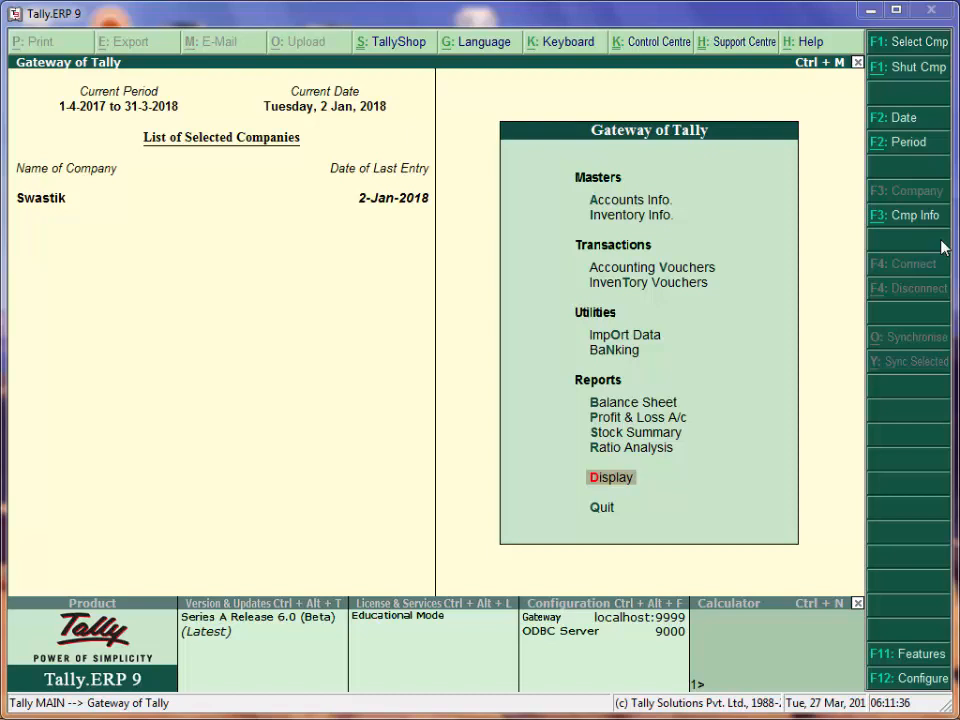
# - Open a new Sales accounting voucher and leave its reference number blank
pyautogui.click(701, 269)
pyautogui.press('Return')
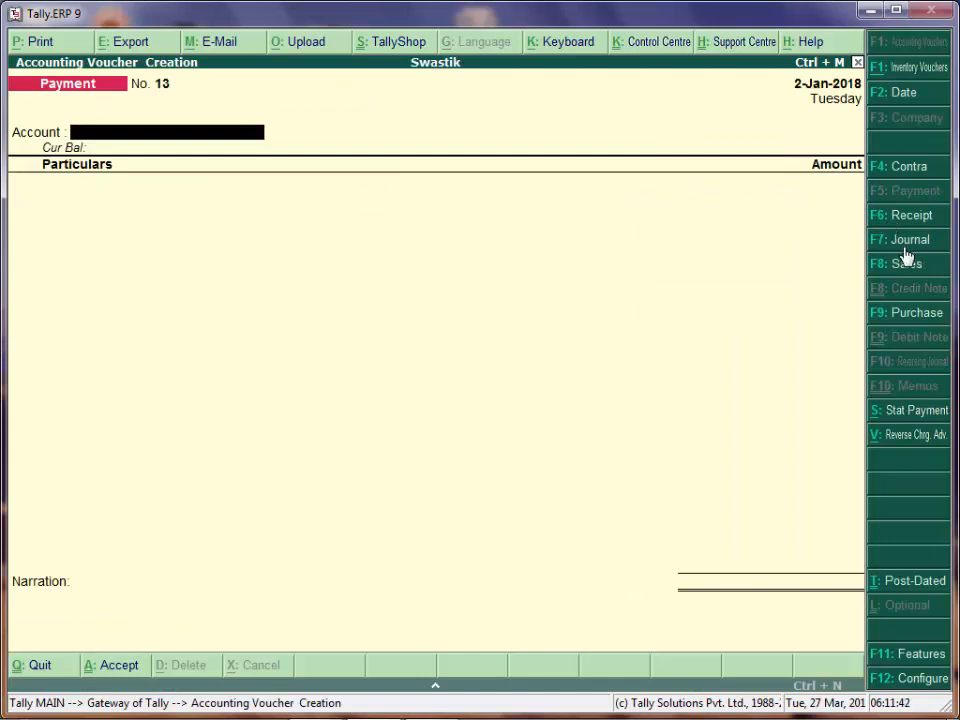
pyautogui.click(905, 265)
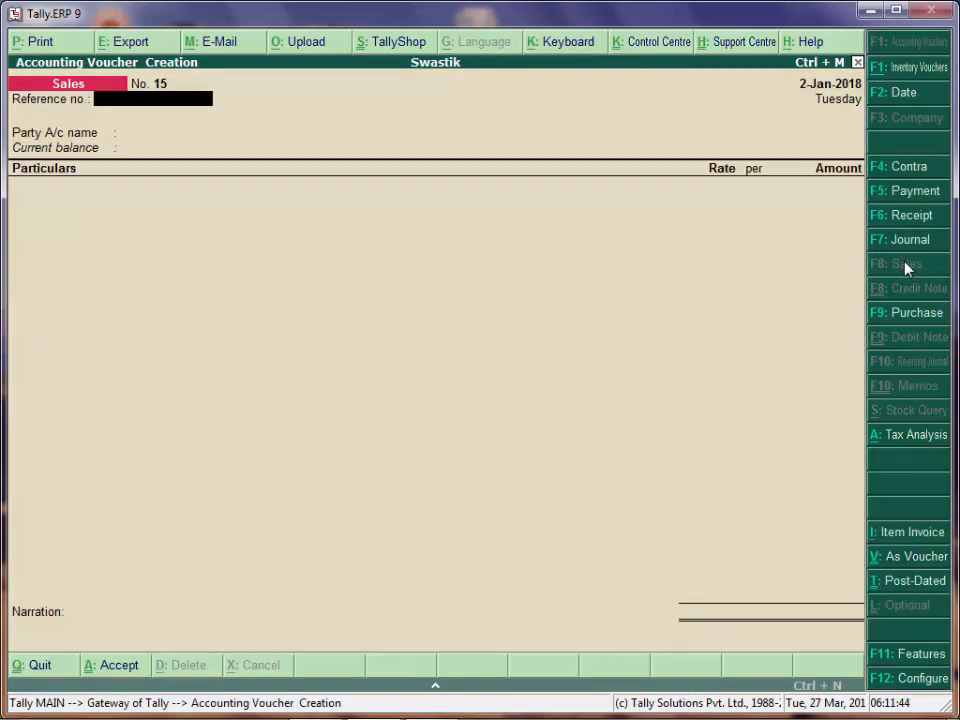
pyautogui.press('Return')
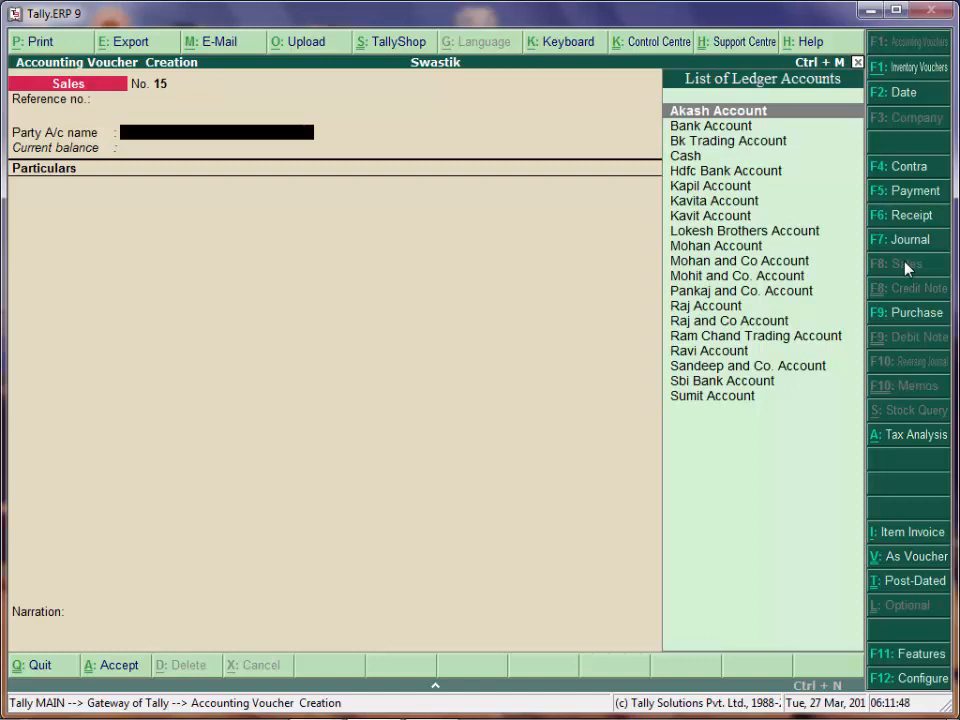
# - Create a new party ledger named Kapil Trading Company Account under the Sundry Debtors group
pyautogui.hotkey('alt', 'c')
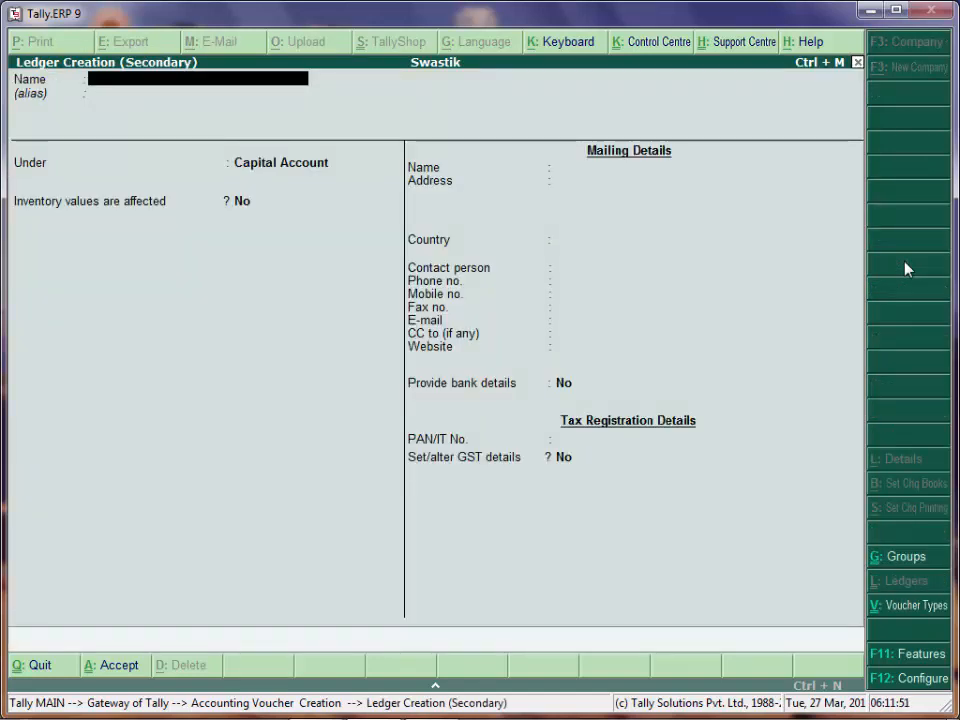
pyautogui.write('K')
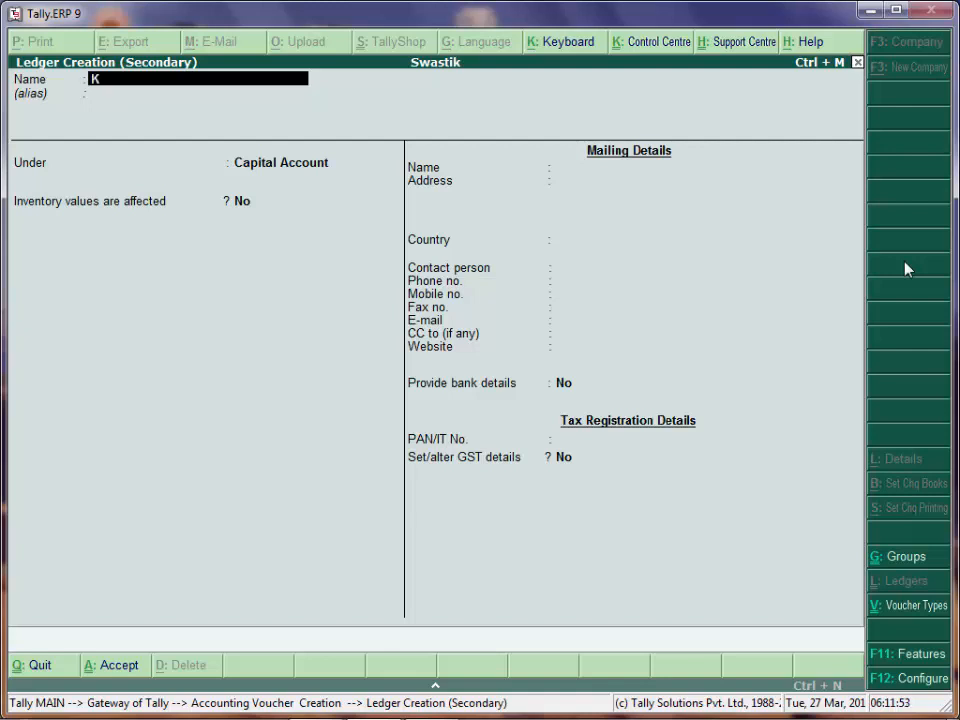
pyautogui.write('apil trading')
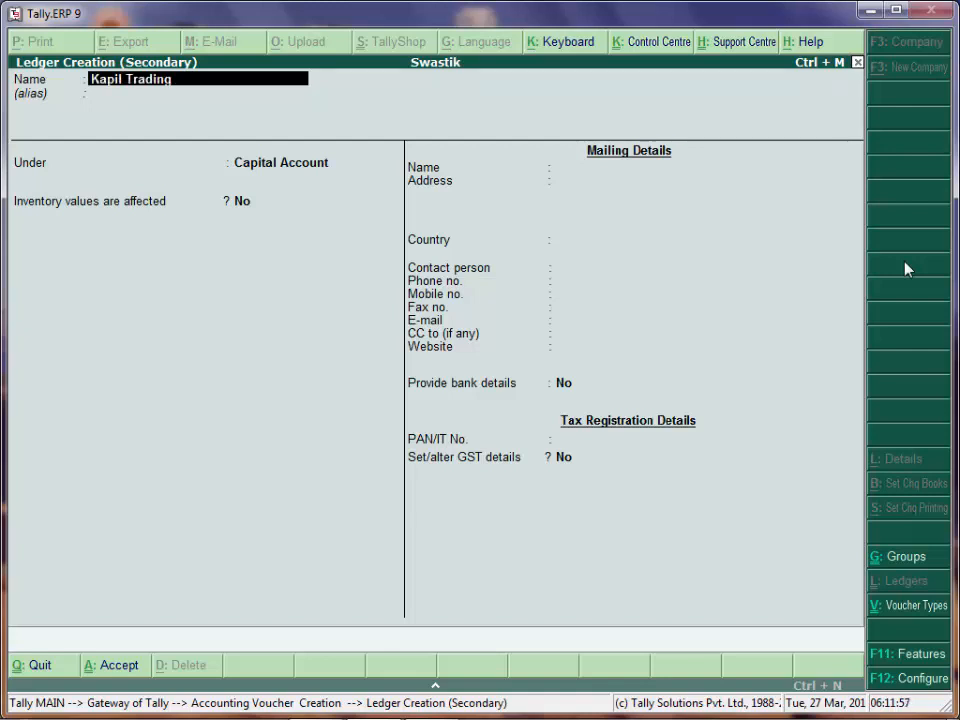
pyautogui.write(' Company Account')
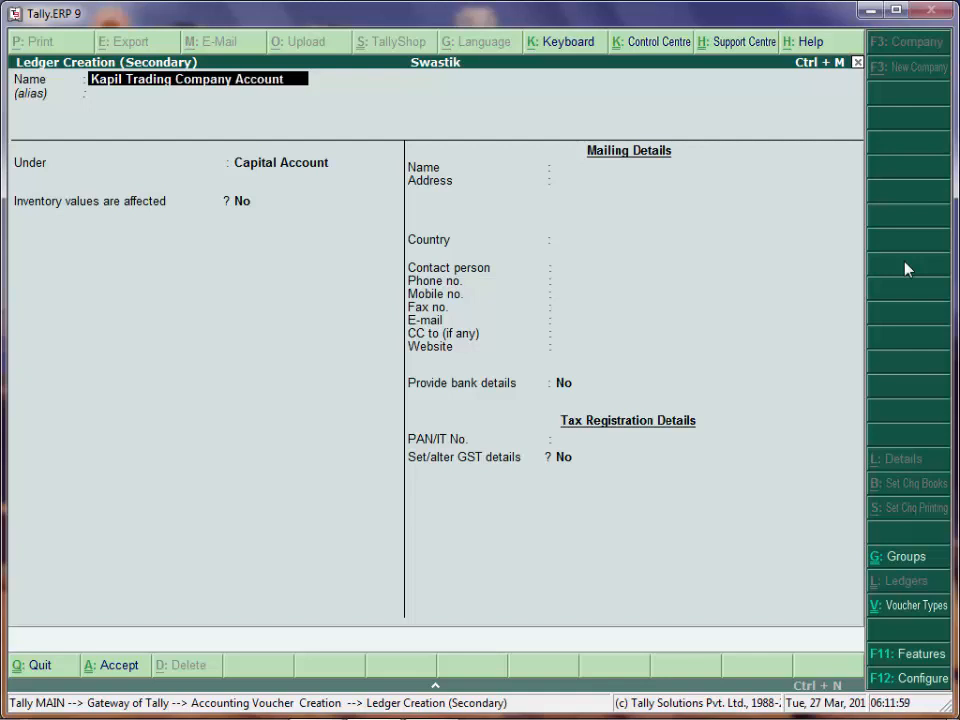
pyautogui.press('Return')
pyautogui.write('Su')
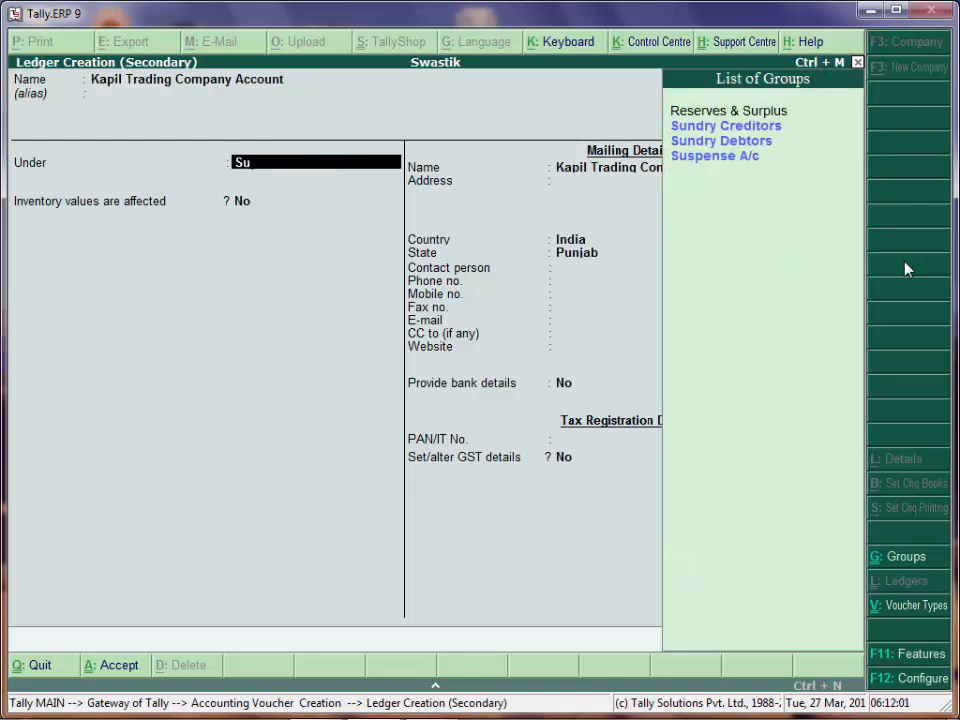
pyautogui.press('Down')
pyautogui.press('Down')
pyautogui.press('Return')
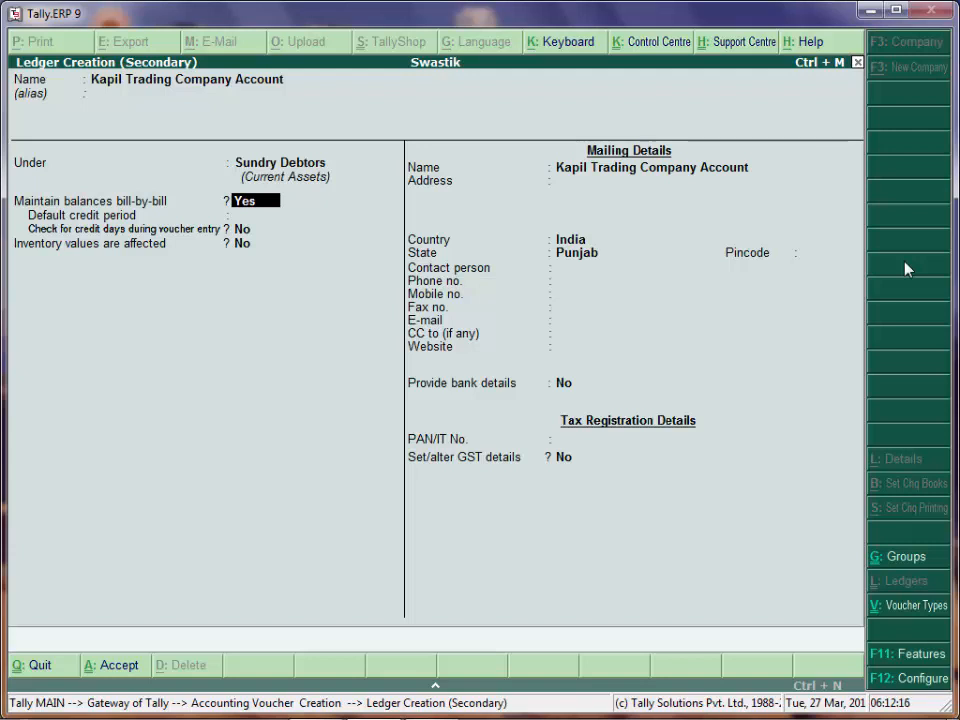
# - Keep bill-by-bill balances on, set the default credit period to 20 days and enable checking credit days during voucher entry
pyautogui.press('Return')
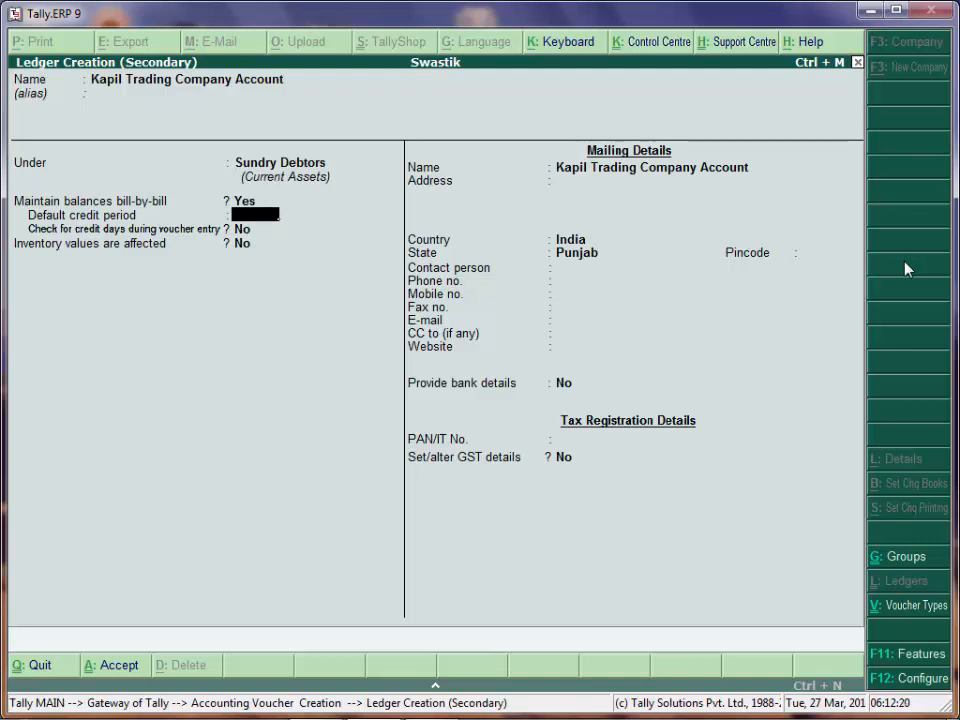
pyautogui.write('20')
pyautogui.press('Return')
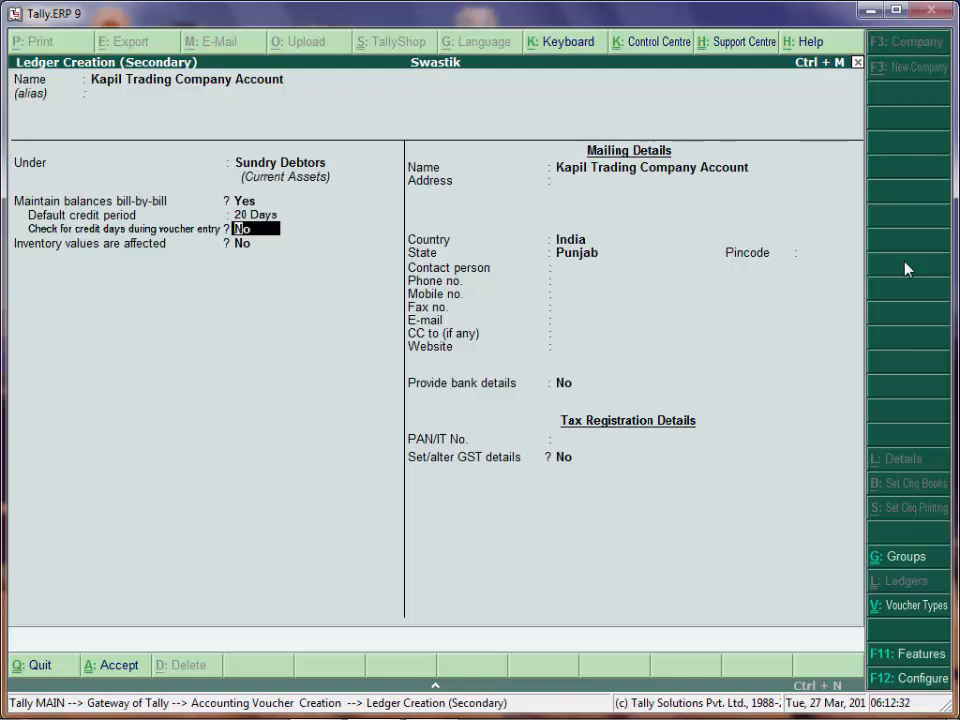
pyautogui.write('y')
pyautogui.press('Return')
# - Accept the remaining ledger defaults, including India and Punjab in the mailing details, and save the party ledger
pyautogui.press('Return')
pyautogui.press('Return')
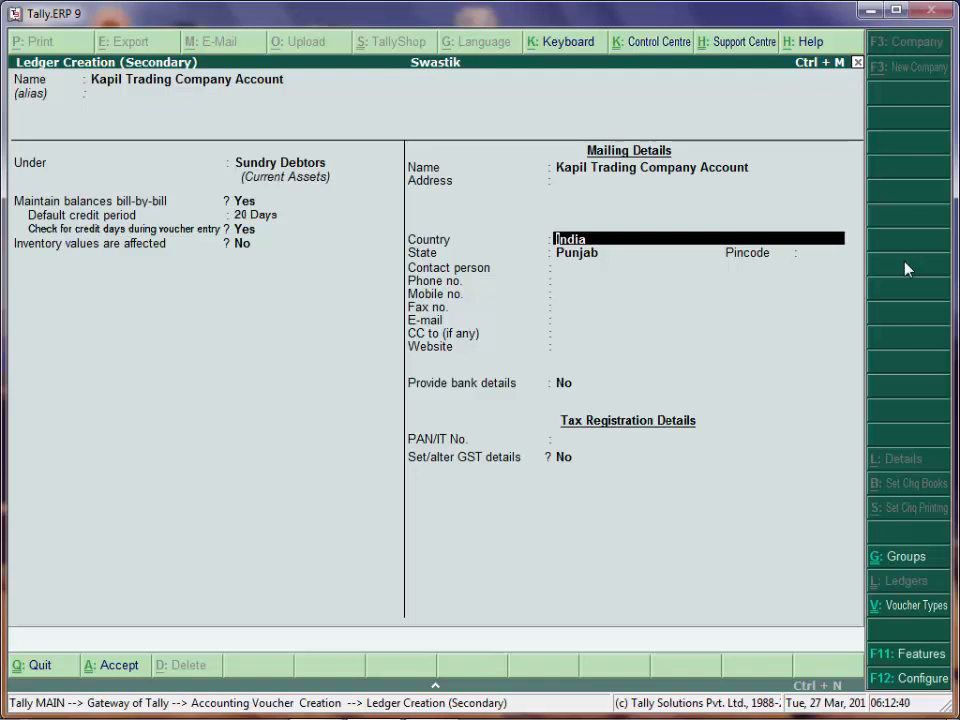
pyautogui.press('Return')
pyautogui.press('Return')
pyautogui.press('Return')
pyautogui.press('Return')
pyautogui.press('Return')
pyautogui.press('Return')
pyautogui.press('Return')
pyautogui.press('Return')
pyautogui.press('Return')
pyautogui.press('Return')
pyautogui.press('Return')
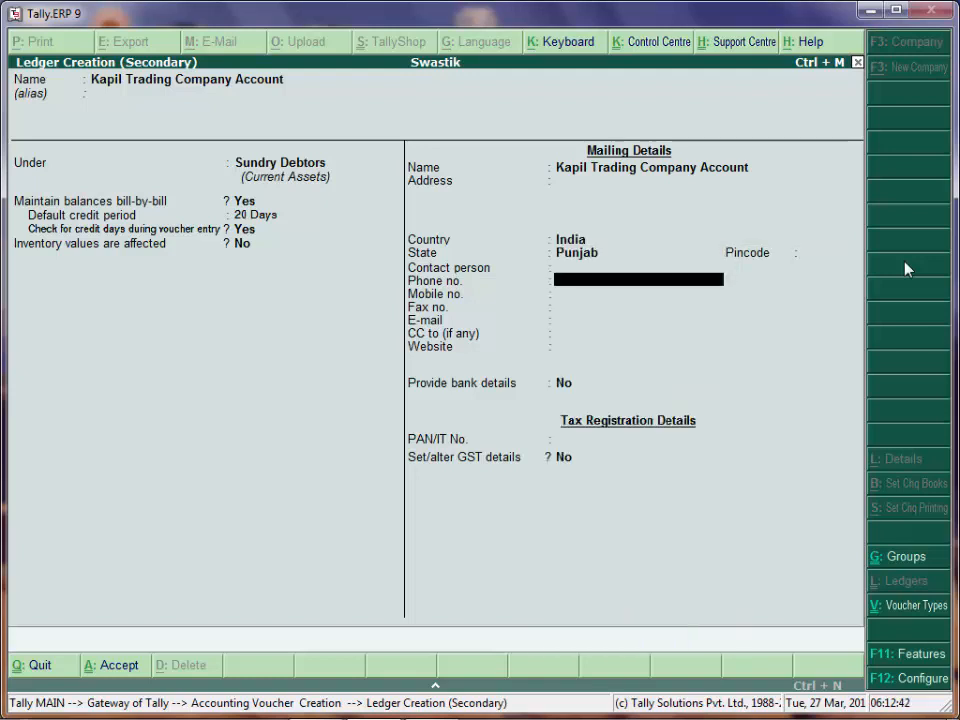
pyautogui.press('Return')
pyautogui.press('Return')
pyautogui.press('Return')
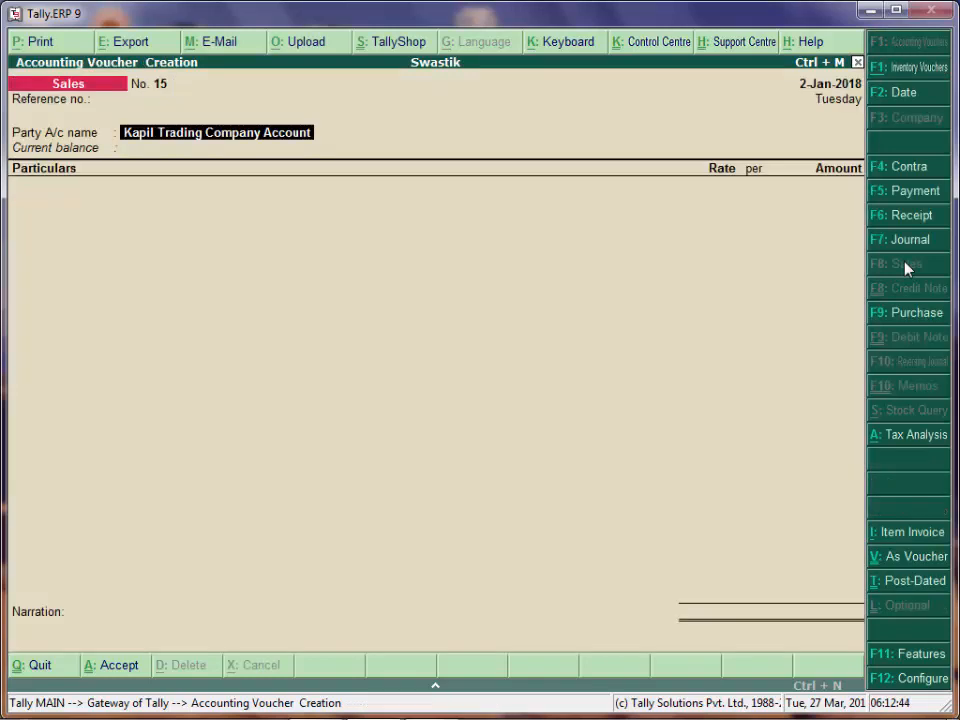
# - Use Kapil Trading Company Account as the voucher's party and accept its party details with 20 Days payment terms and state Punjab
pyautogui.press('Return')
pyautogui.press('Return')
pyautogui.press('Return')
pyautogui.press('Return')
pyautogui.press('Return')
pyautogui.press('Return')
pyautogui.press('Return')
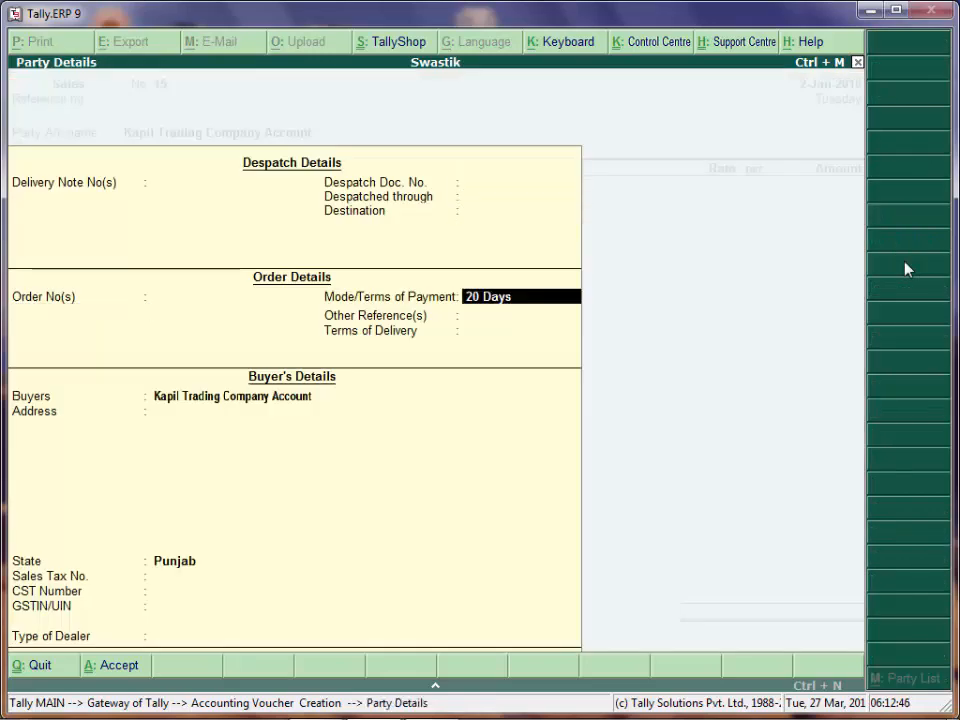
pyautogui.press('Return')
pyautogui.press('Return')
pyautogui.press('Return')
pyautogui.press('Return')
pyautogui.press('Return')
pyautogui.press('Return')
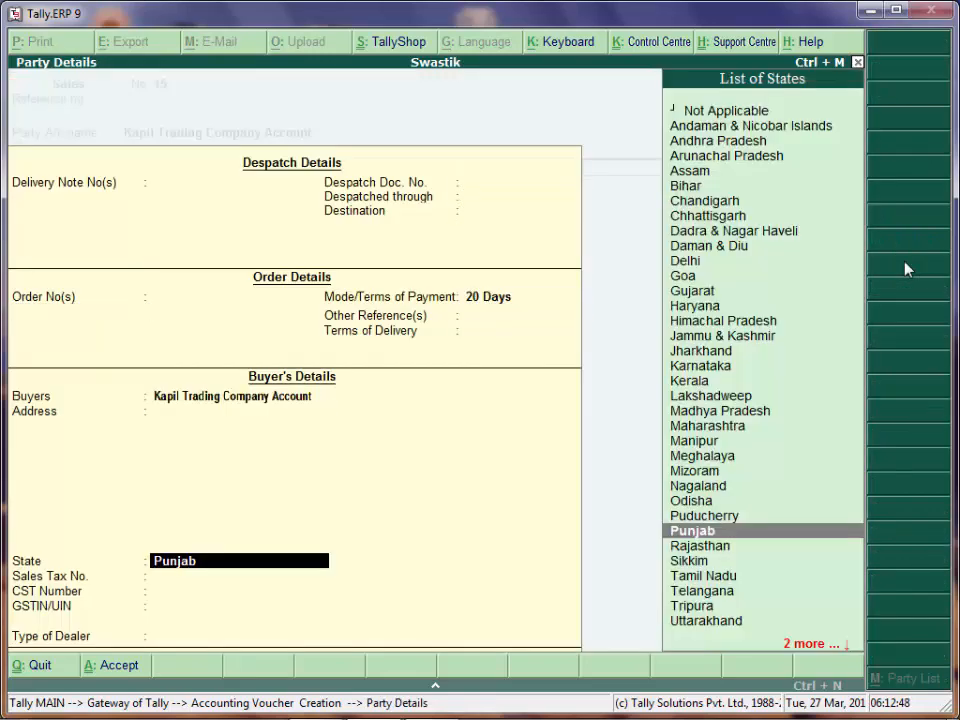
pyautogui.press('Return')
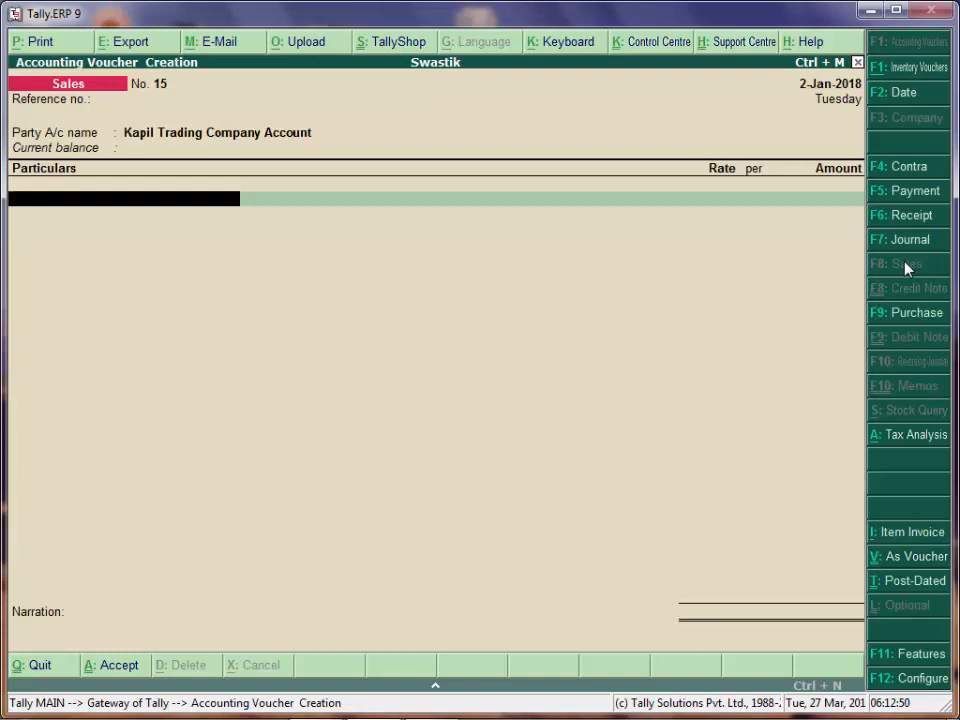
pyautogui.write('S')
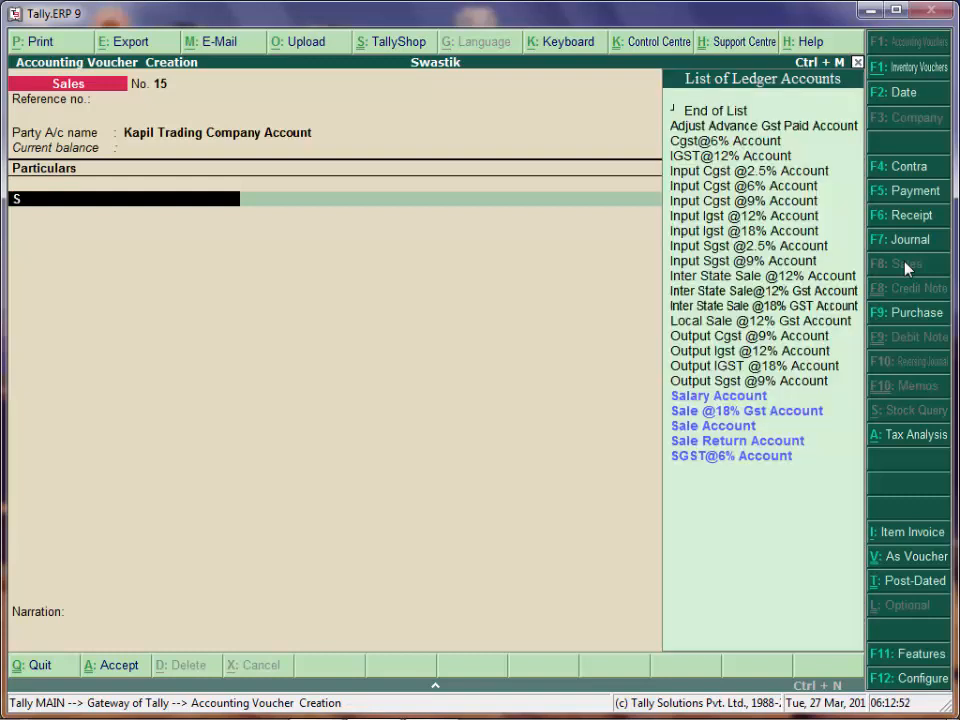
pyautogui.press('Up')
pyautogui.press('Up')
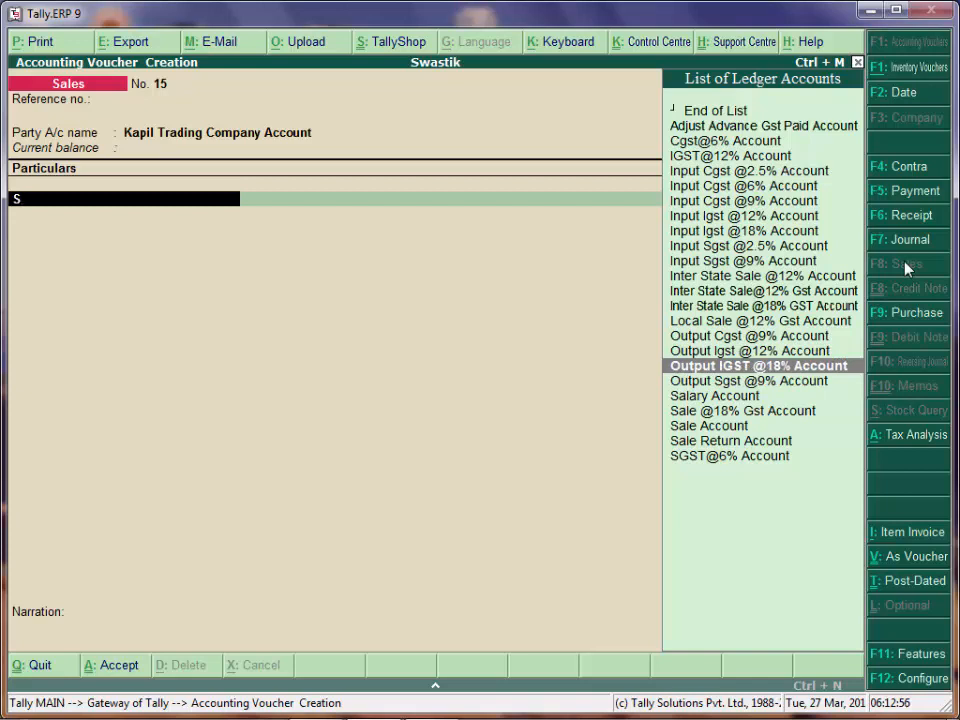
pyautogui.press('Up')
pyautogui.press('Up')
pyautogui.press('Up')
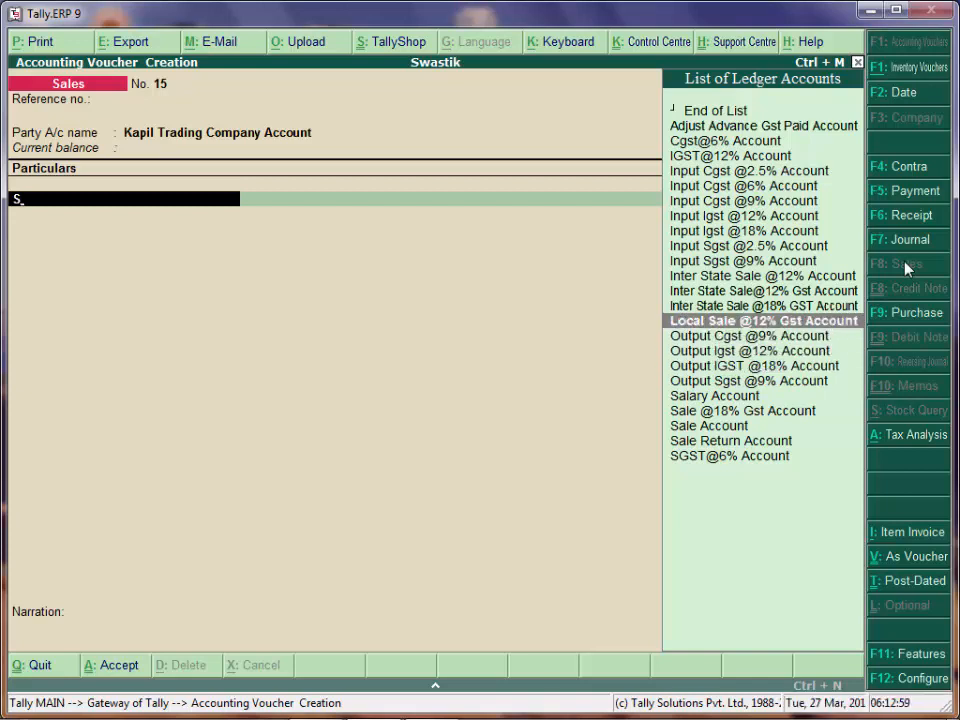
pyautogui.press('Return')
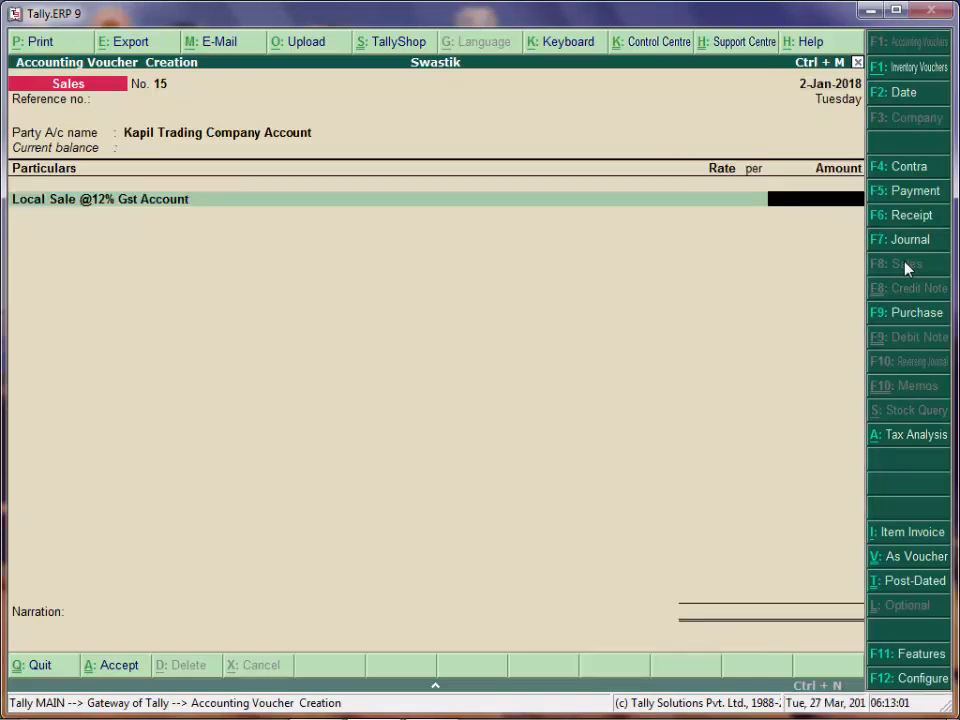
# - Switch the sales voucher to item invoice mode and accept the party account and its details again
pyautogui.click(918, 540)
pyautogui.press('Return')
pyautogui.press('Return')
pyautogui.press('Return')
pyautogui.press('Return')
pyautogui.press('Return')
pyautogui.press('Return')
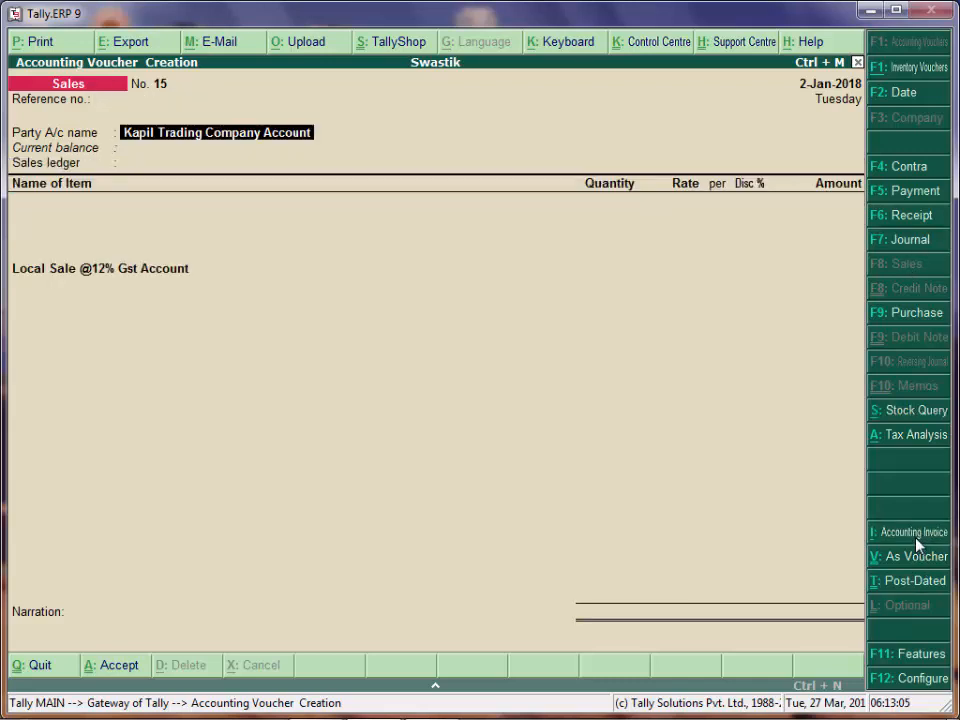
pyautogui.press('Return')
pyautogui.press('Return')
pyautogui.press('Return')
pyautogui.press('Return')
pyautogui.press('Return')
pyautogui.press('Return')
pyautogui.press('Return')
pyautogui.press('Return')
pyautogui.press('Return')
pyautogui.press('Return')
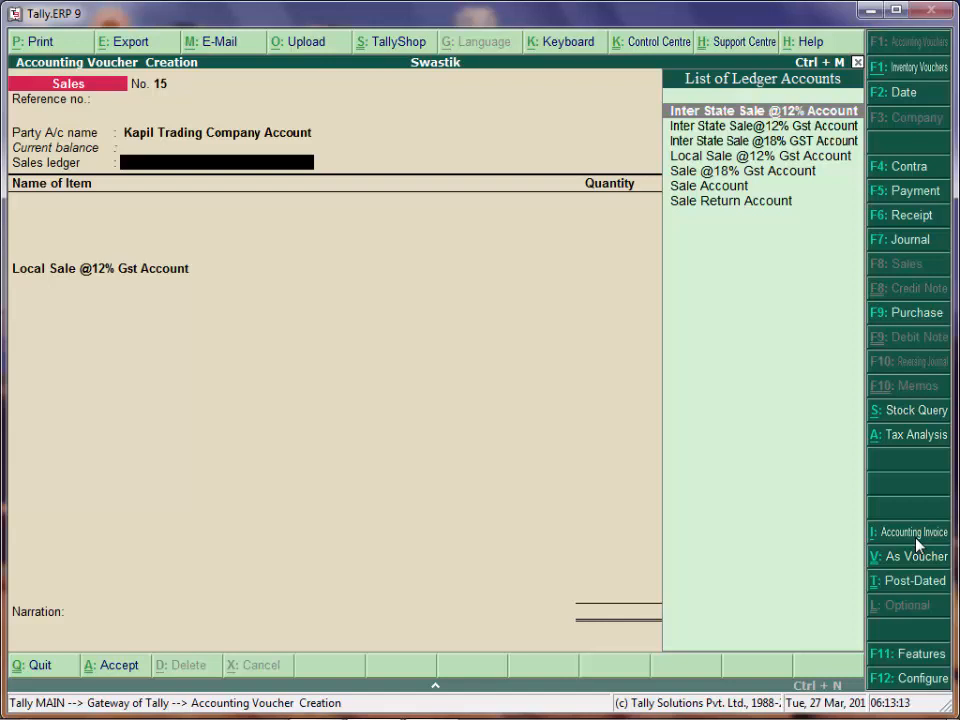
pyautogui.press('Down')
pyautogui.press('Down')
pyautogui.press('Down')
pyautogui.press('Return')
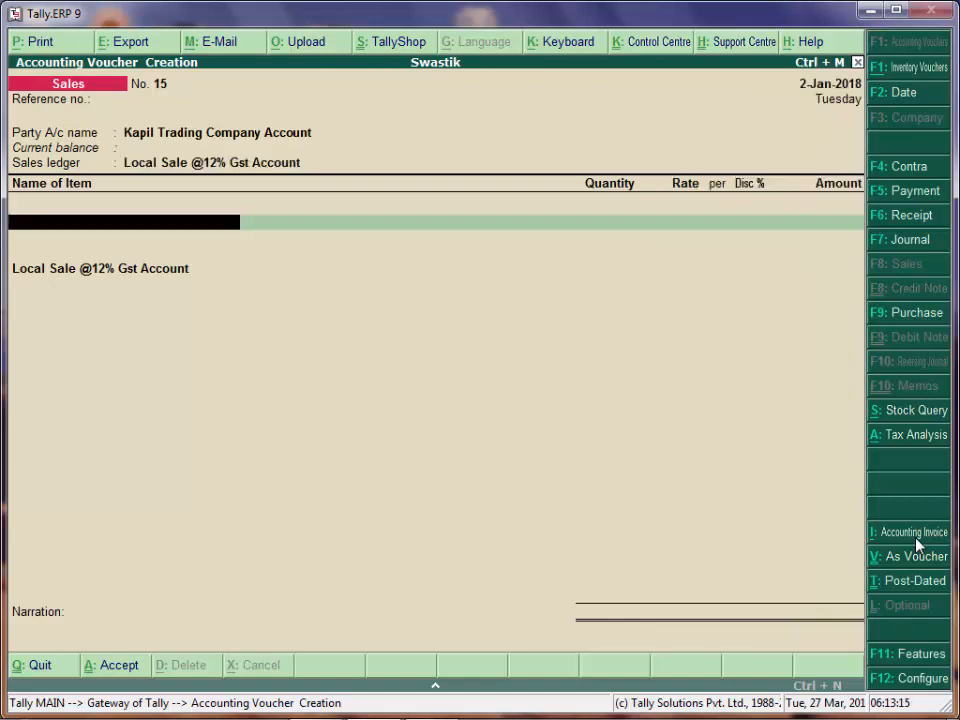
# - Add the stock item Samsung On7 Pro(Gold) and allocate it from Delhi Store, batch 588485
pyautogui.write('S')
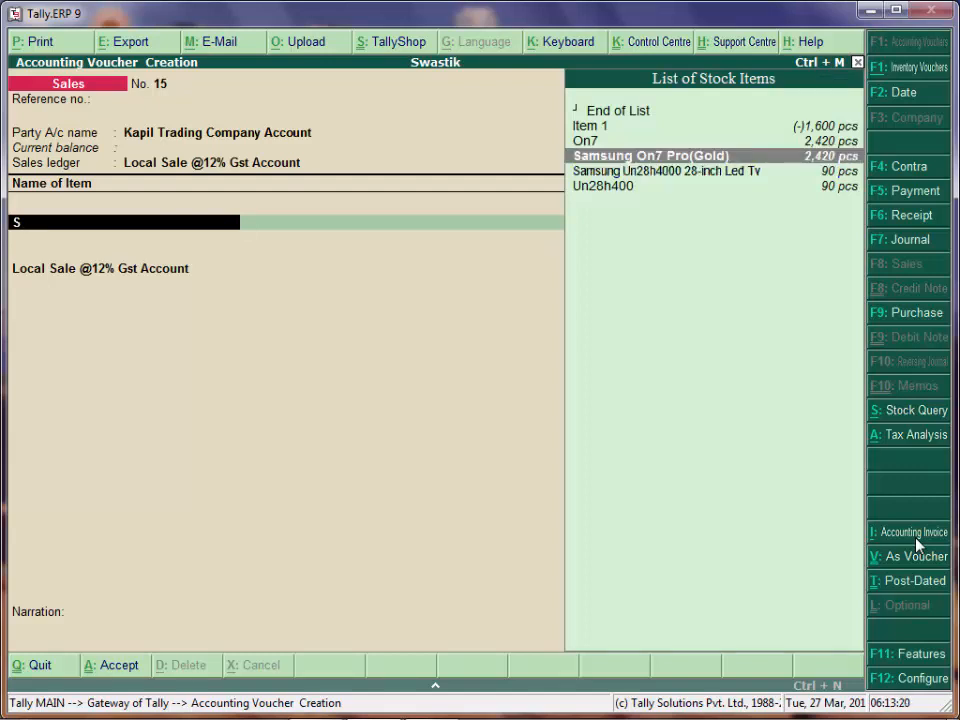
pyautogui.press('Return')
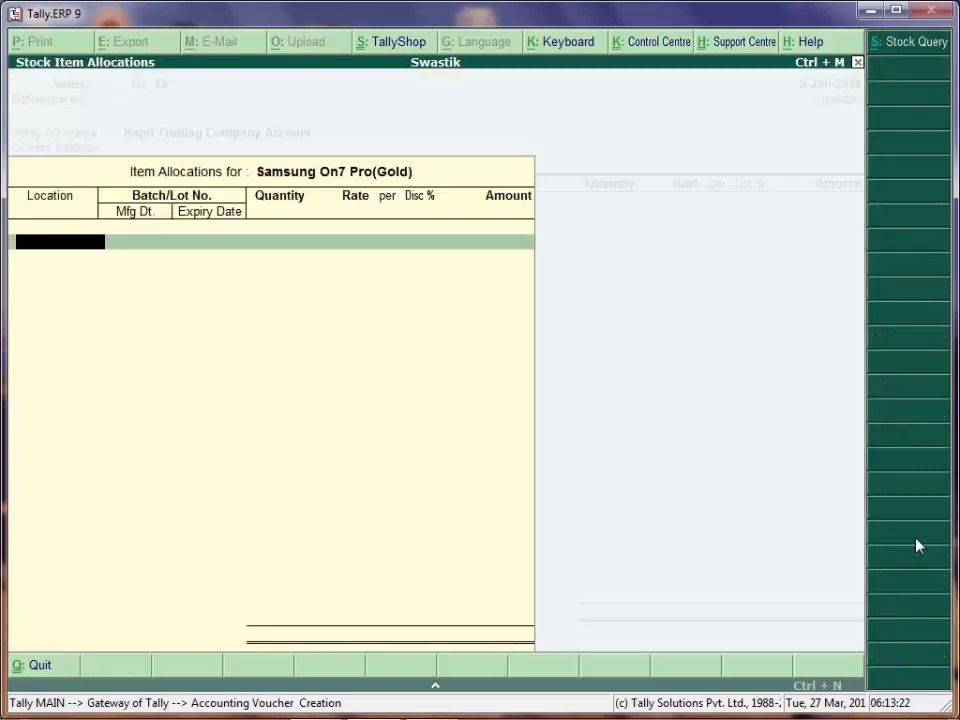
pyautogui.write('S')
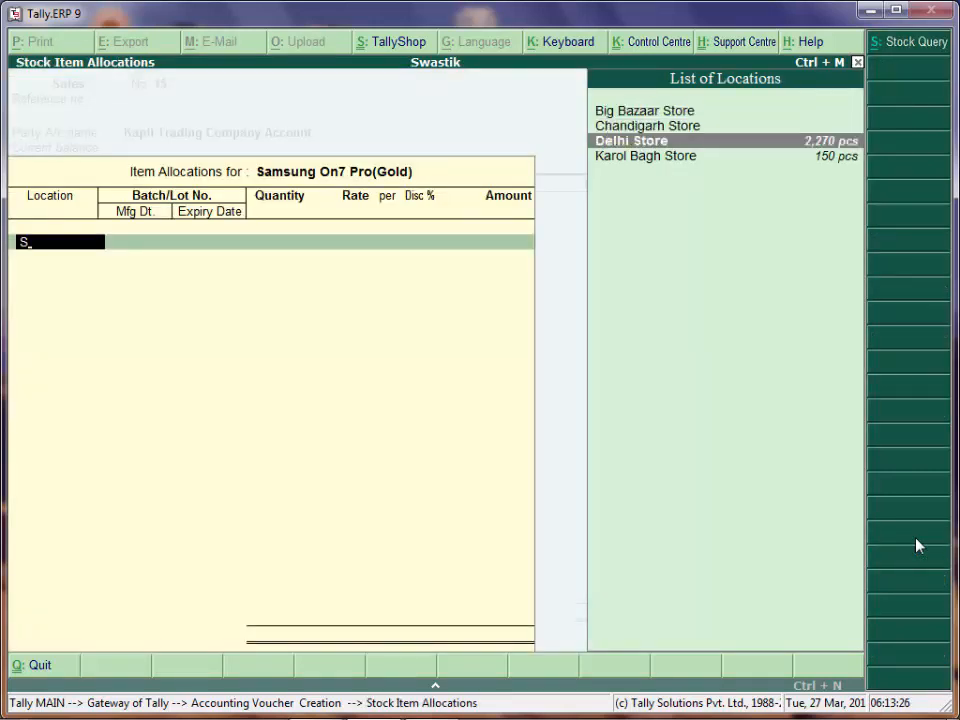
pyautogui.press('Return')
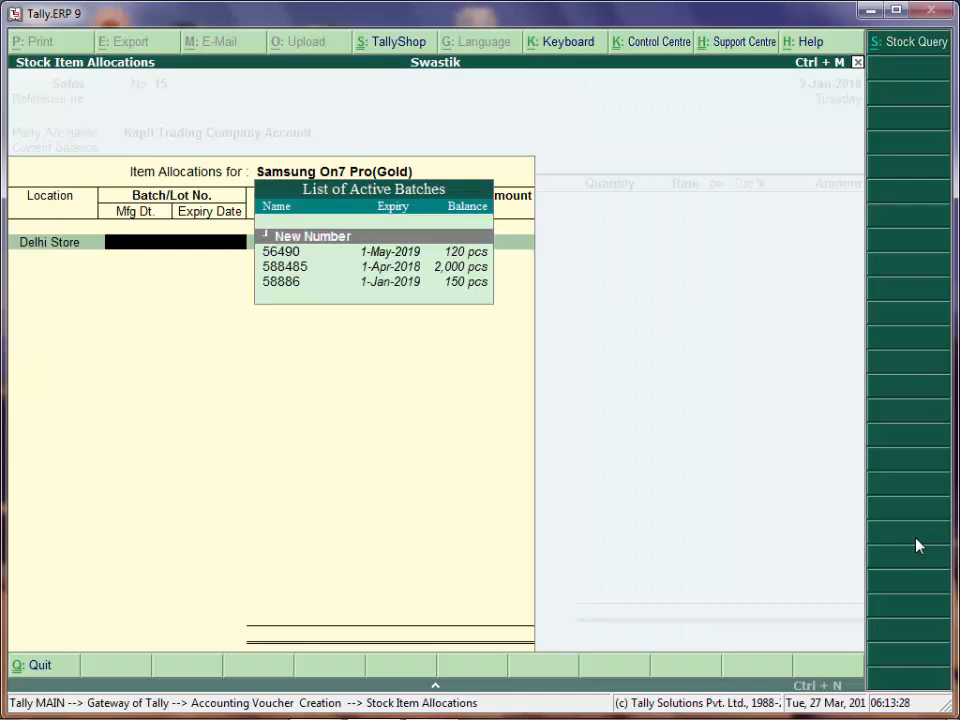
pyautogui.press('Down')
pyautogui.press('Down')
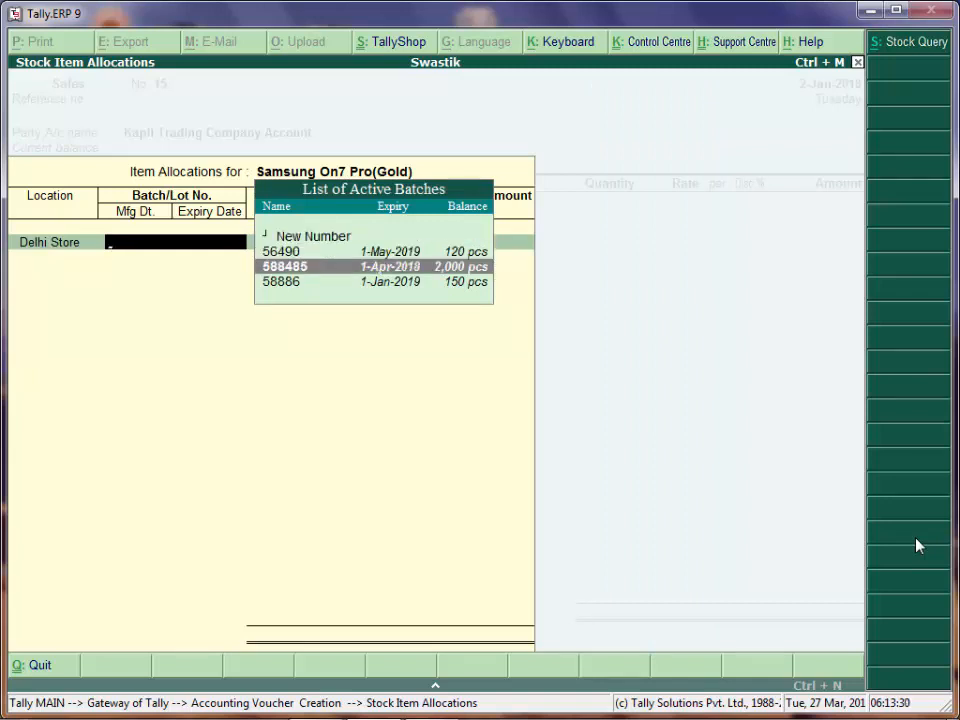
pyautogui.press('Return')
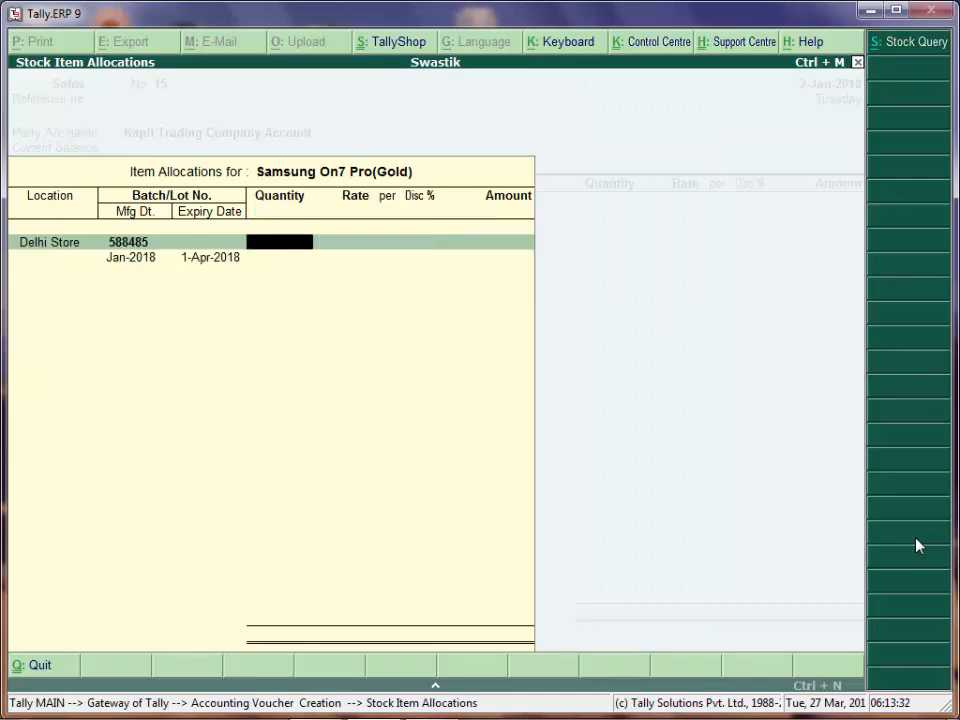
# - Set the batch quantity to 100 pcs, accept the 900.00 rate and finish the stock item entry
pyautogui.write('100')
pyautogui.press('Return')
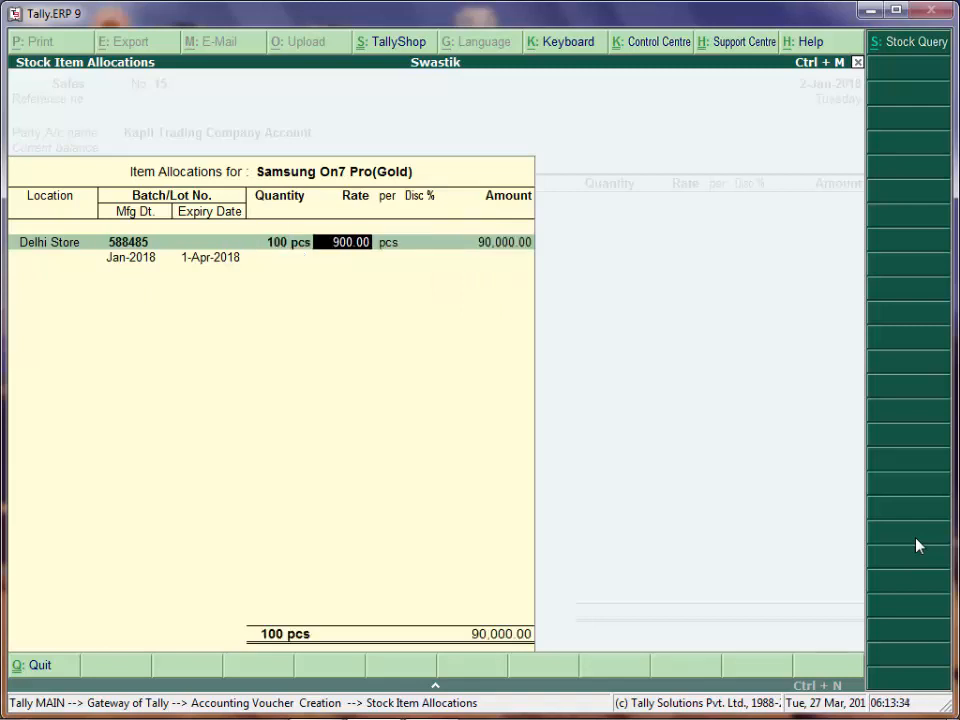
pyautogui.press('Return')
pyautogui.press('Return')
pyautogui.press('Return')
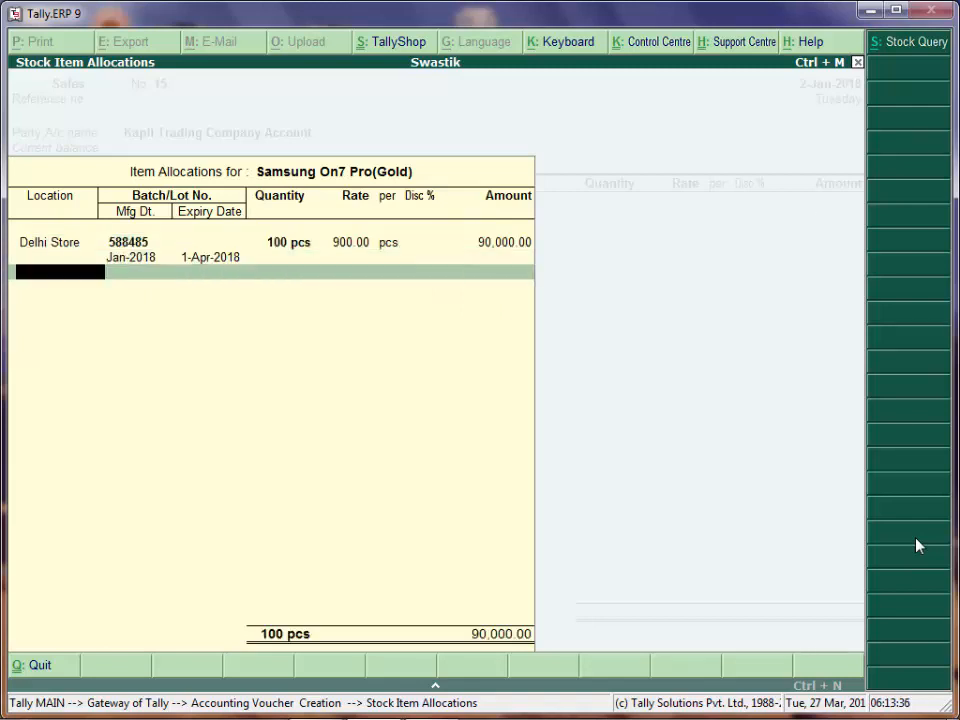
pyautogui.press('Return')
pyautogui.press('Return')
pyautogui.press('Return')
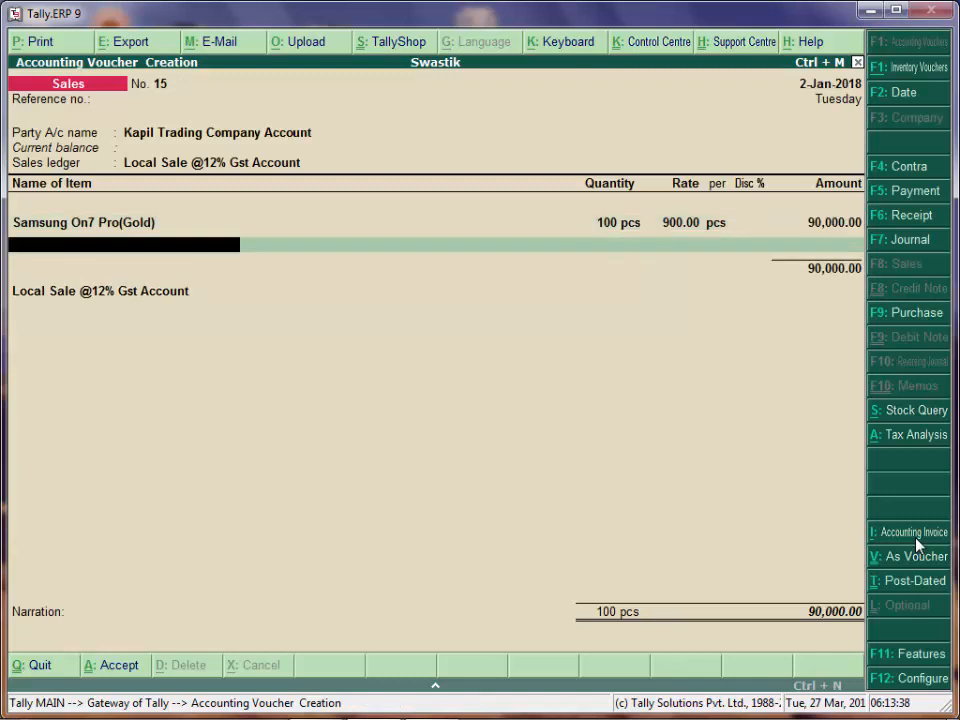
# - Add the Cgst@6% Account tax ledger below the stock item in the sales voucher and accept its calculated amount
pyautogui.write('Ou')
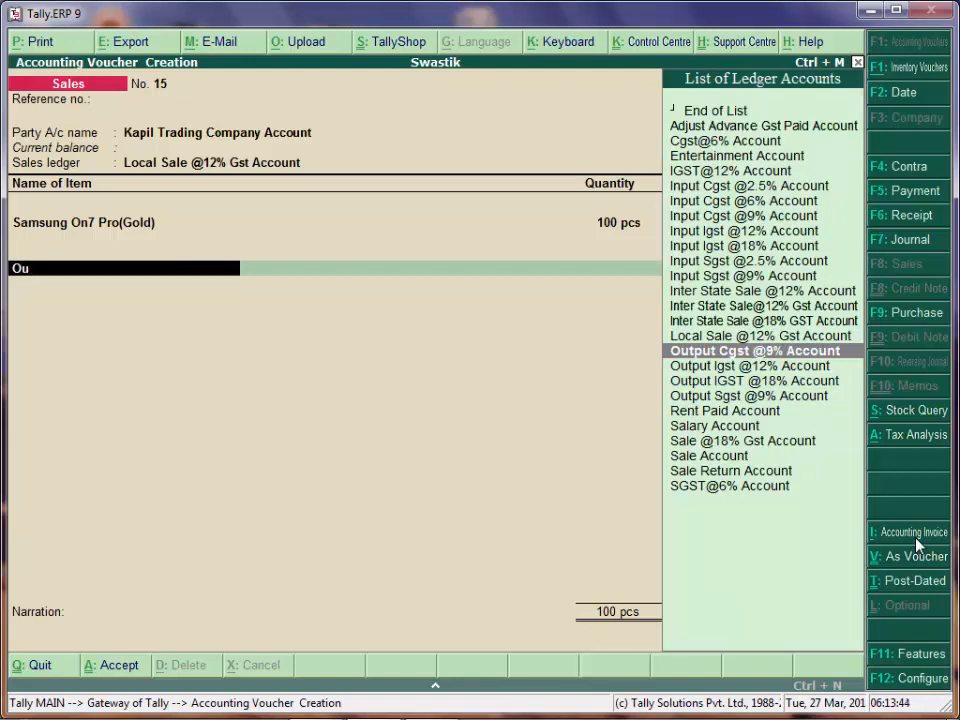
pyautogui.press('Up')
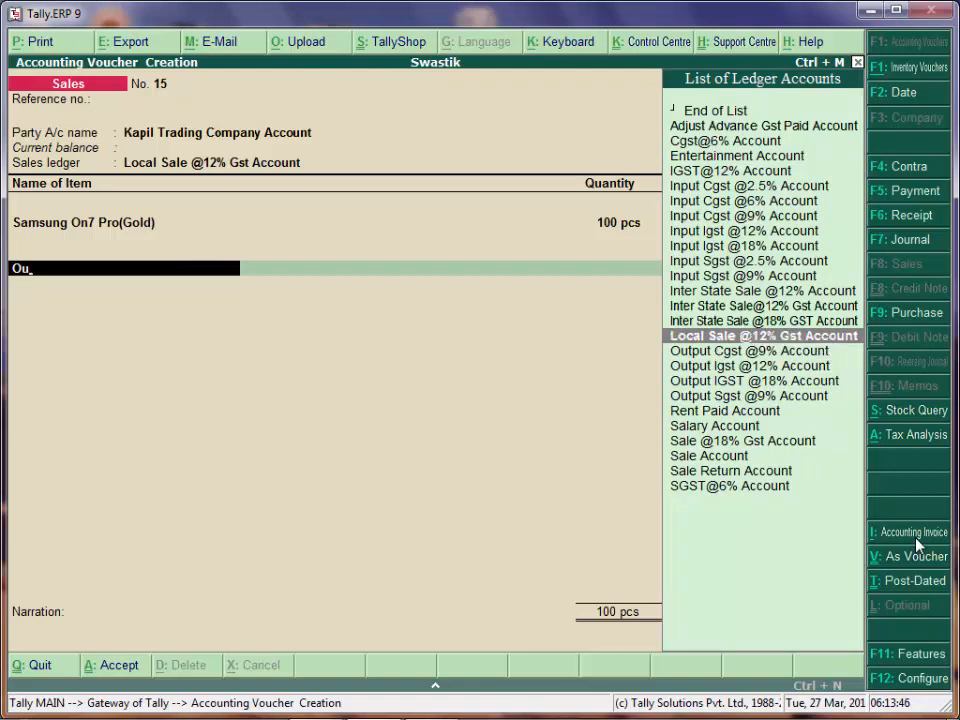
pyautogui.press('Up')
pyautogui.press('Up')
pyautogui.press('Up')
pyautogui.press('Down')
pyautogui.press('Down')
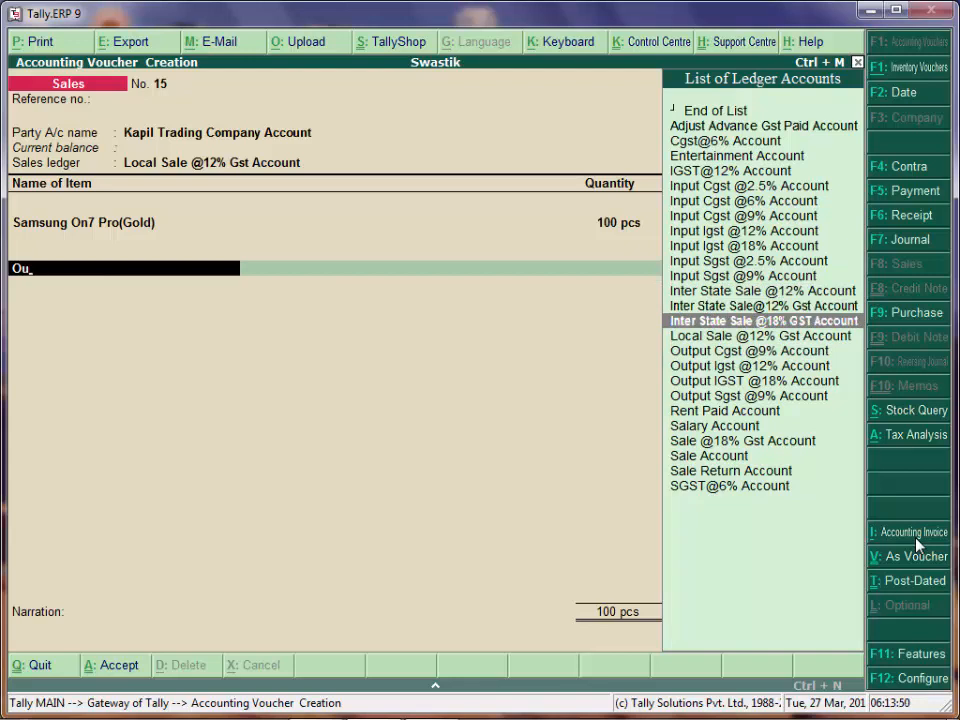
pyautogui.press('Down')
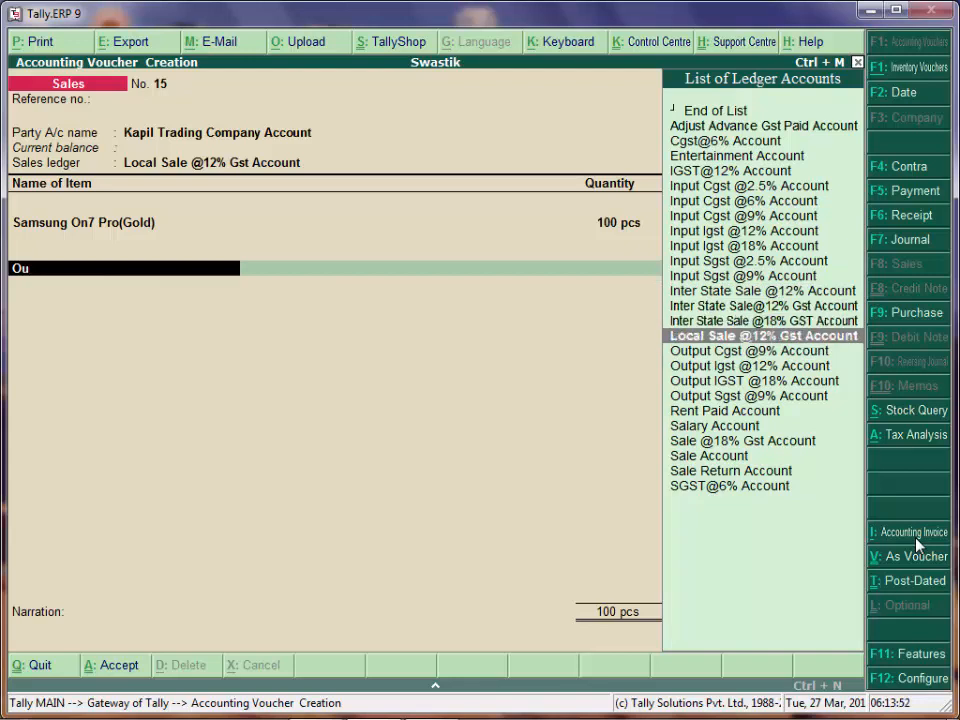
pyautogui.press('Down')
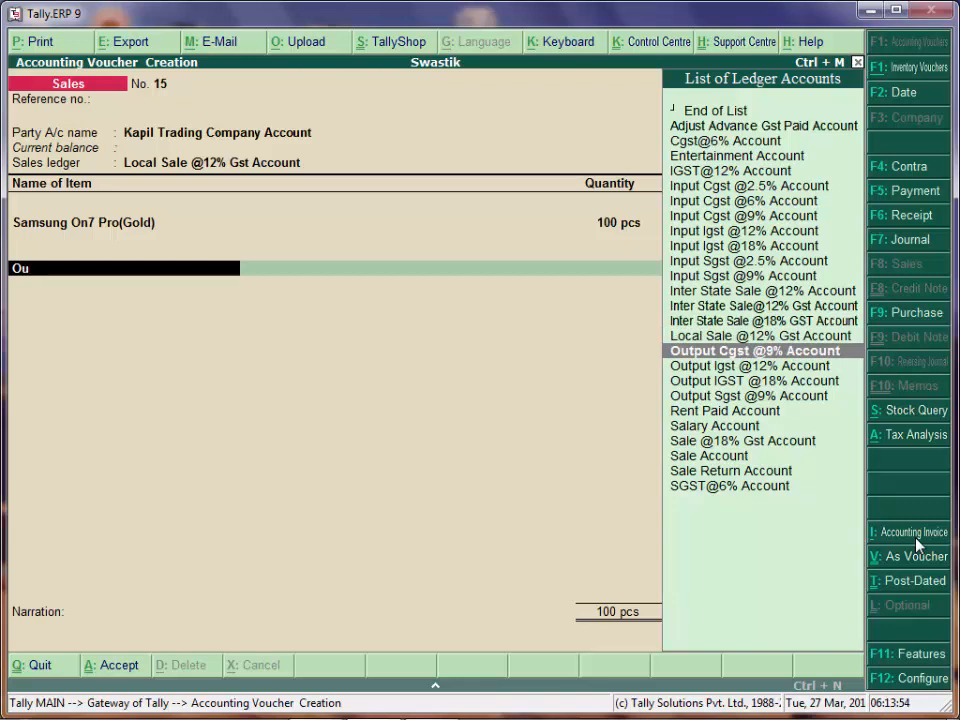
pyautogui.press('Up')
pyautogui.press('Up')
pyautogui.press('Up')
pyautogui.press('Up')
pyautogui.press('Up')
pyautogui.press('Up')
pyautogui.press('Up')
pyautogui.press('Up')
pyautogui.press('Up')
pyautogui.press('Up')
pyautogui.press('Up')
pyautogui.press('Up')
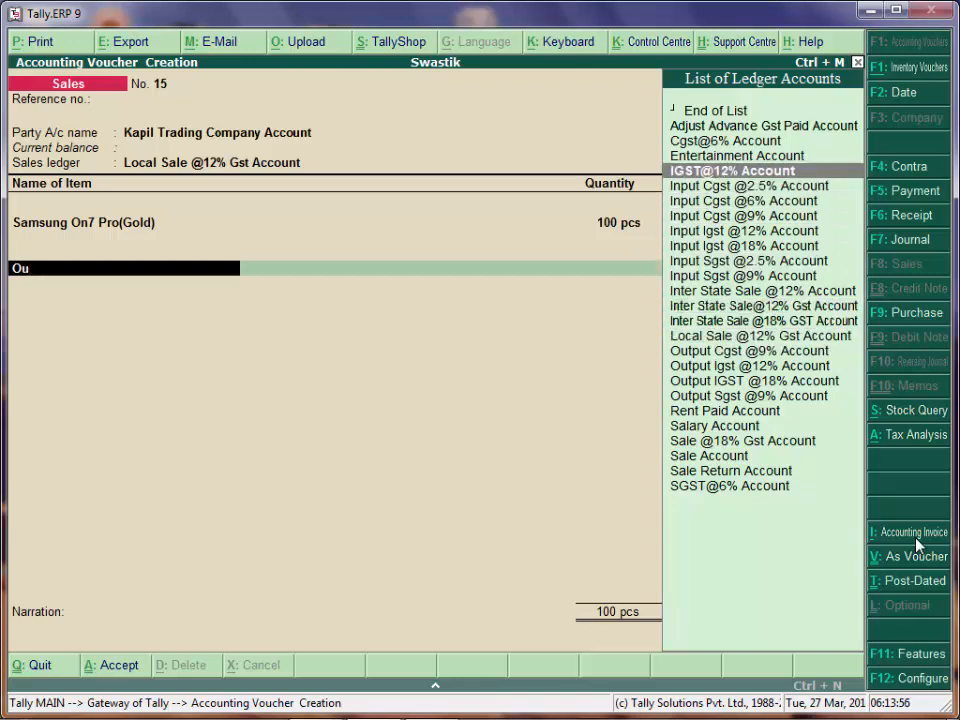
pyautogui.press('Up')
pyautogui.press('Up')
pyautogui.press('Return')
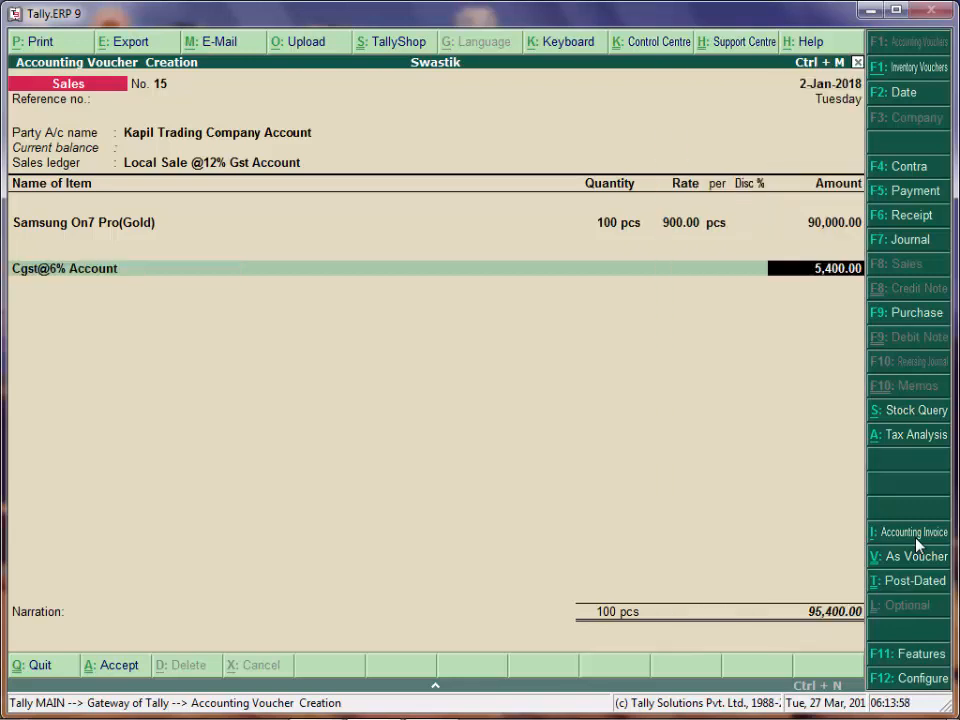
pyautogui.press('Return')
# - Add the SGST@6% Account tax ledger to the sales voucher and accept its calculated amount
pyautogui.write('S')
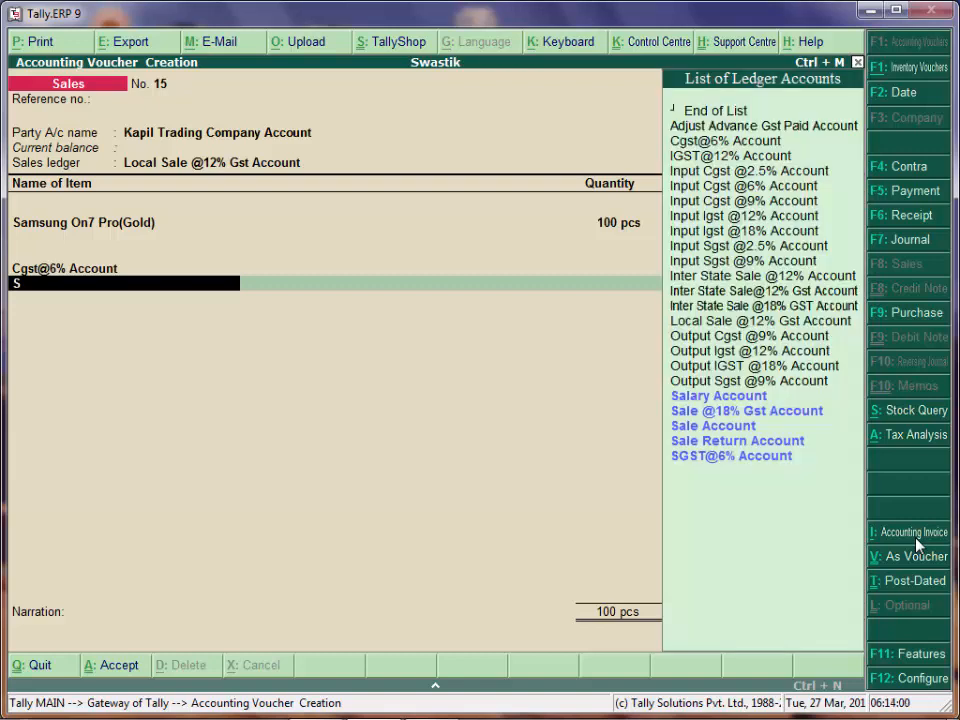
pyautogui.press('Down')
pyautogui.press('Down')
pyautogui.press('Down')
pyautogui.press('Down')
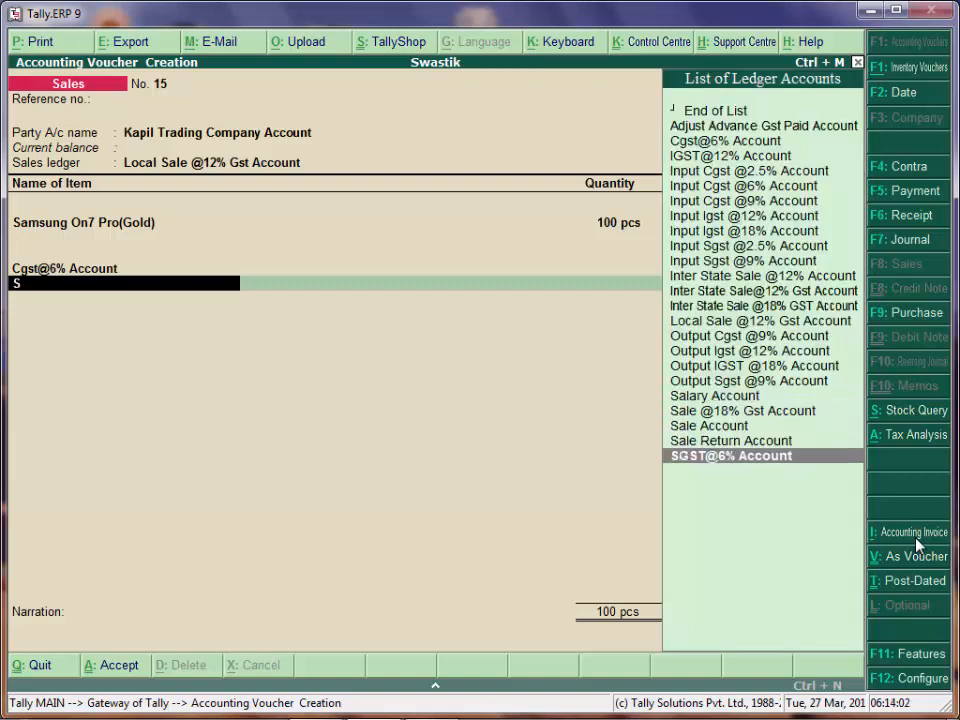
pyautogui.press('Return')
pyautogui.press('Return')
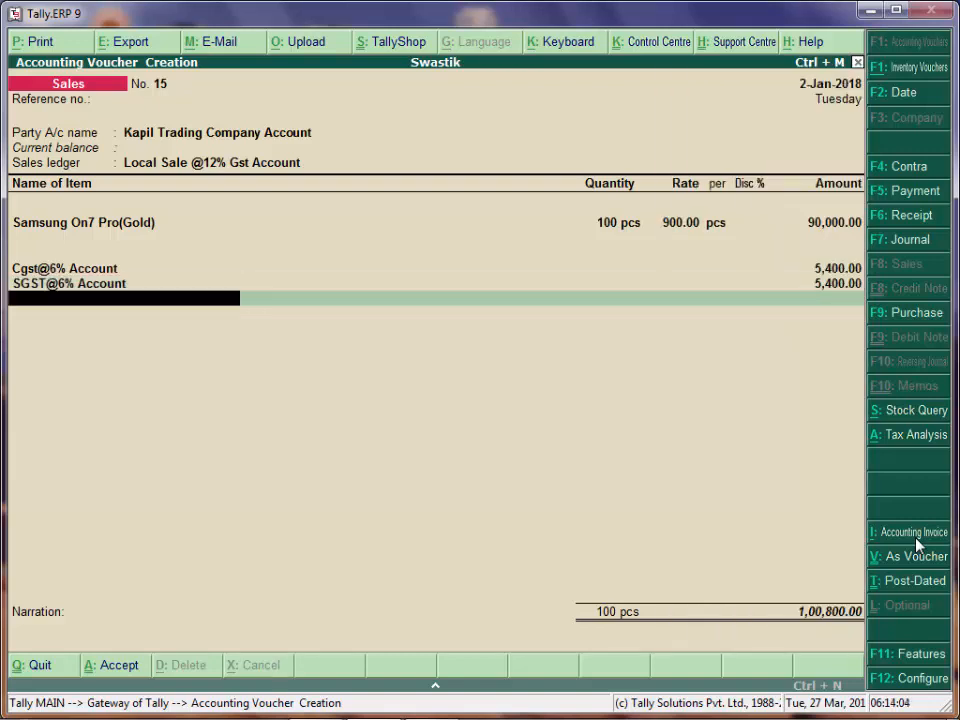
# - Record the bill as new reference 2050 with a 20-day credit period, then save the sales voucher without a narration
pyautogui.press('Return')
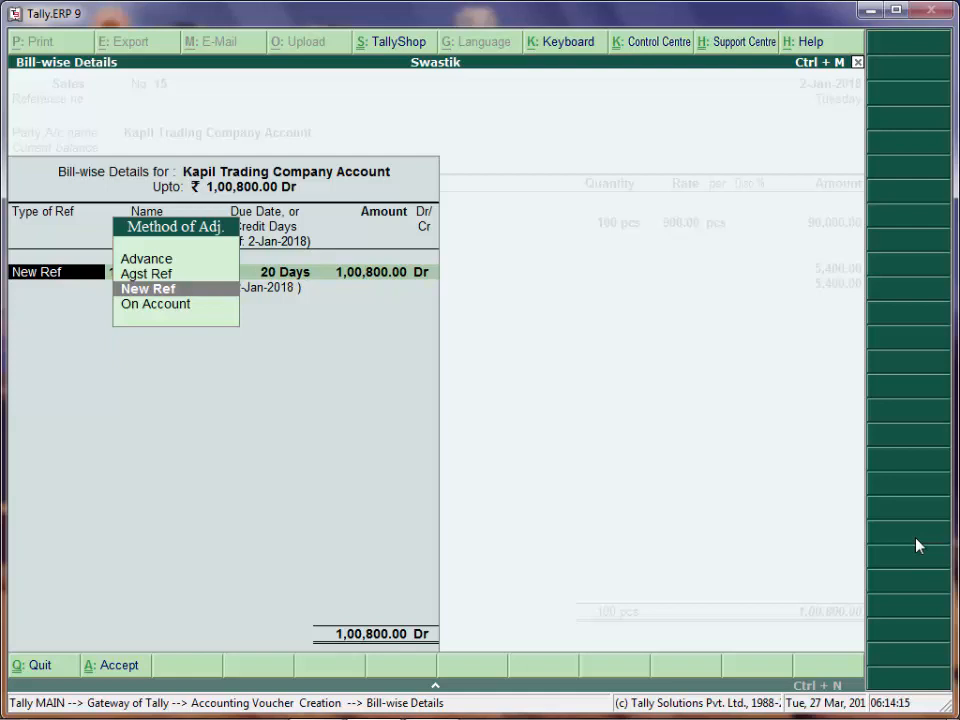
pyautogui.press('Return')
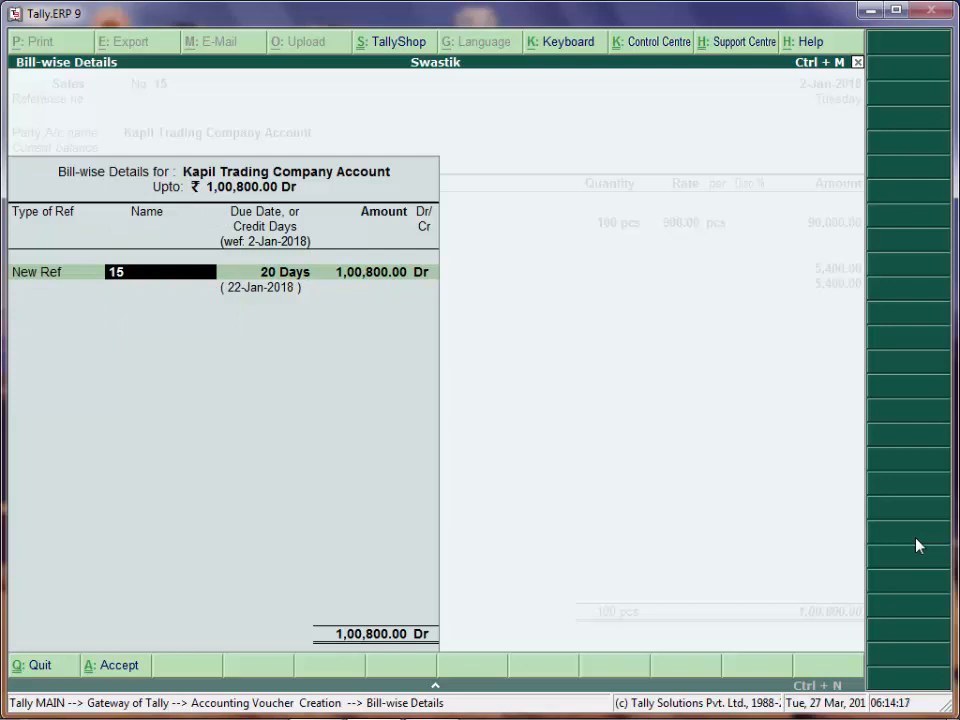
pyautogui.write('2050')
pyautogui.press('Return')
pyautogui.press('Return')
pyautogui.press('Return')
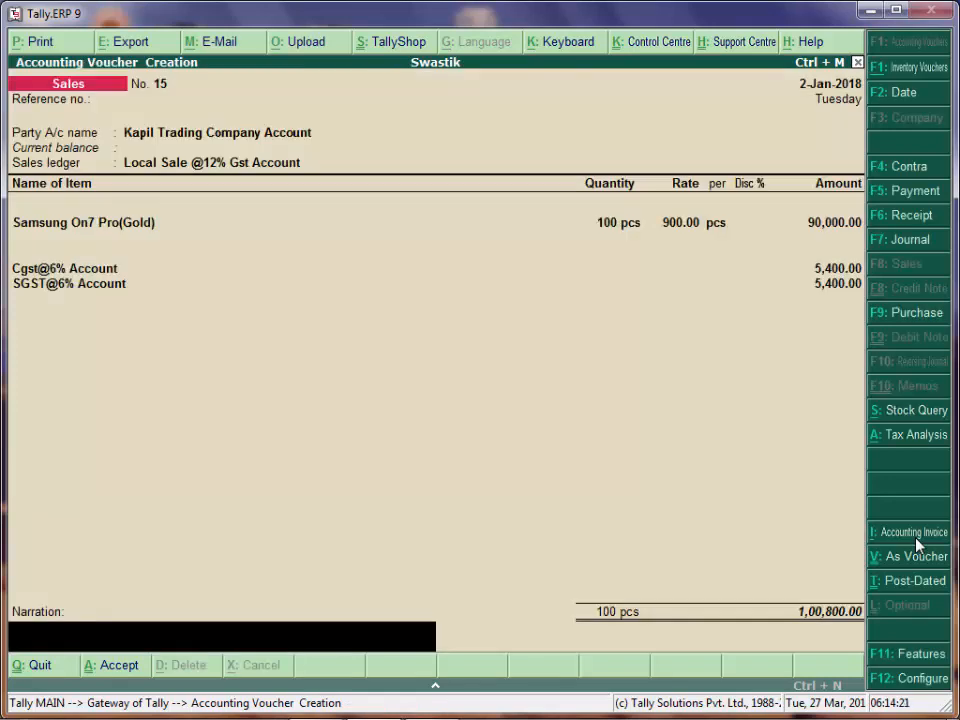
pyautogui.press('Return')
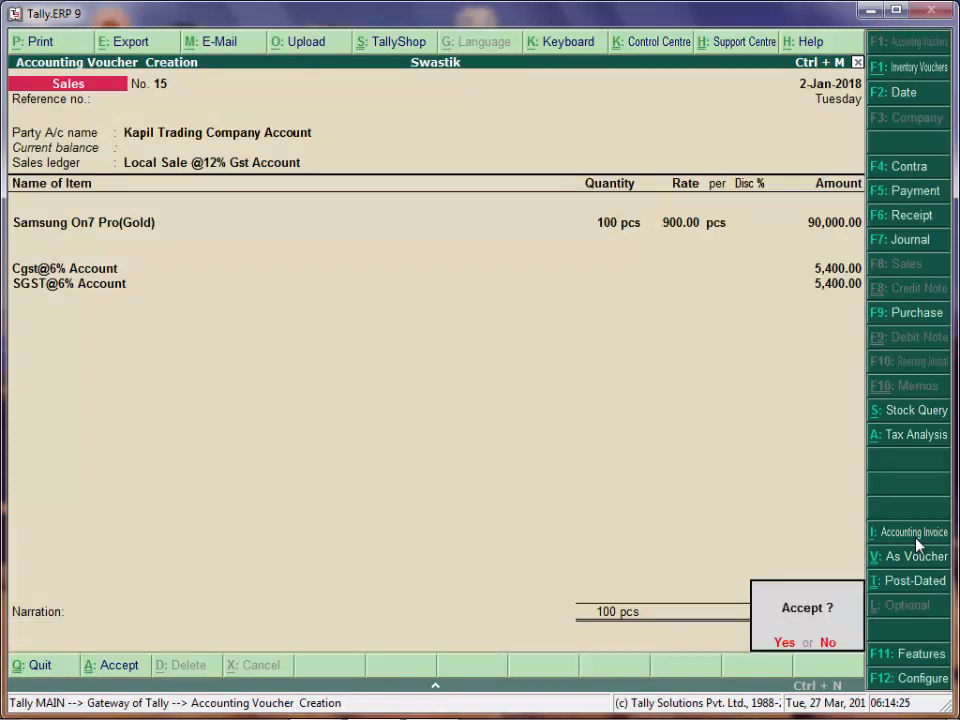
pyautogui.press('Return')
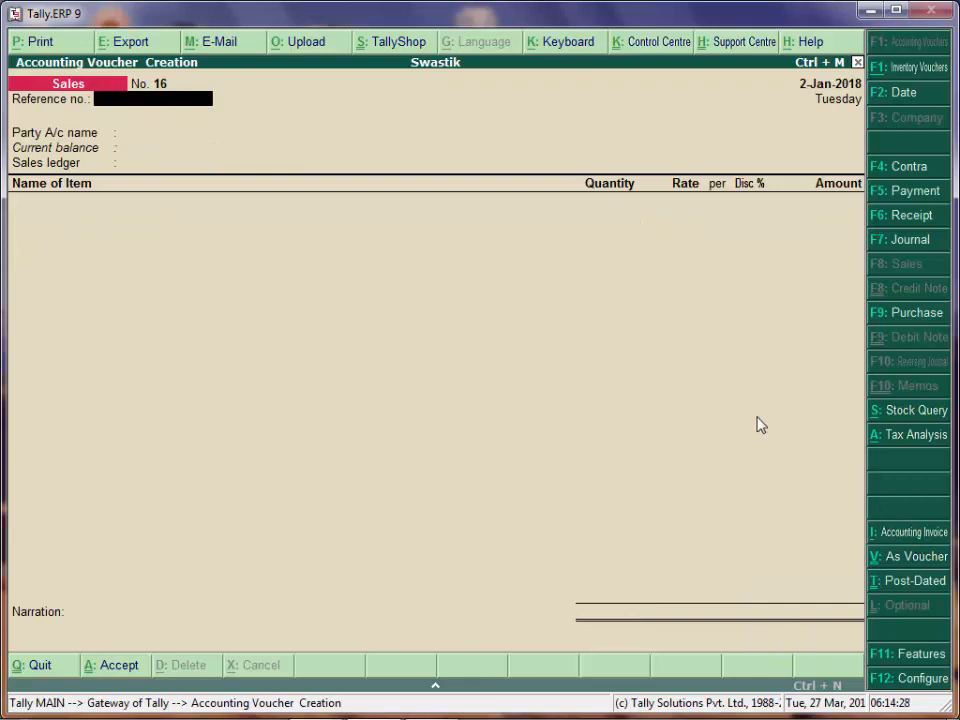
# - Start a purchase voucher with supplier invoice number 6700 dated 2-Jan-2018
pyautogui.click(889, 314)
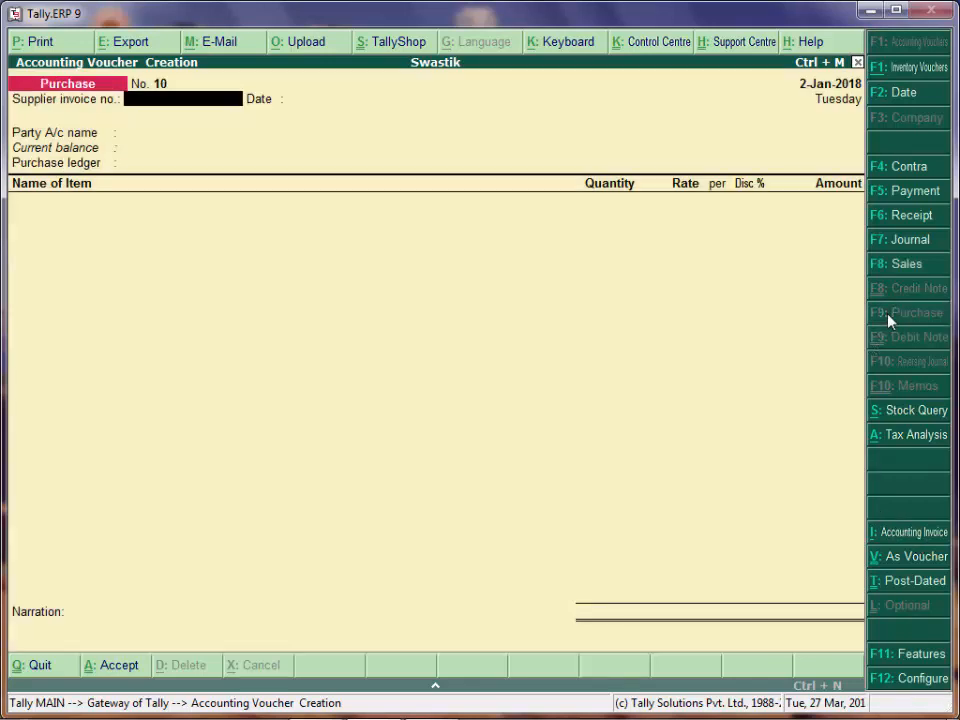
pyautogui.write('6700')
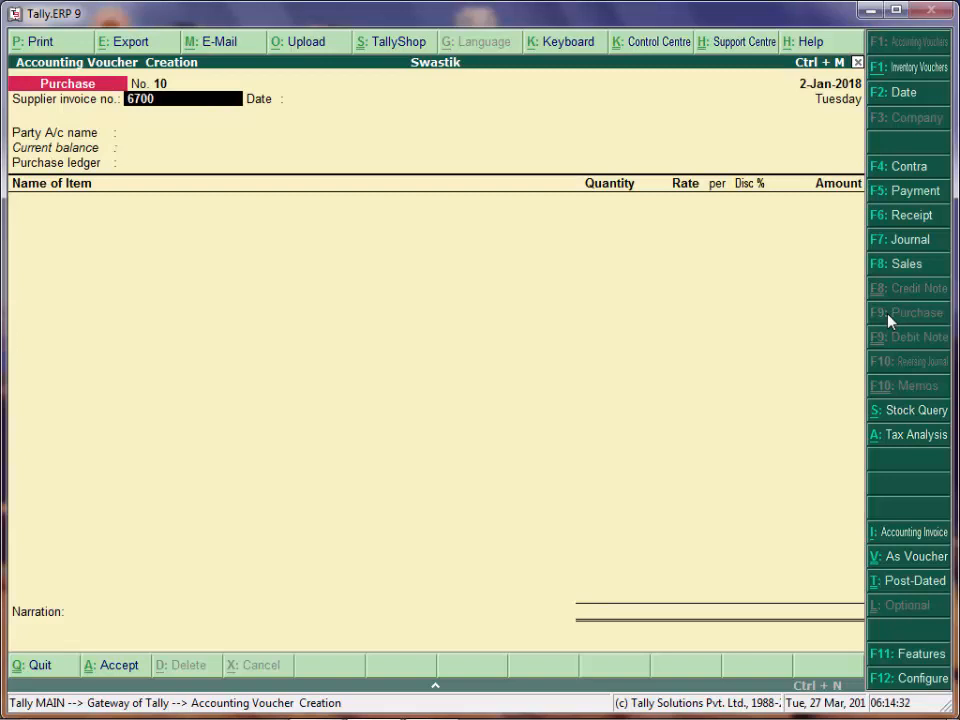
pyautogui.press('Return')
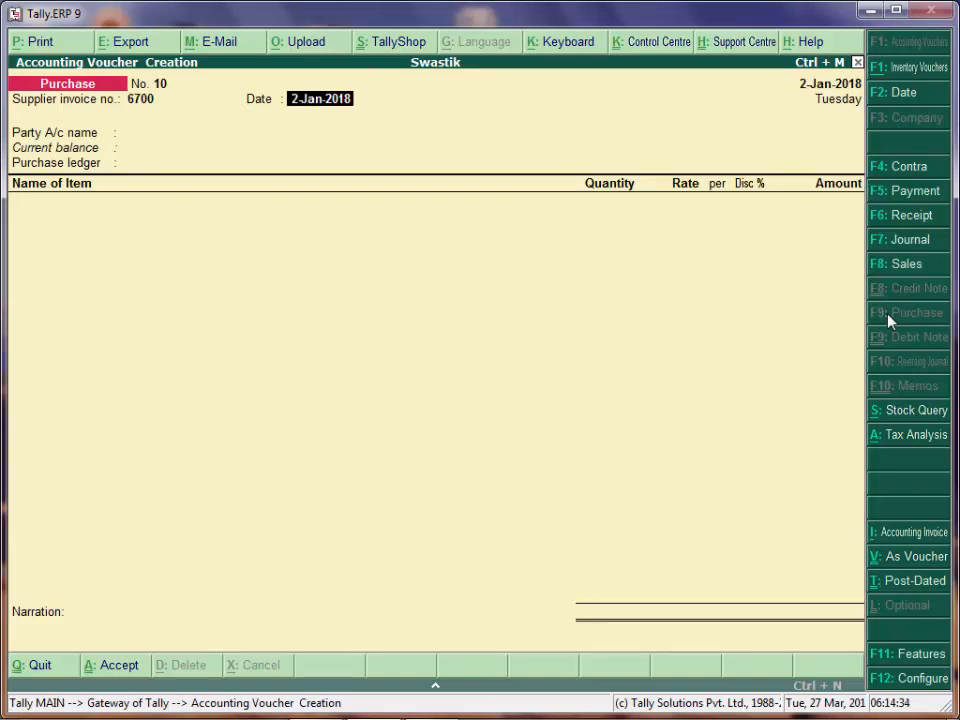
pyautogui.press('Return')
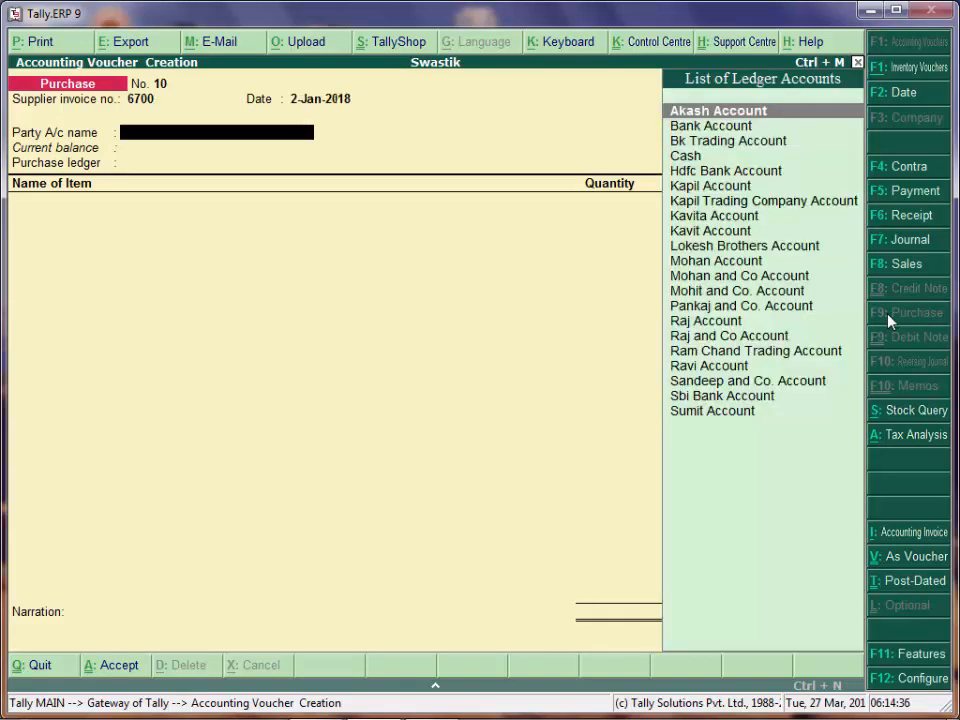
# - Set the purchase voucher's party account to Lokesh Brothers Account
pyautogui.press('Down')
pyautogui.press('Down')
pyautogui.press('Down')
pyautogui.press('Down')
pyautogui.press('Down')
pyautogui.press('Down')
pyautogui.press('Down')
pyautogui.press('Down')
pyautogui.press('Down')
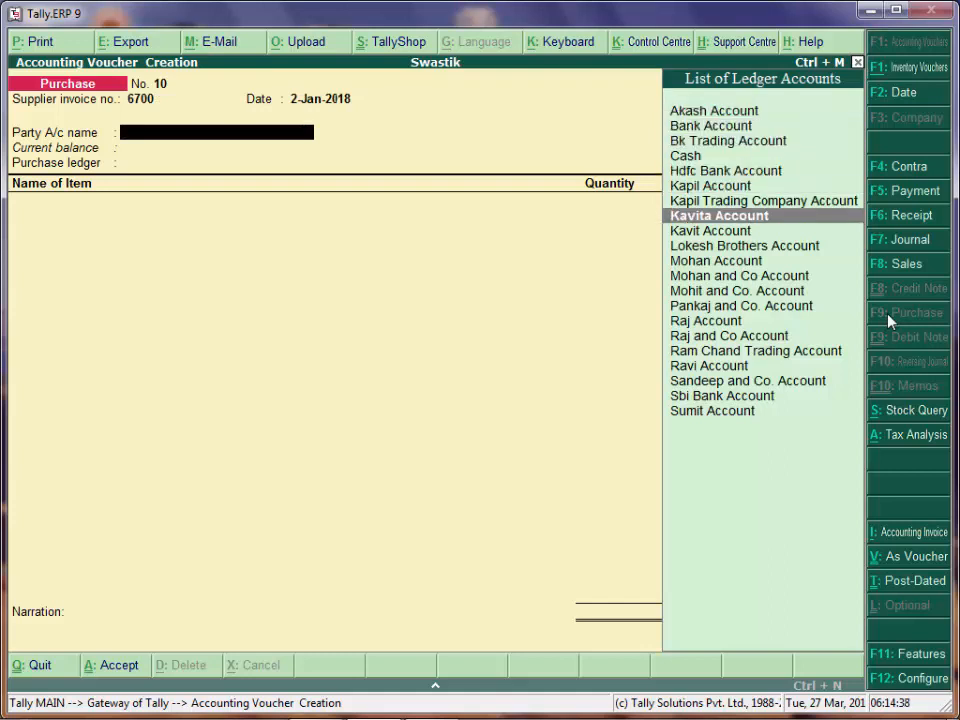
pyautogui.press('Down')
pyautogui.press('Down')
pyautogui.press('Down')
pyautogui.press('Down')
pyautogui.press('Down')
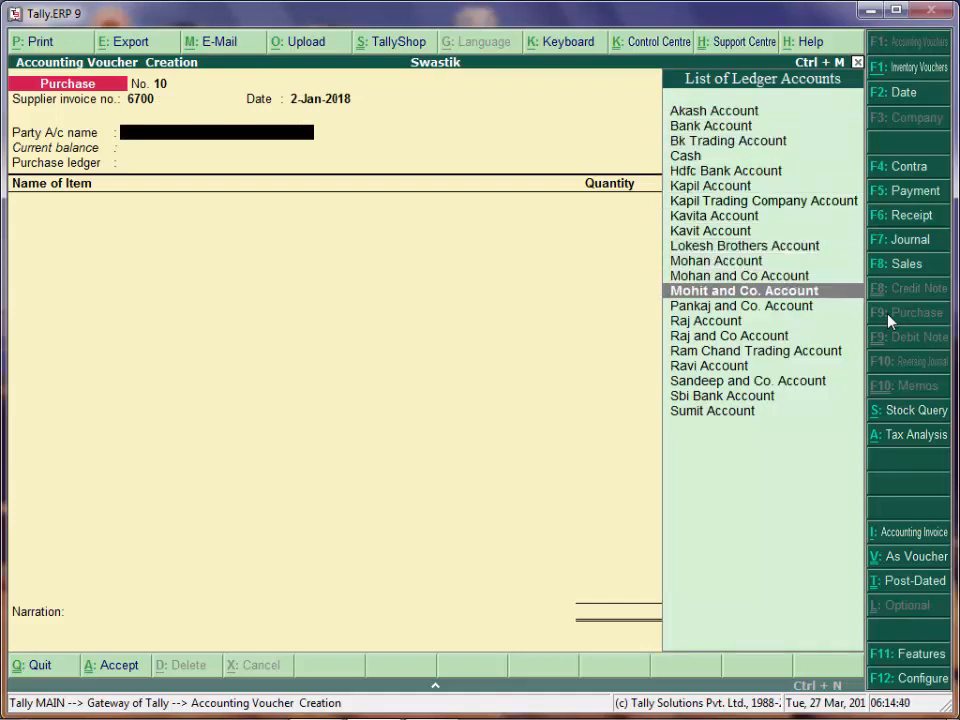
pyautogui.press('Up')
pyautogui.press('Up')
pyautogui.press('Up')
pyautogui.press('Up')
pyautogui.press('Up')
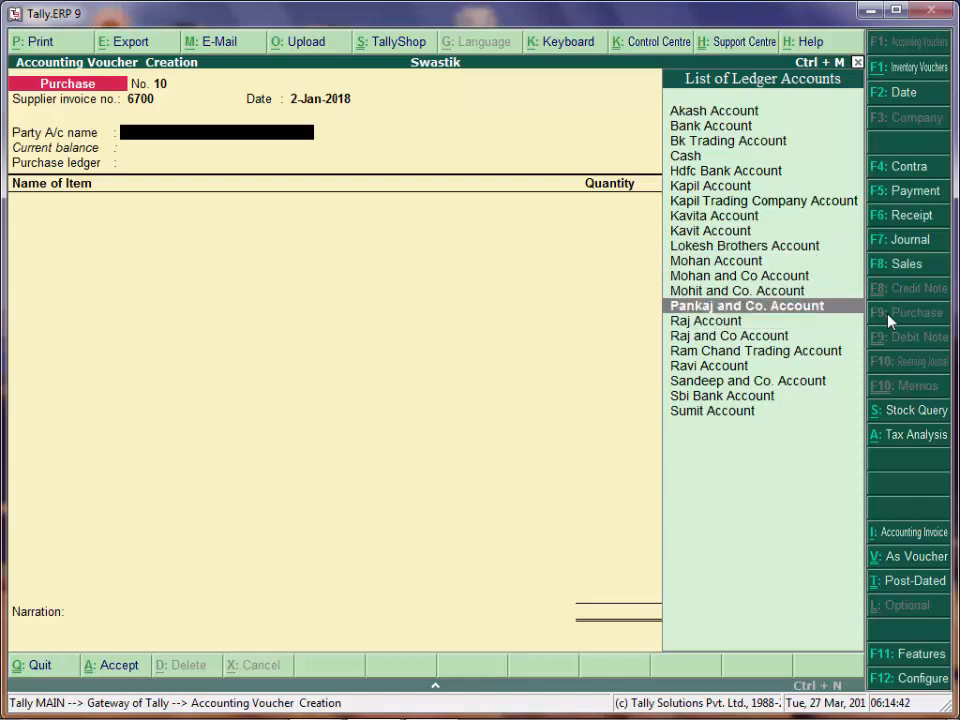
pyautogui.press('Return')
pyautogui.press('Return')
pyautogui.press('Return')
pyautogui.press('Return')
pyautogui.press('Return')
pyautogui.press('Return')
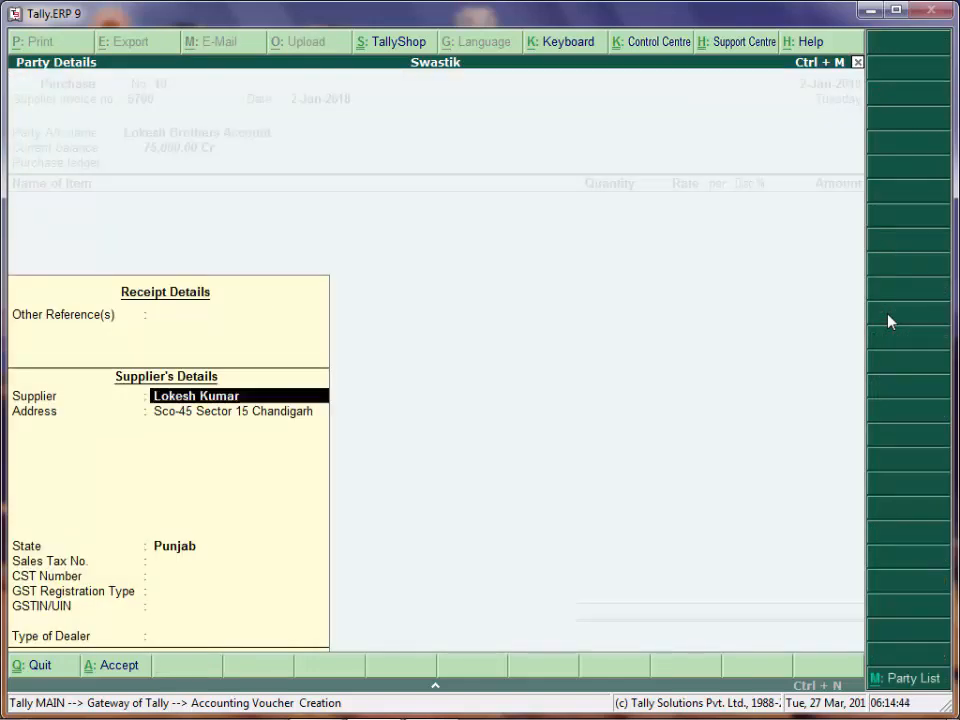
pyautogui.press('Return')
pyautogui.press('Return')
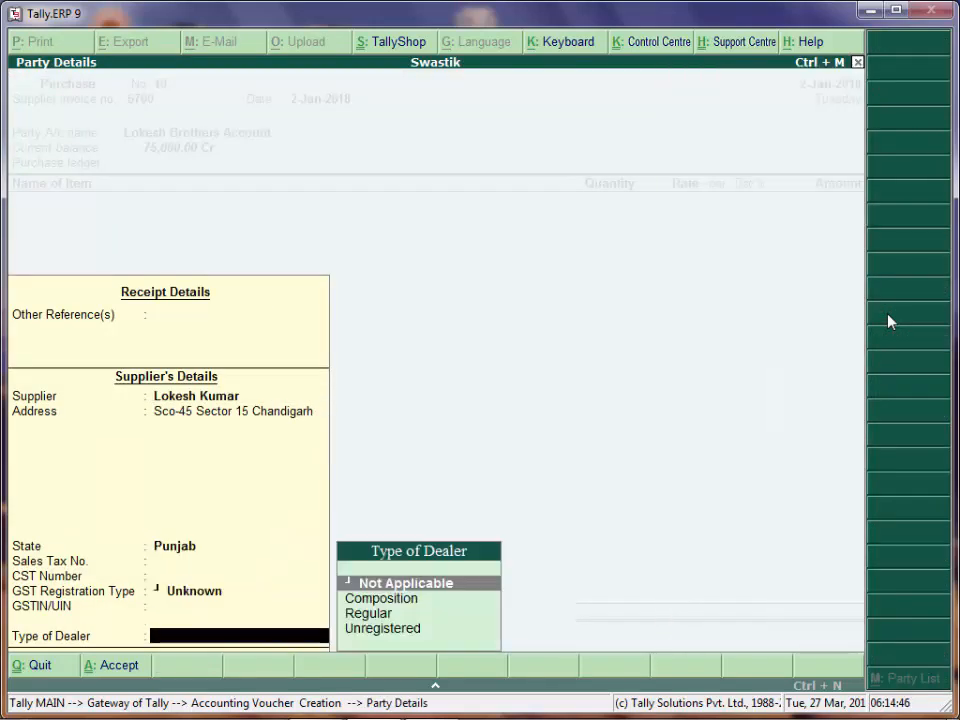
pyautogui.press('Down')
pyautogui.press('Down')
pyautogui.press('Return')
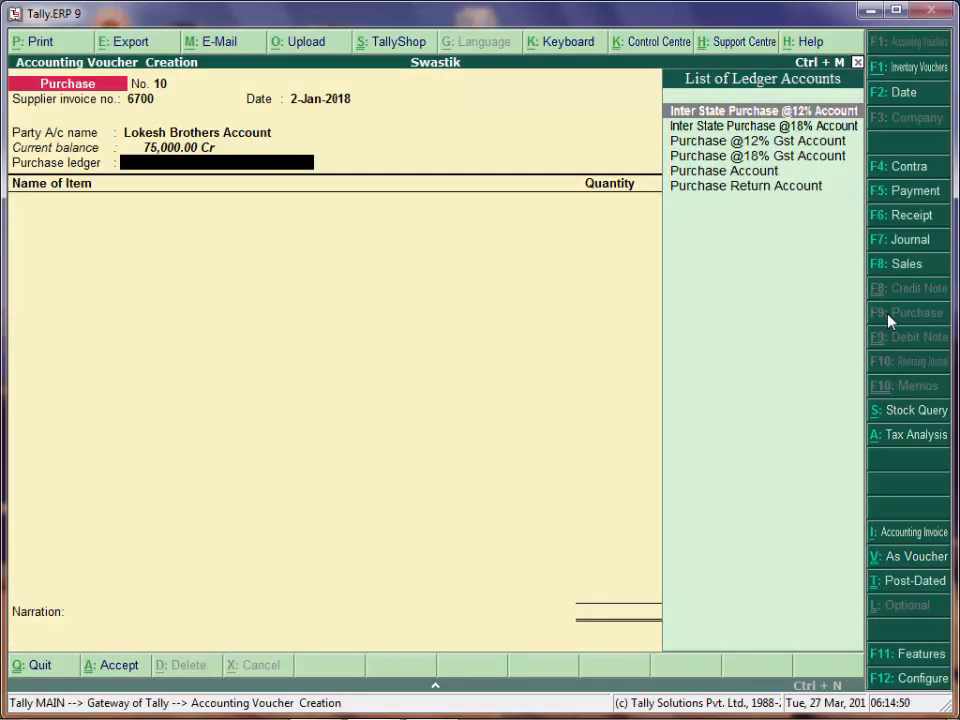
pyautogui.press('Return')
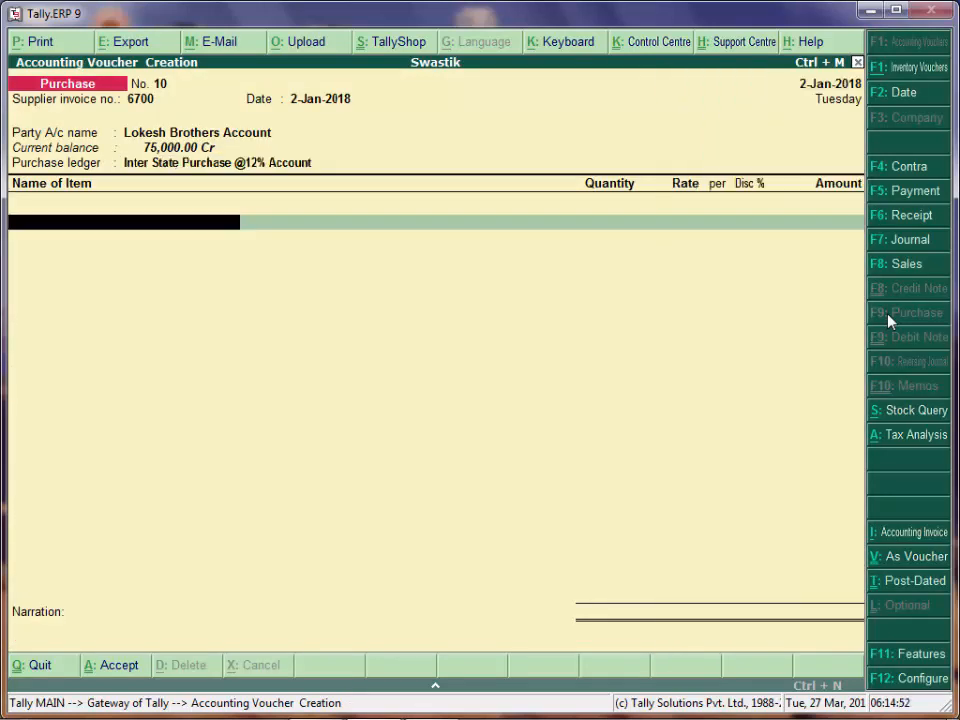
# - Add the stock item Samsung On7 Pro(Gold) to the purchase voucher and allocate it to Delhi Store, batch 56490
pyautogui.write('S')
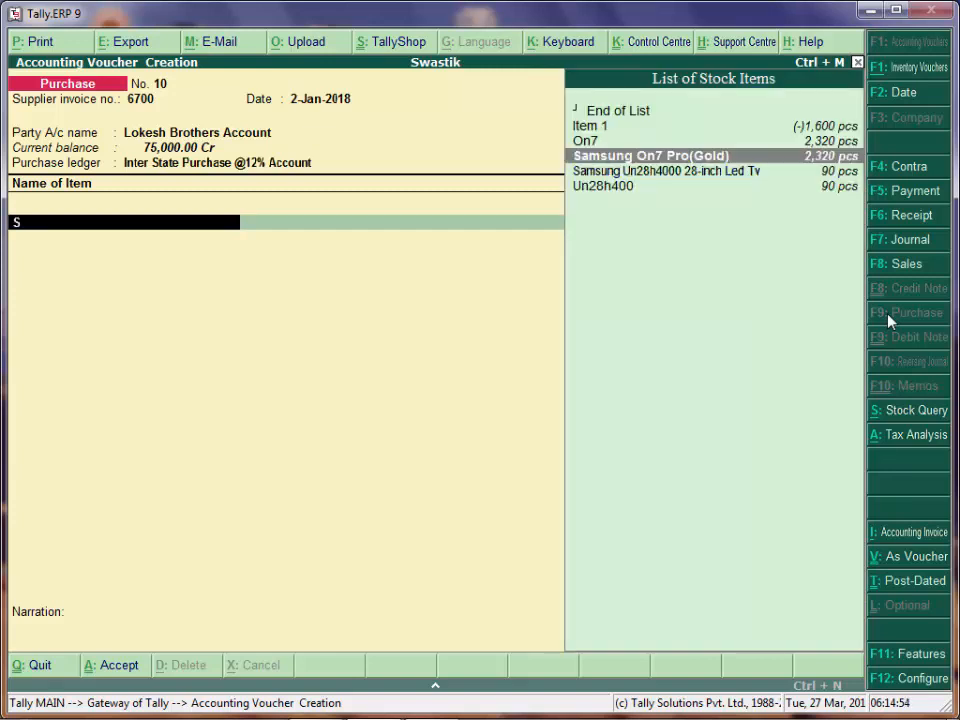
pyautogui.press('Return')
pyautogui.write('S')
pyautogui.press('Down')
pyautogui.press('Down')
pyautogui.press('Down')
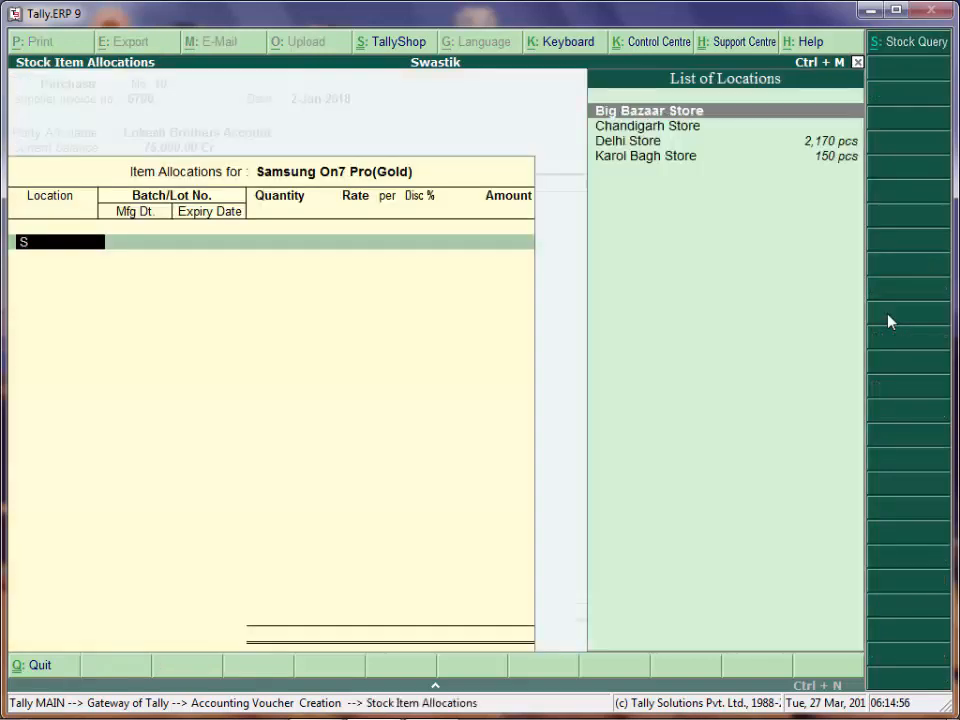
pyautogui.press('Return')
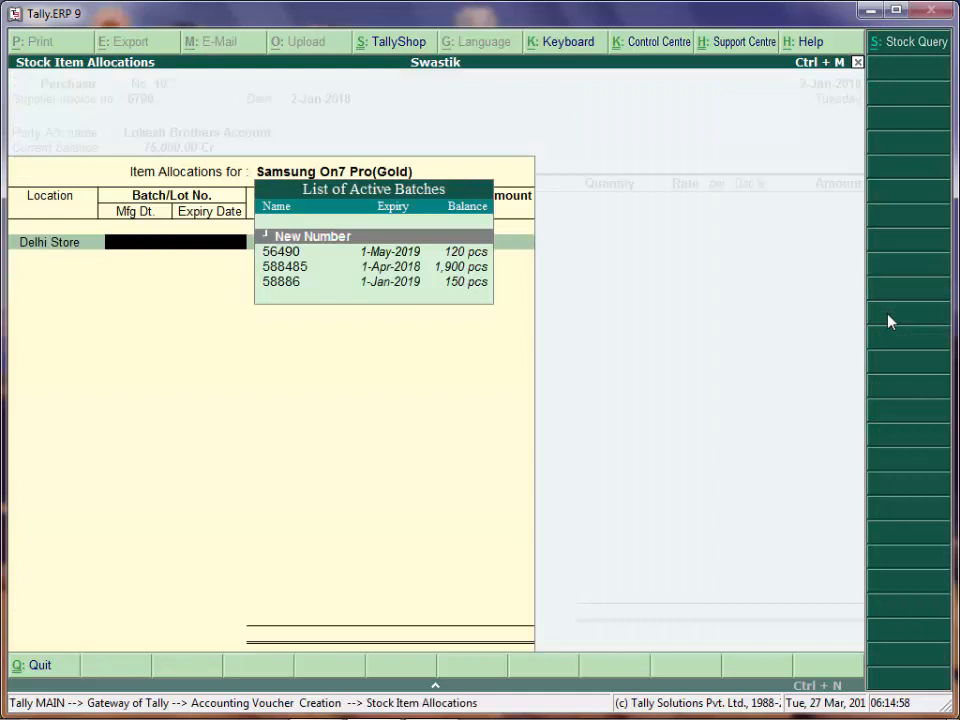
pyautogui.press('Down')
pyautogui.press('Return')
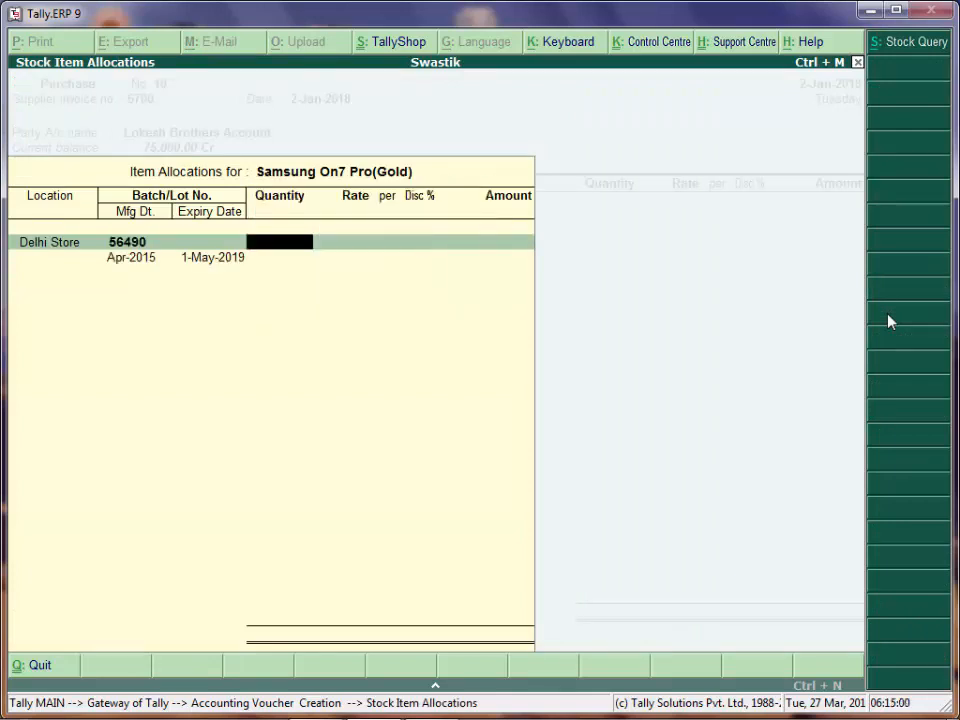
# - Set the purchased batch quantity to 250 pcs, accept the 300.00 rate and finish the item allocation
pyautogui.write('250')
pyautogui.press('Return')
pyautogui.press('Return')
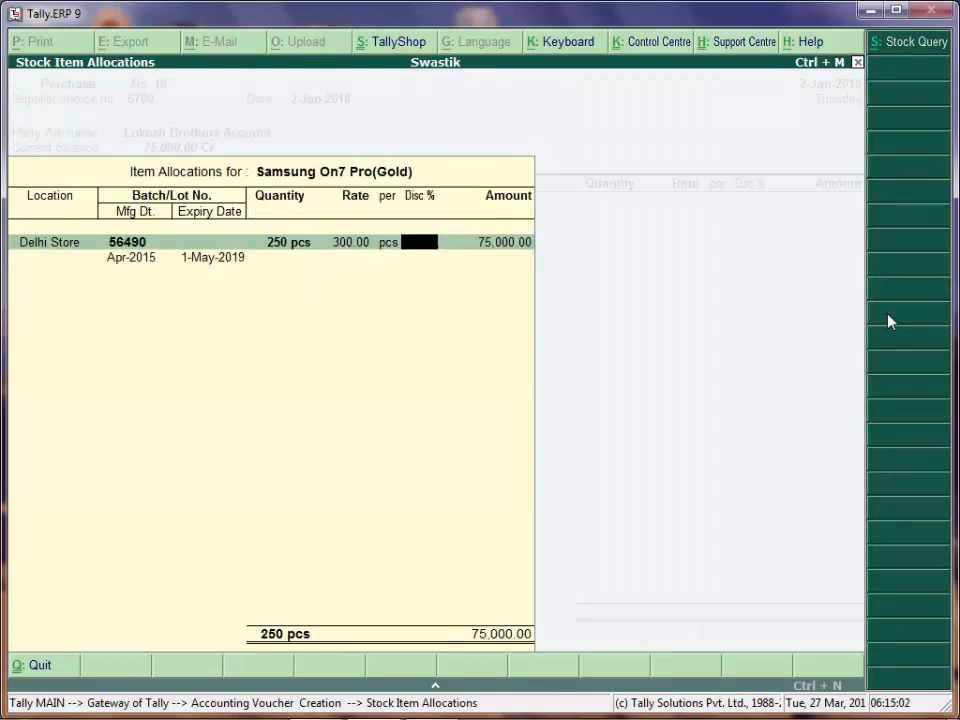
pyautogui.press('Return')
pyautogui.press('Return')
pyautogui.press('Return')
pyautogui.press('Return')
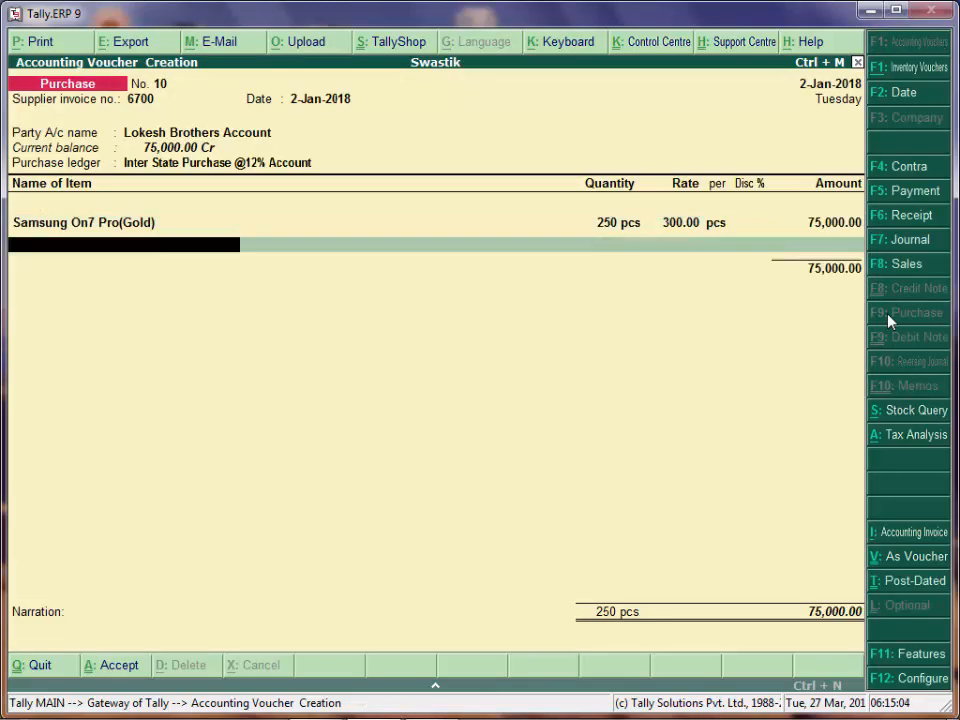
# - End the item list and add the Input Cgst @6% Account tax ledger to the purchase voucher
pyautogui.press('Return')
pyautogui.write('In')
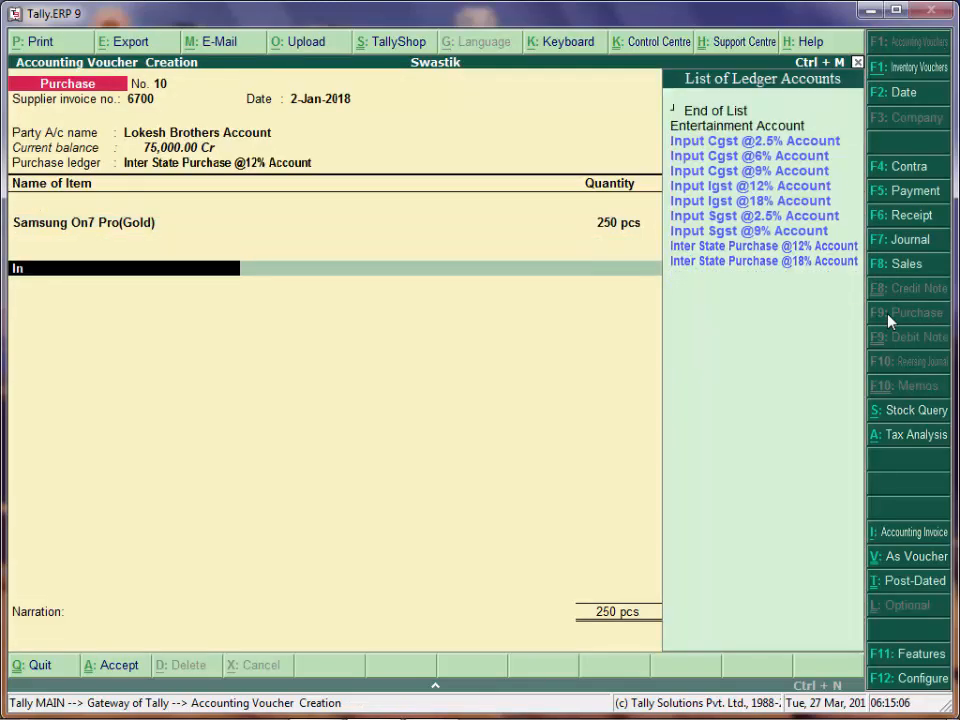
pyautogui.press('Down')
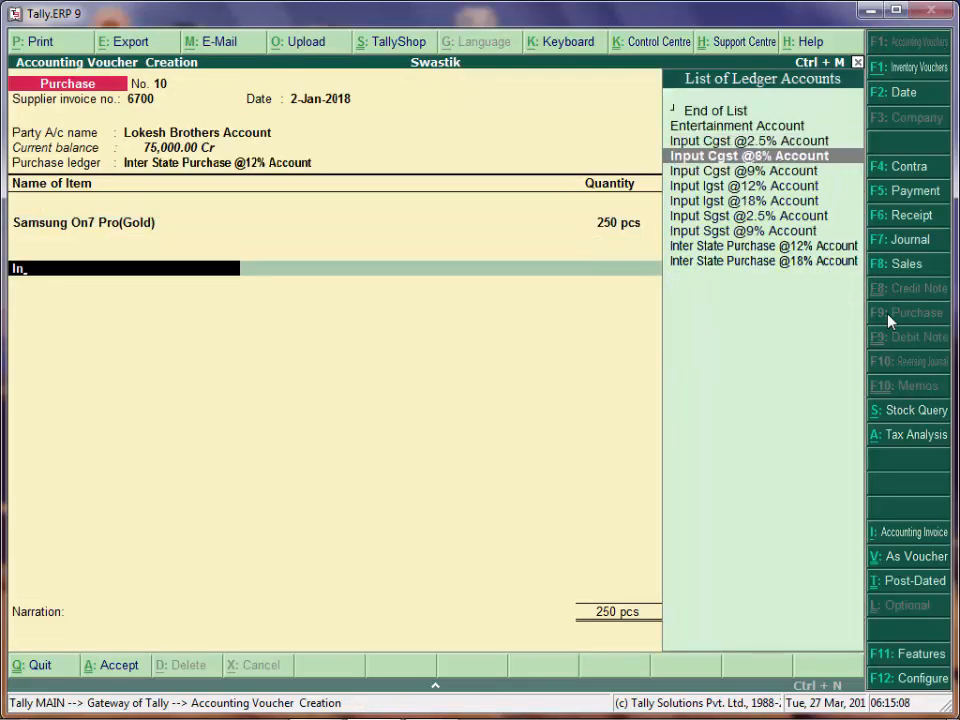
pyautogui.press('Return')
pyautogui.press('Return')
# - Look through the purchase voucher's ledger accounts for an input SGST ledger at 6%
pyautogui.write('In')
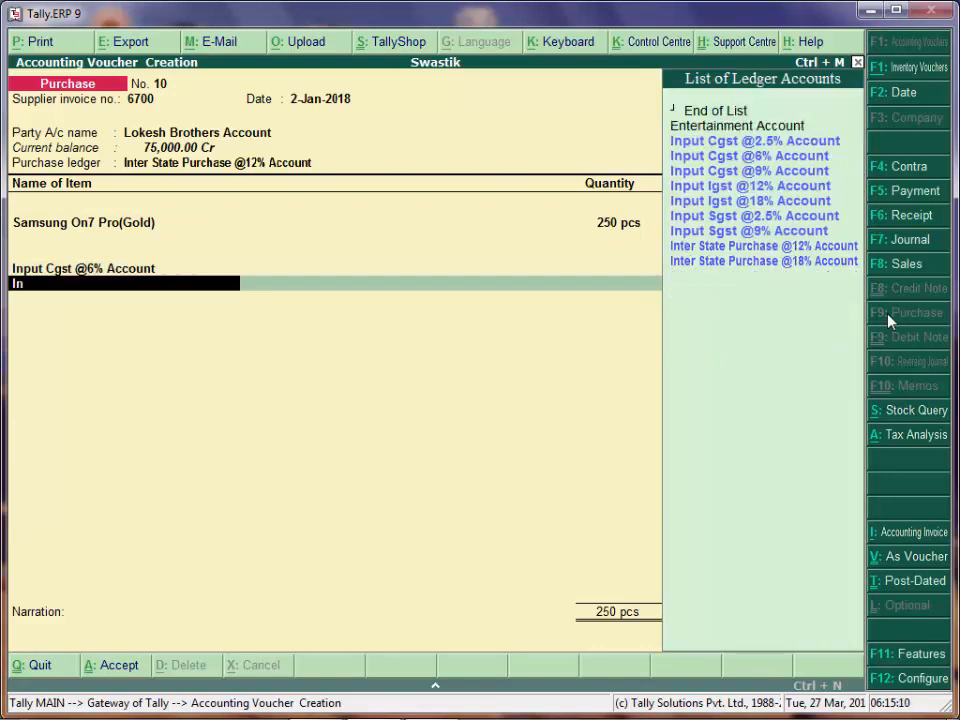
pyautogui.press('Down')
pyautogui.press('Down')
pyautogui.press('Down')
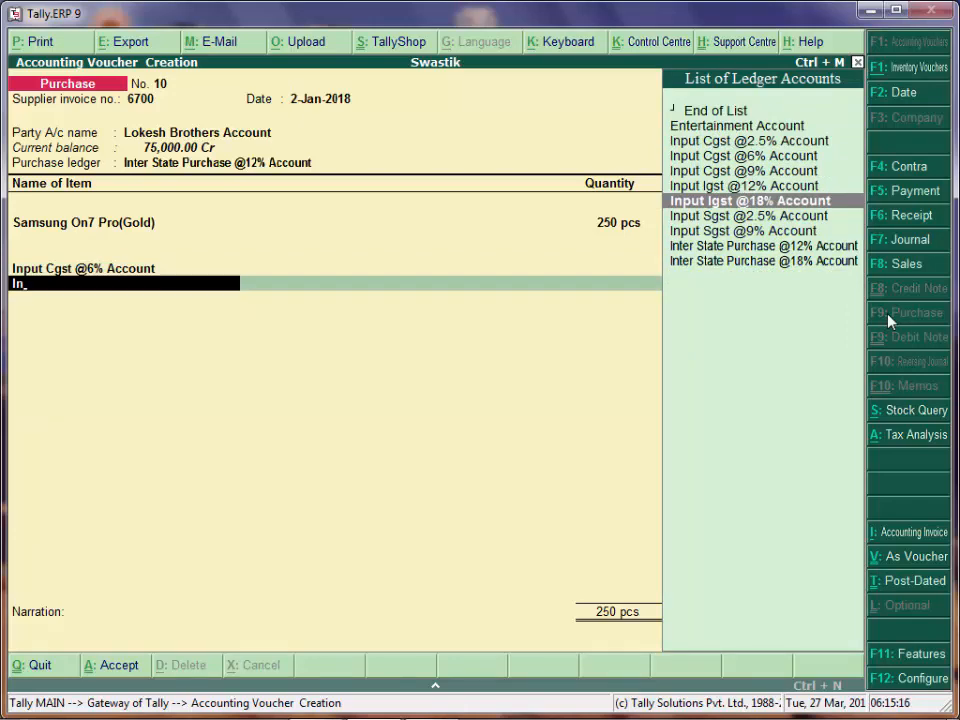
pyautogui.press('BackSpace')
pyautogui.press('BackSpace')
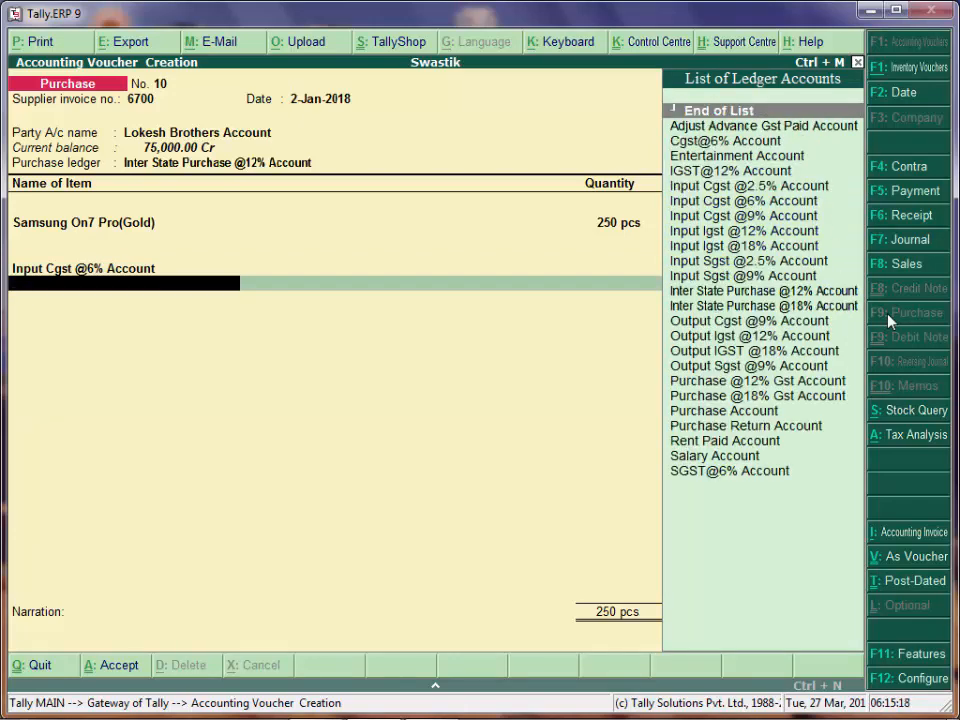
pyautogui.press('Down')
pyautogui.press('Down')
pyautogui.press('Down')
pyautogui.press('Down')
pyautogui.press('Down')
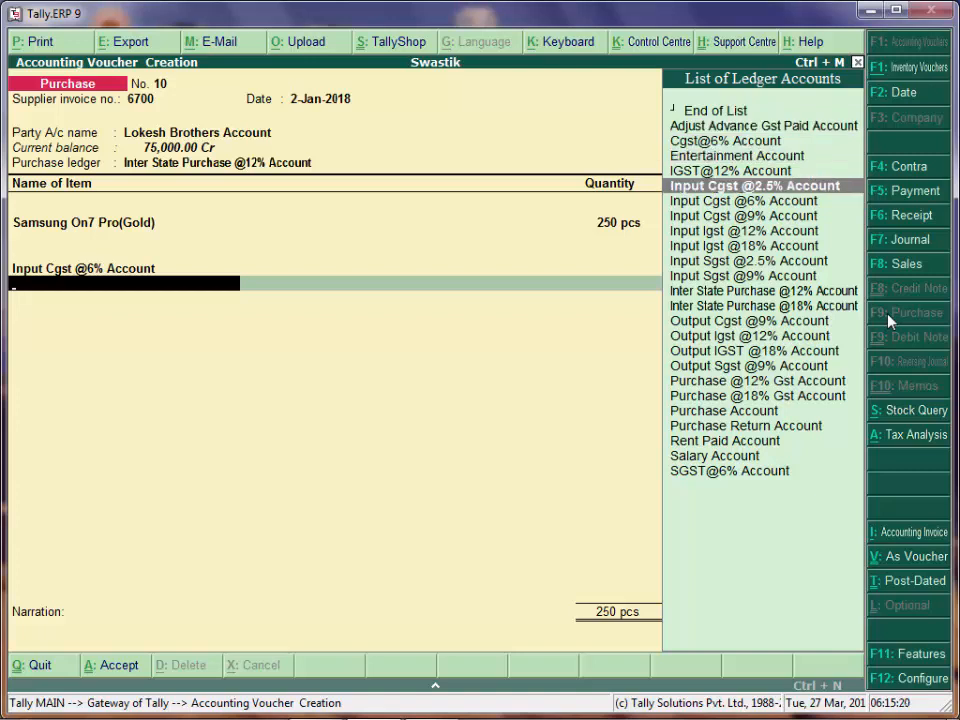
pyautogui.press('Down')
pyautogui.press('Down')
pyautogui.press('Down')
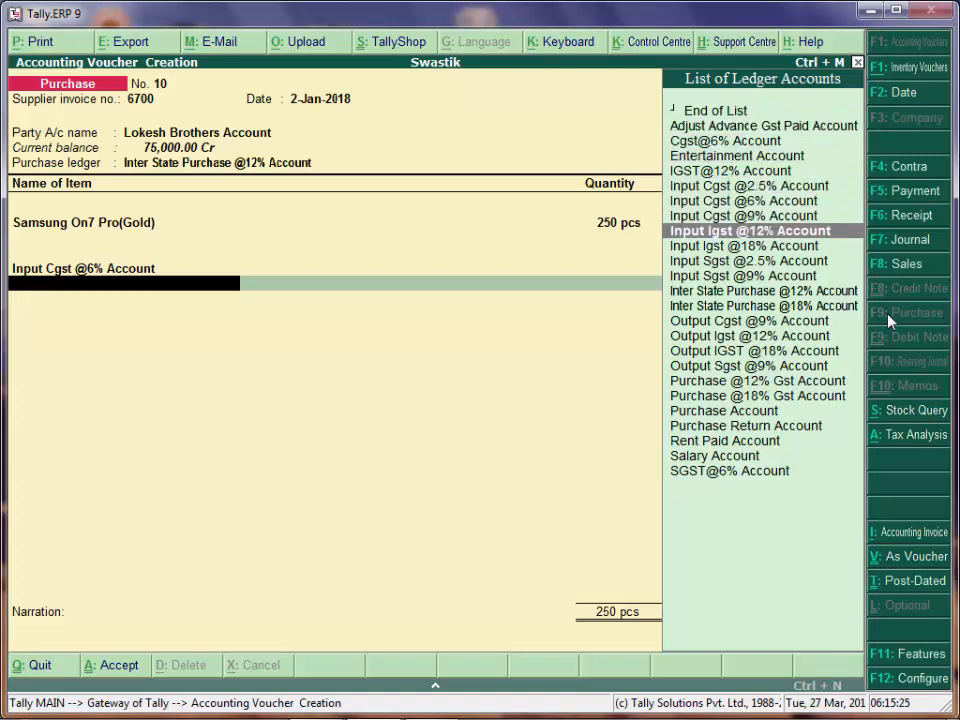
# - Start a new ledger named Input Sgst @6% Account and place it under the Sundry Creditors group
pyautogui.hotkey('alt', 'c')
pyautogui.write('Inpu')
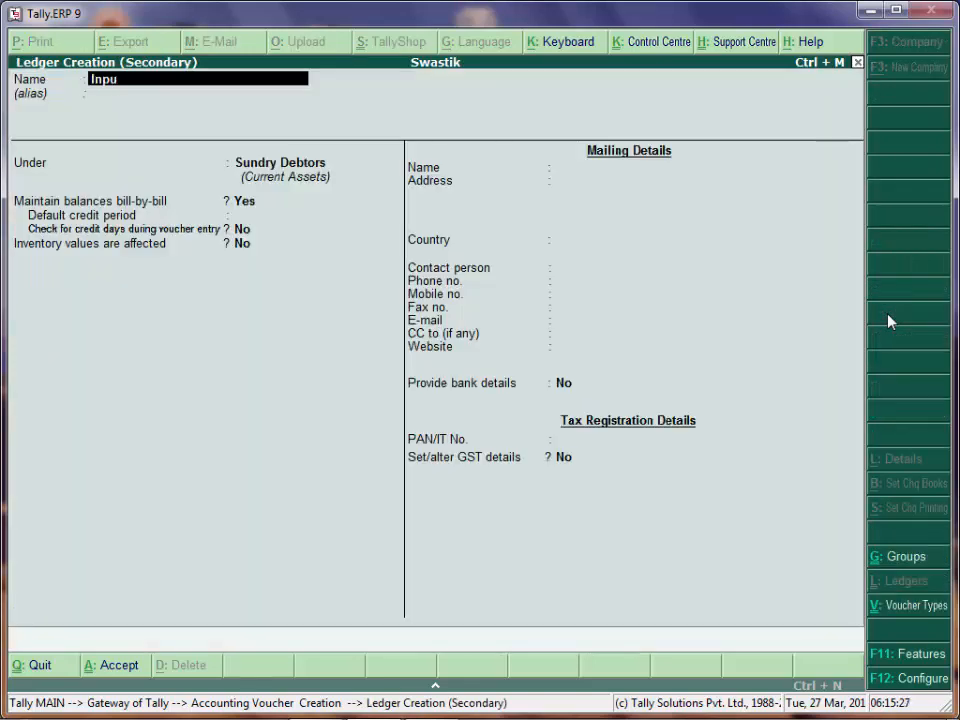
pyautogui.write('t Sgst @6% Account')
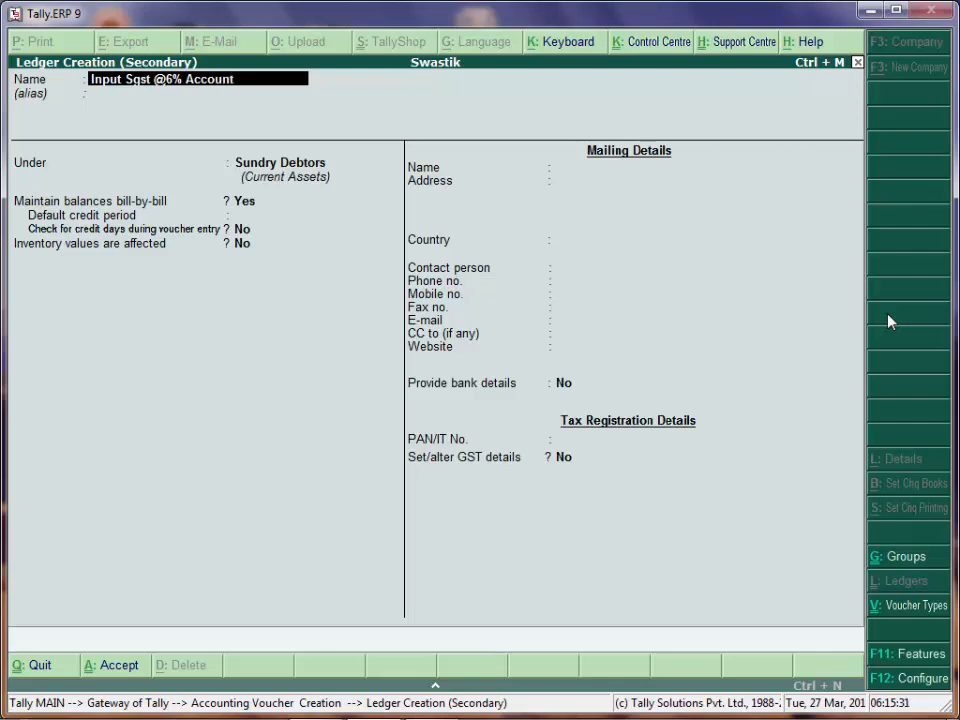
pyautogui.press('Return')
pyautogui.write('Su')
pyautogui.press('Down')
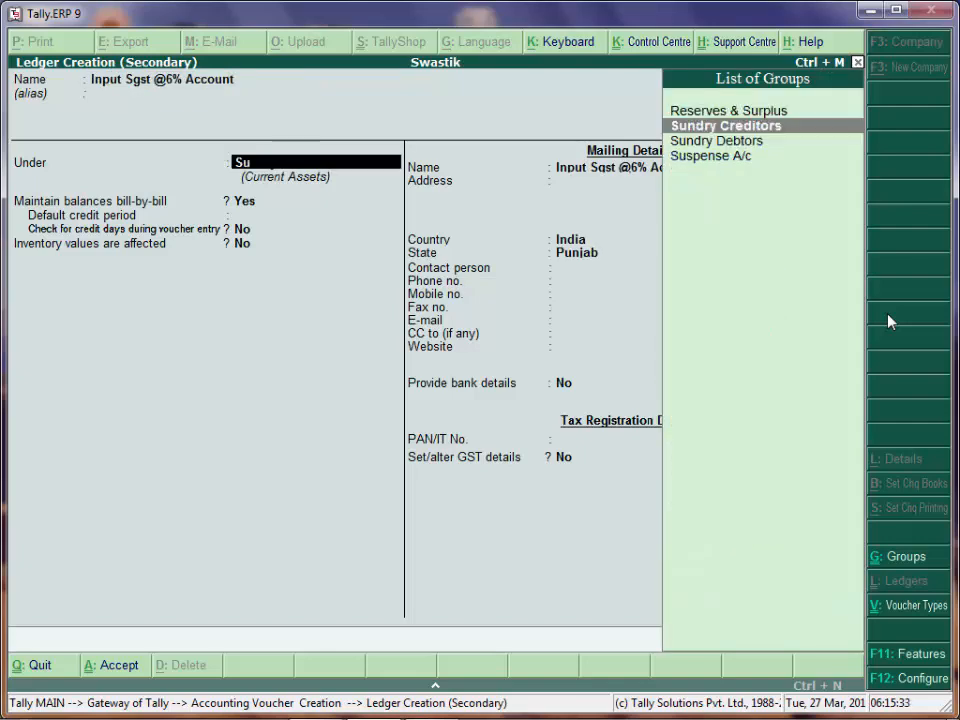
pyautogui.press('Return')
# - Accept the default balance, mailing, bank and tax details and save the Input Sgst @6% Account ledger
pyautogui.press('Return')
pyautogui.press('Return')
pyautogui.press('Return')
pyautogui.press('Return')
pyautogui.press('Return')
pyautogui.press('Return')
pyautogui.press('Return')
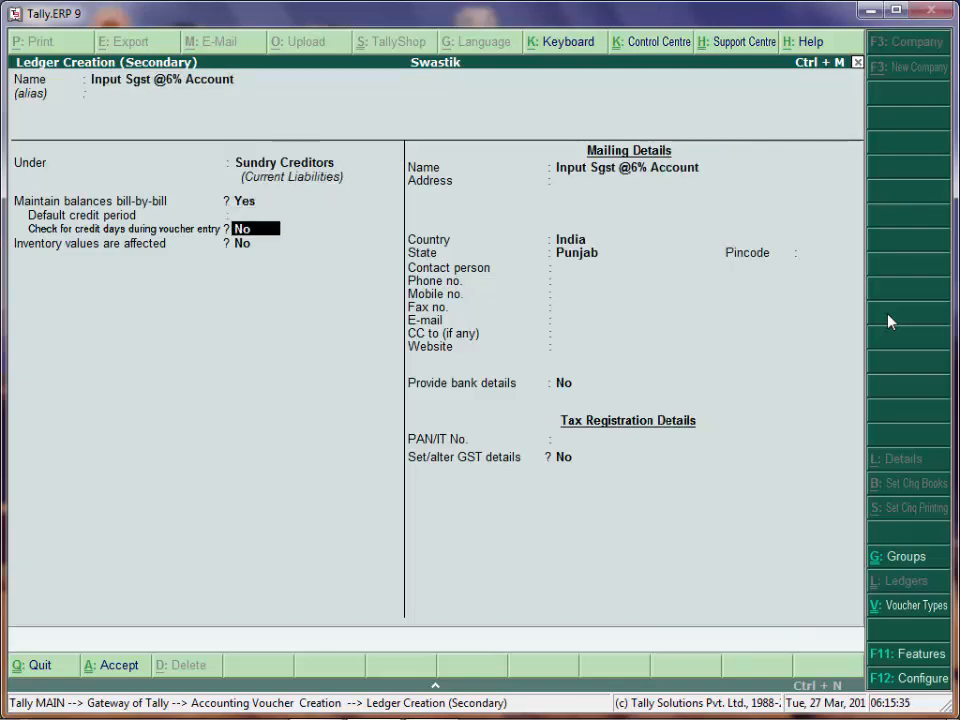
pyautogui.press('Return')
pyautogui.press('Return')
pyautogui.press('Return')
pyautogui.press('Return')
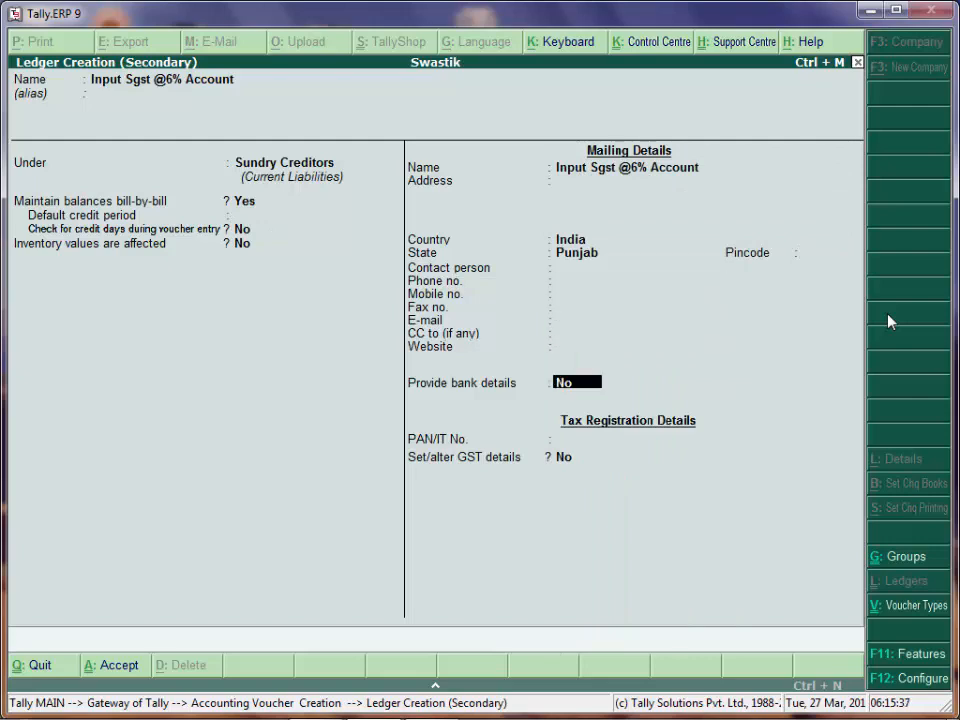
pyautogui.press('Return')
pyautogui.press('Return')
pyautogui.press('Return')
pyautogui.press('Return')
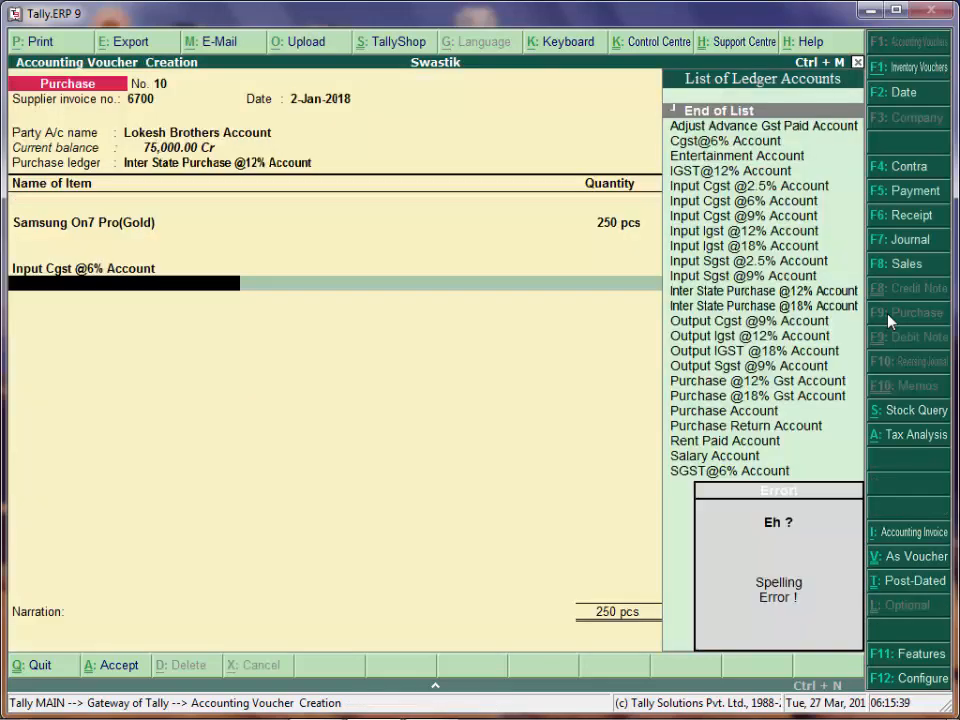
# - Replace the Input Cgst @6% Account line with End of List and proceed to the supplier's bill-wise details
pyautogui.press('Return')
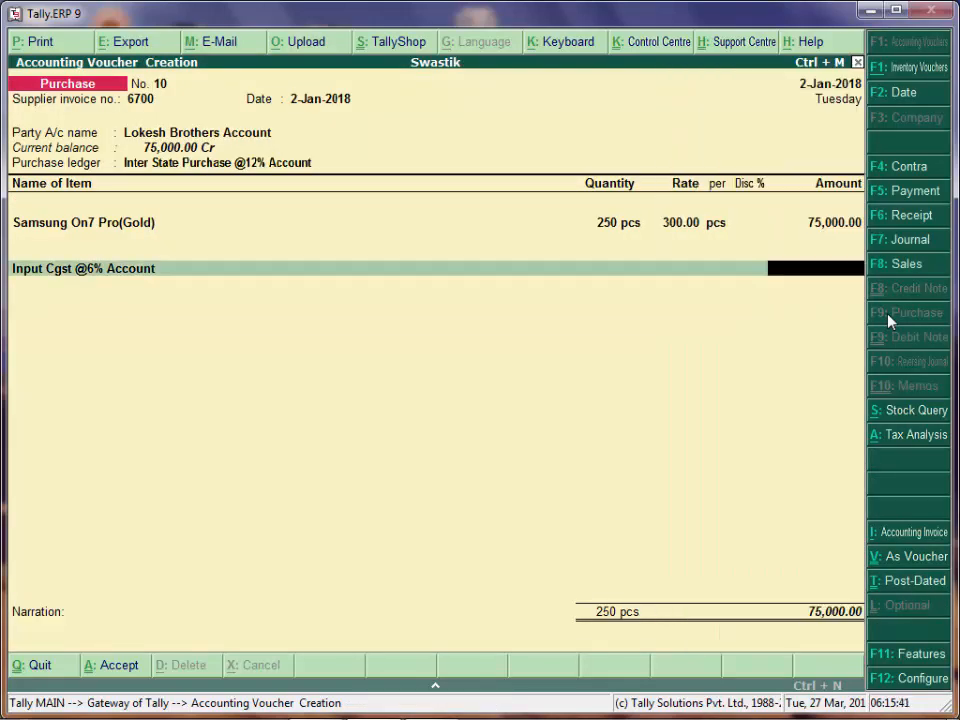
pyautogui.press('BackSpace')
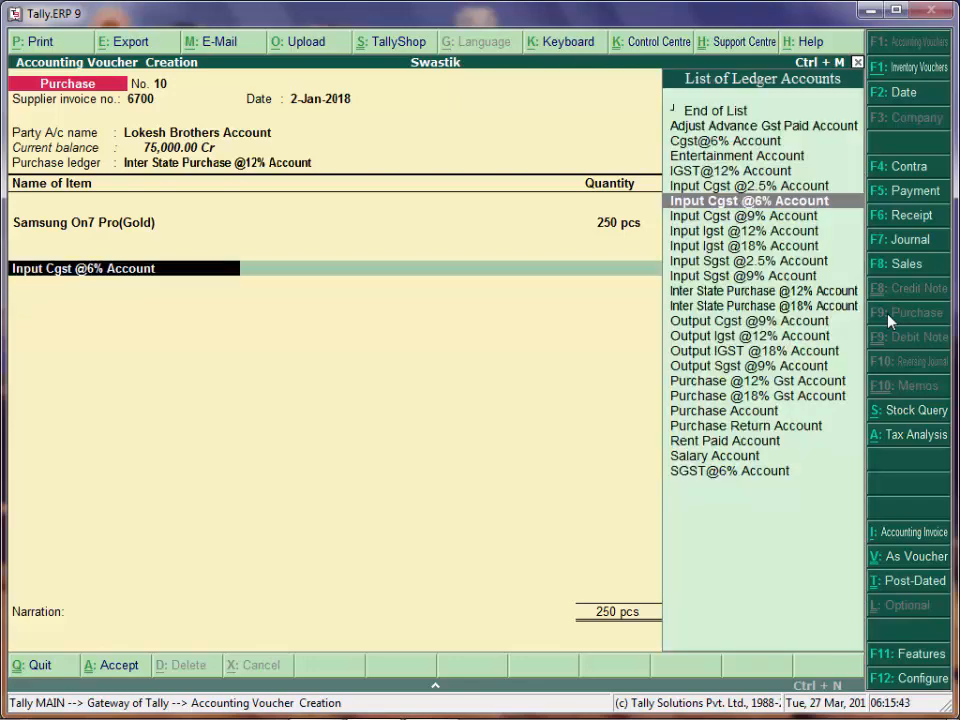
pyautogui.press('Return')
pyautogui.press('BackSpace')
pyautogui.press('Up')
pyautogui.press('Up')
pyautogui.press('Up')
pyautogui.press('Up')
pyautogui.press('Up')
pyautogui.press('Up')
pyautogui.press('Return')
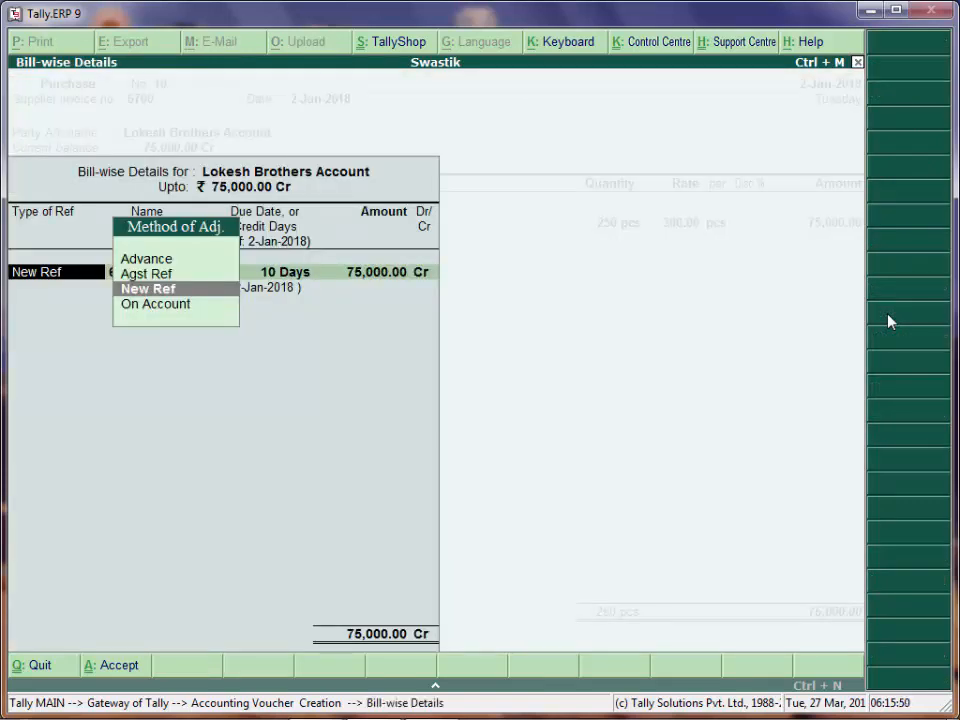
# - Step back from the bill-wise details to the purchase voucher's supplier invoice number
pyautogui.press('Return')
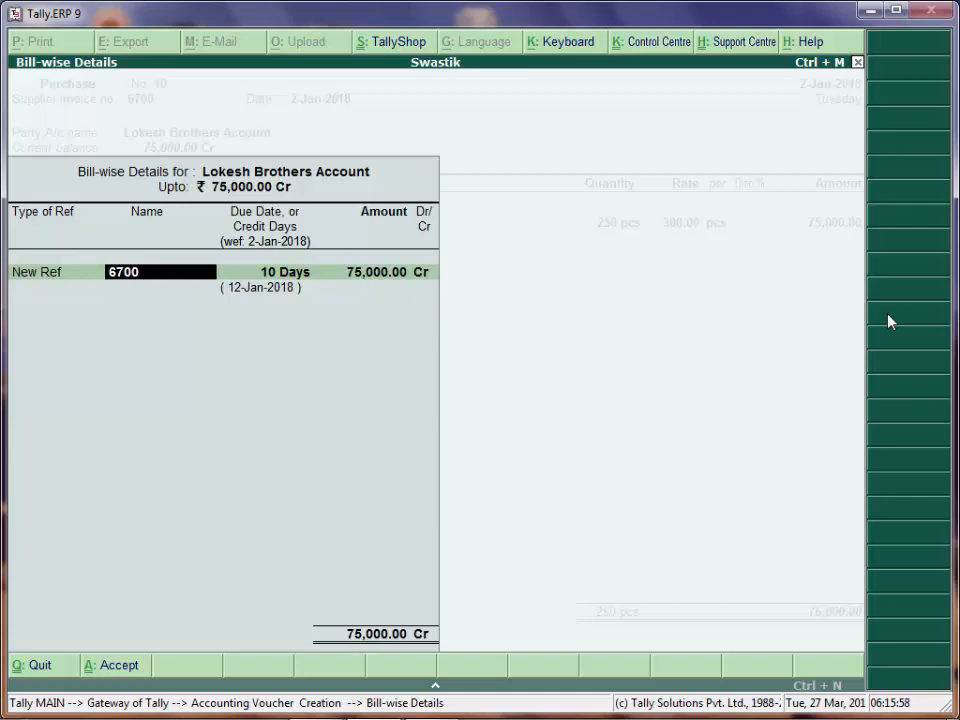
pyautogui.press('BackSpace')
pyautogui.press('BackSpace')
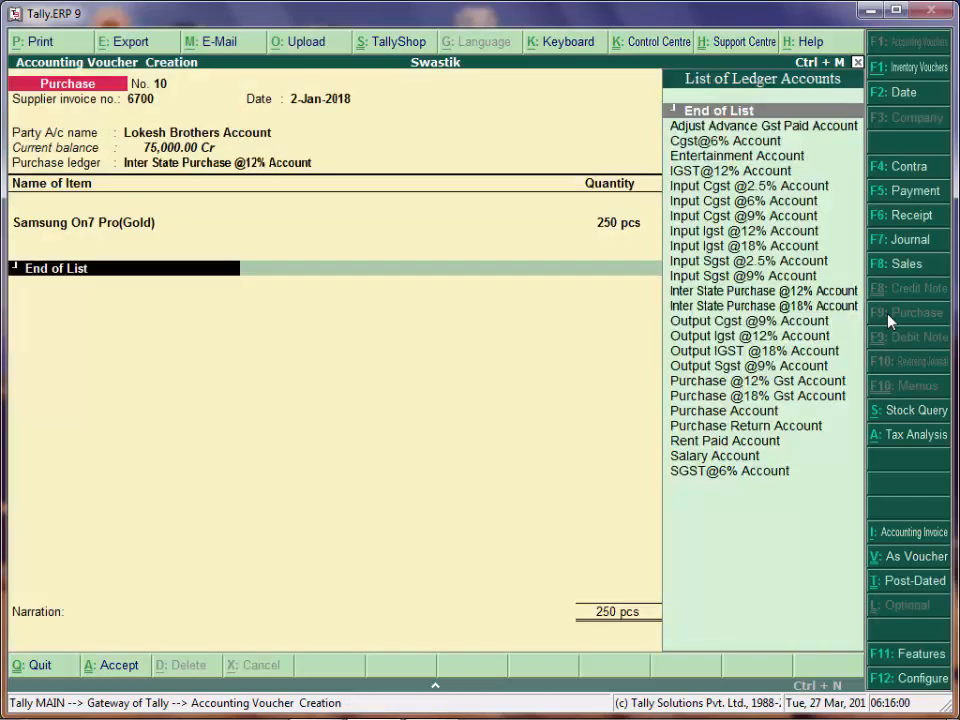
pyautogui.press('BackSpace')
pyautogui.press('BackSpace')
pyautogui.press('BackSpace')
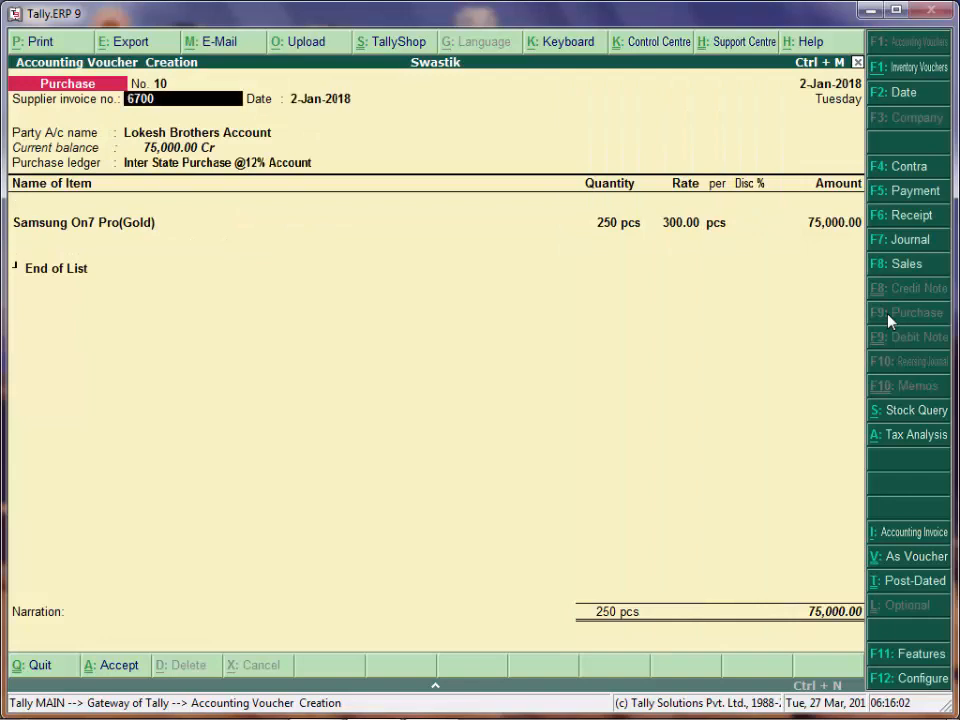
# - Re-confirm the supplier's party details, the purchase ledger and the Samsung On7 Pro(Gold) allocation, returning to the bill-wise details
pyautogui.press('Return')
pyautogui.press('Return')
pyautogui.press('Return')
pyautogui.press('Return')
pyautogui.press('Return')
pyautogui.press('Return')
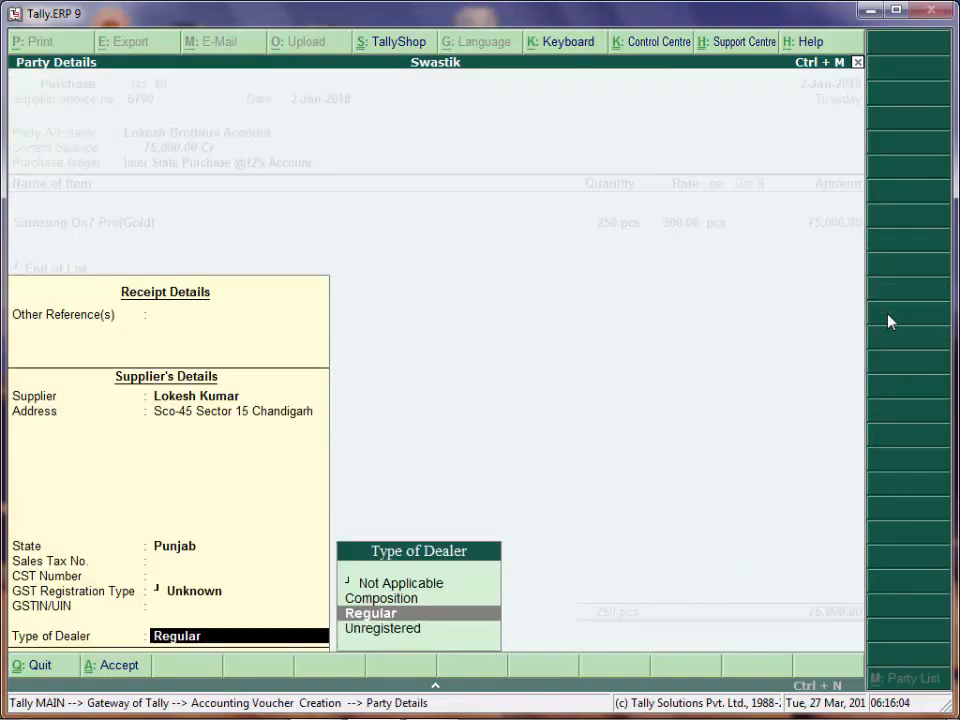
pyautogui.press('Return')
pyautogui.press('Return')
pyautogui.press('Return')
pyautogui.press('Return')
pyautogui.press('Return')
pyautogui.press('Return')
pyautogui.press('Return')
pyautogui.press('Return')
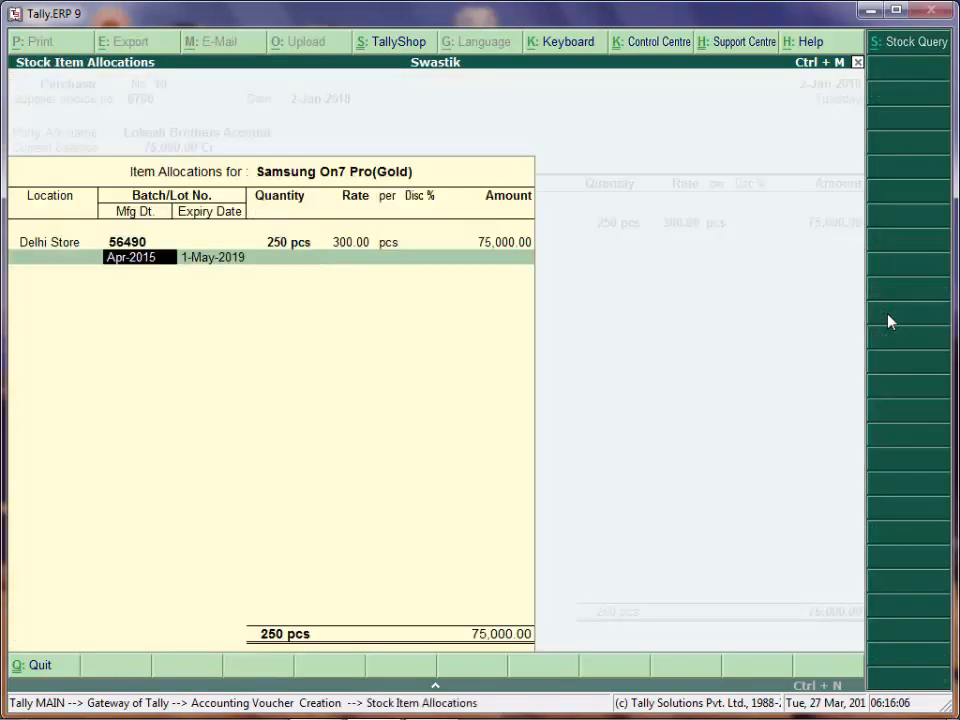
pyautogui.press('Return')
pyautogui.press('Return')
pyautogui.press('Return')
pyautogui.press('Return')
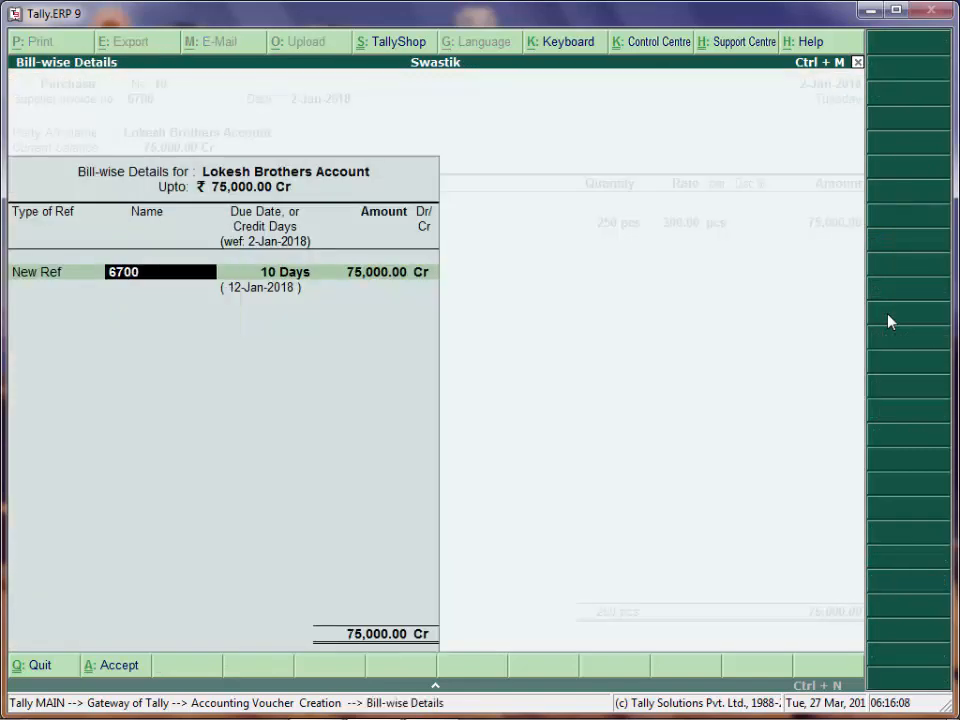
# - Accept the New Ref 6700 bill with 10 days' credit, leave the narration blank and save the purchase voucher
pyautogui.press('Return')
pyautogui.press('Return')
pyautogui.press('Return')
pyautogui.press('Return')
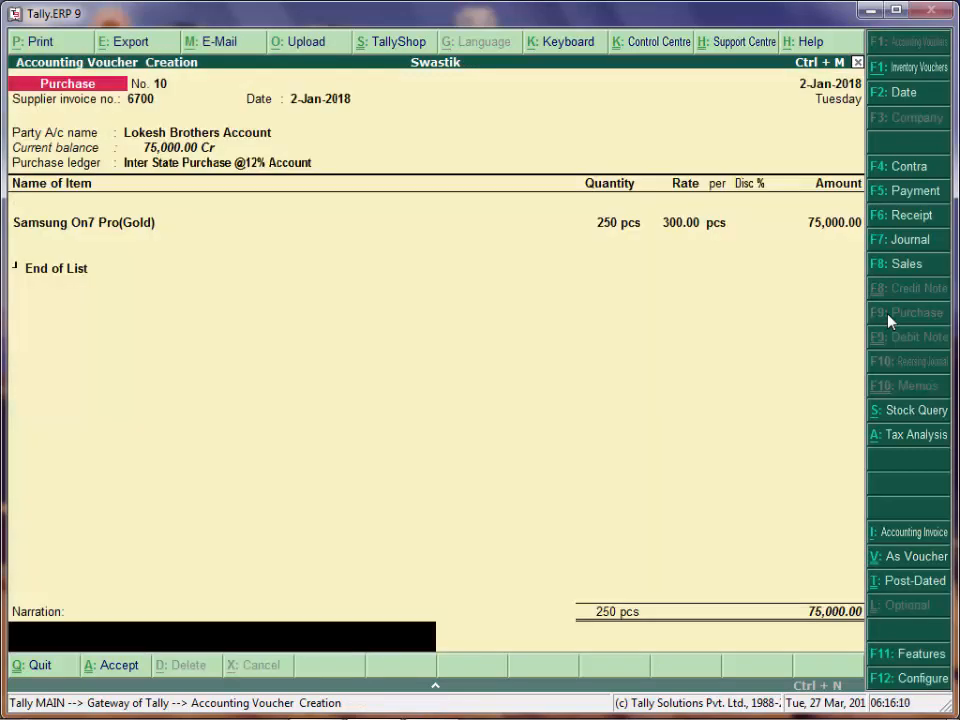
pyautogui.press('Return')
pyautogui.press('Return')
pyautogui.press('Return')
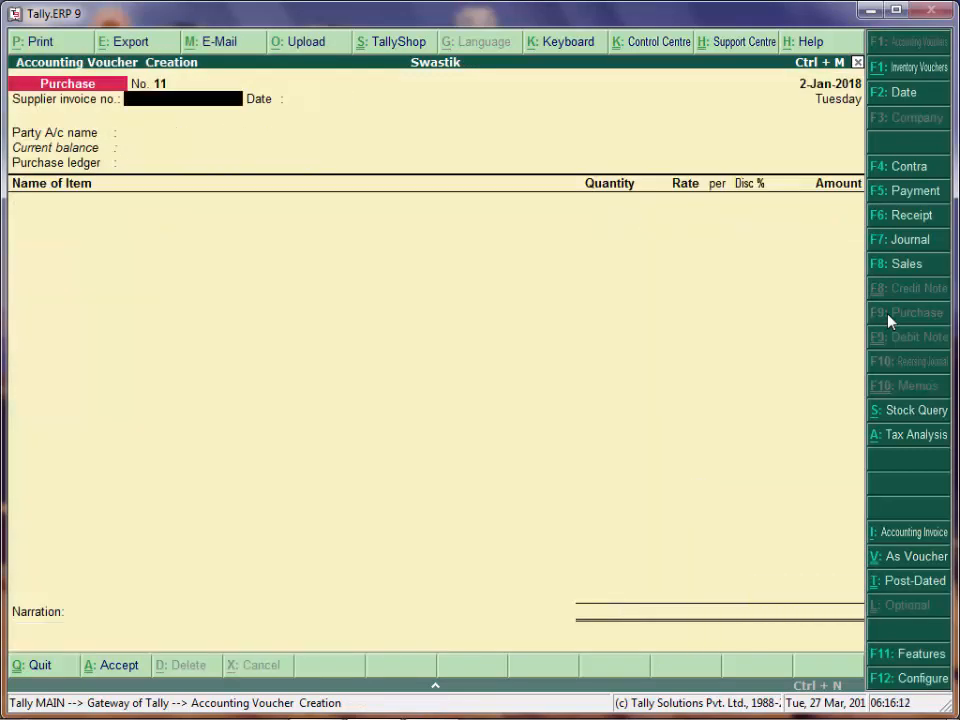
pyautogui.press('Escape')
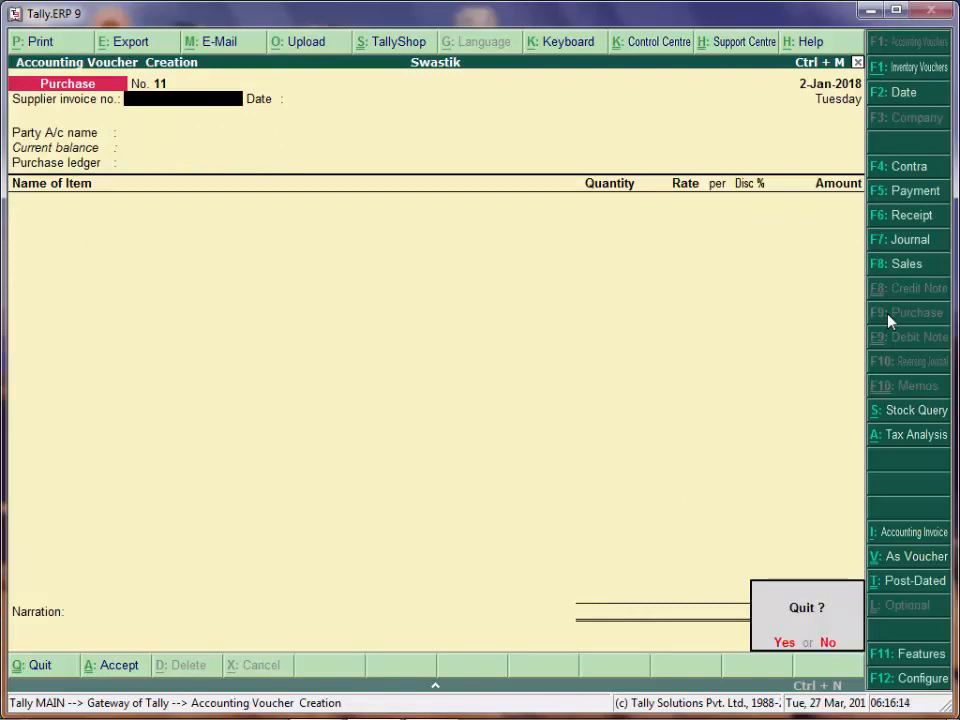
pyautogui.press('Return')
pyautogui.press('Return')
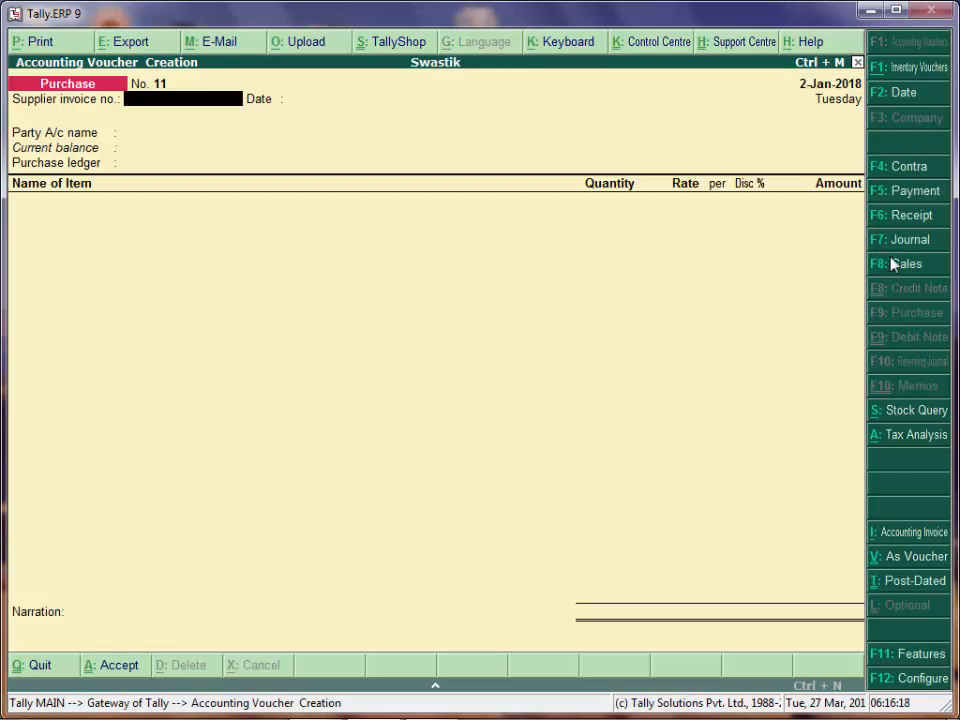
# - Start a receipt voucher and set its account to Sbi Bank Account
pyautogui.click(912, 216)
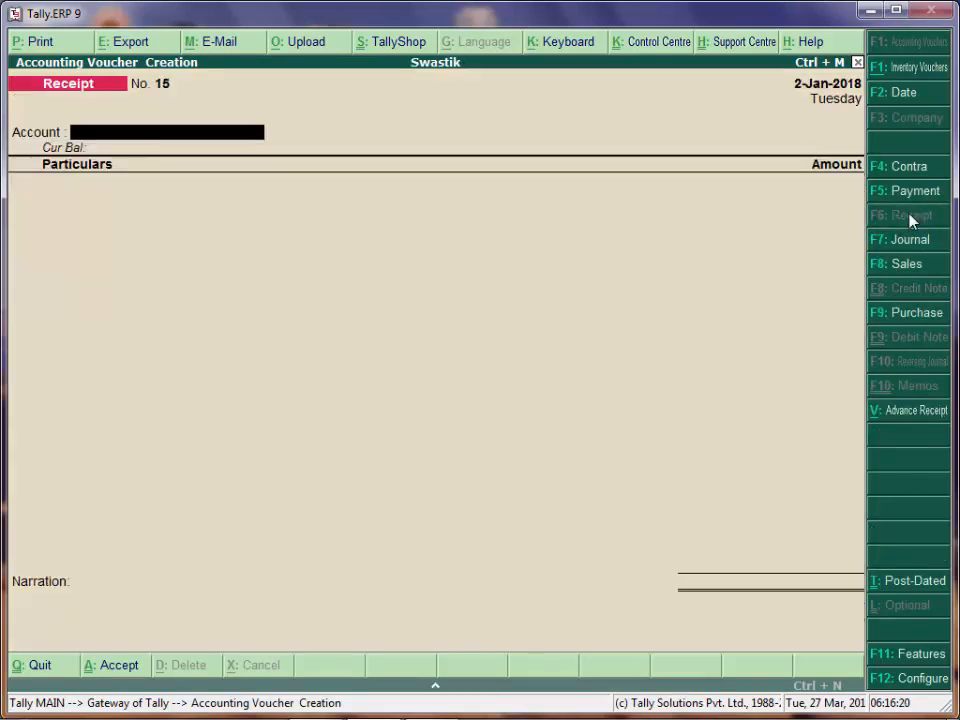
pyautogui.write('S')
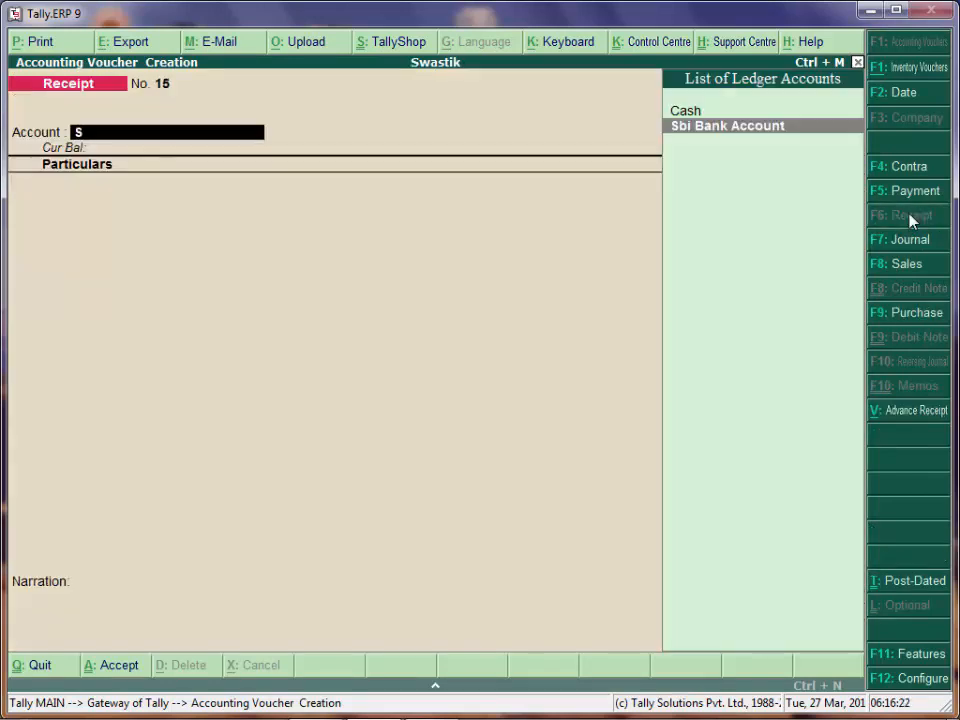
pyautogui.press('Return')
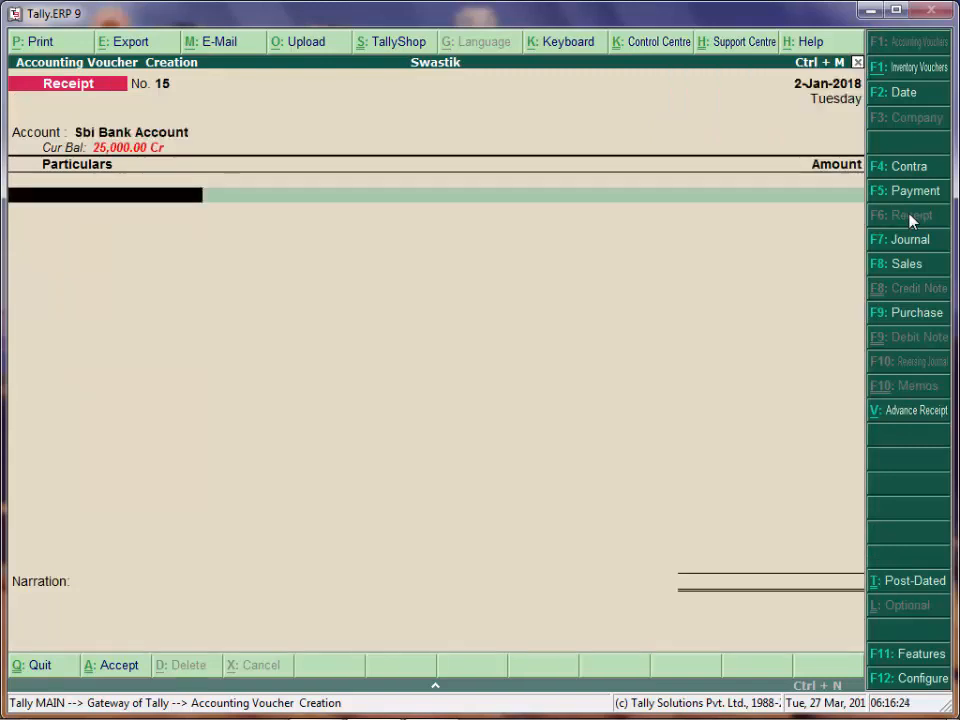
# - Look through the list of ledger accounts for the customer whose payment goes into this receipt voucher
pyautogui.write('S')
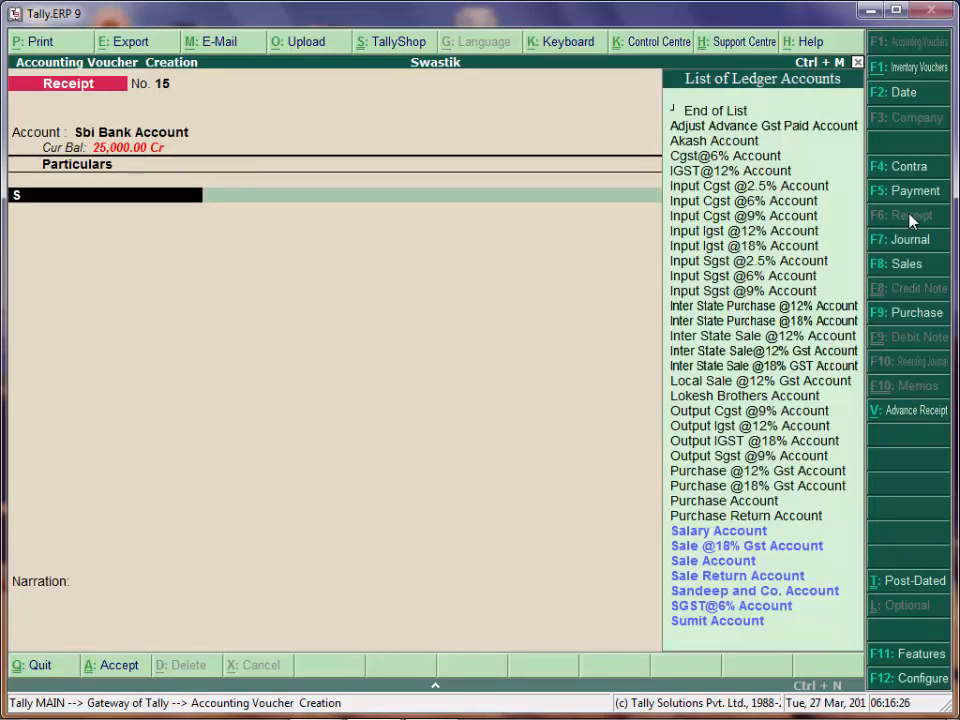
pyautogui.press('Down')
pyautogui.press('Down')
pyautogui.press('Down')
pyautogui.press('Down')
pyautogui.press('Down')
pyautogui.press('Down')
pyautogui.press('Down')
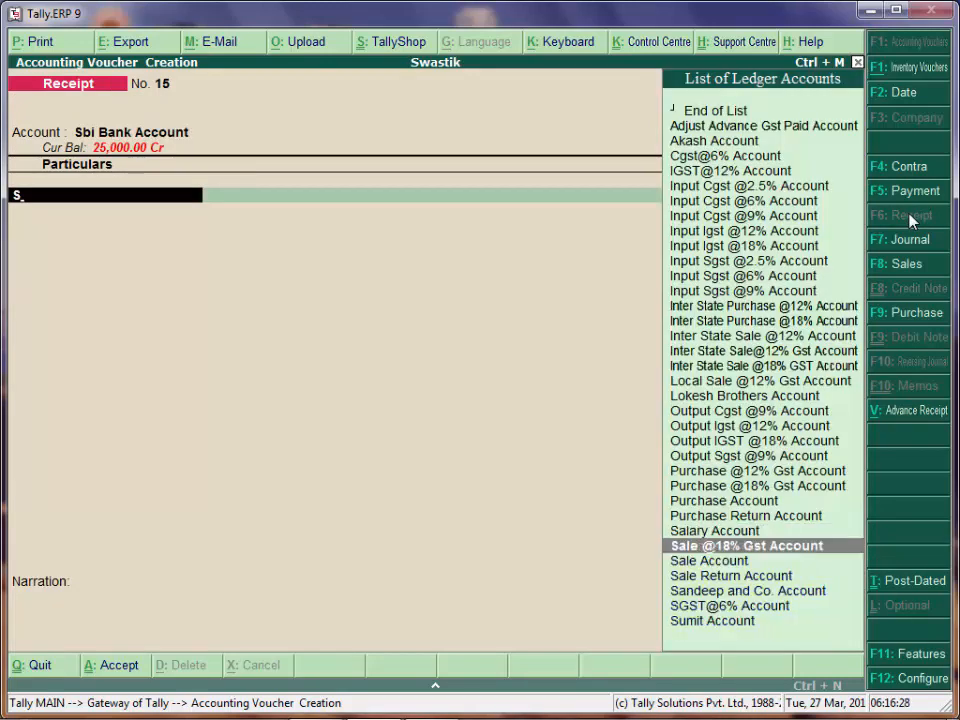
pyautogui.press('BackSpace')
pyautogui.press('Down')
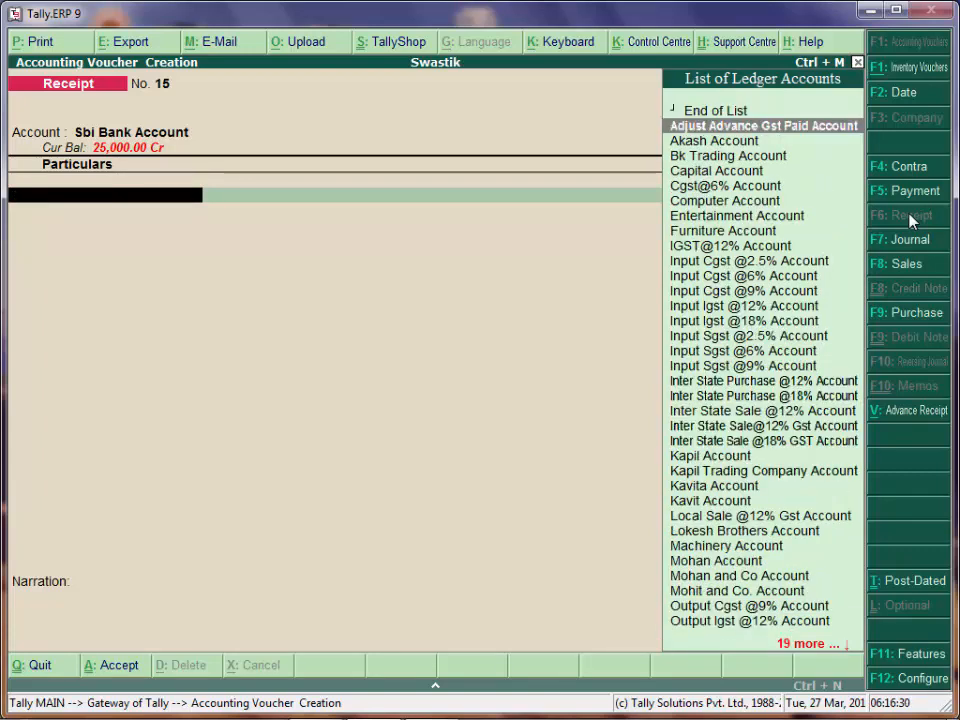
pyautogui.press('Down')
pyautogui.press('Down')
pyautogui.press('Down')
pyautogui.press('Down')
pyautogui.press('Down')
pyautogui.press('Down')
pyautogui.press('Down')
pyautogui.press('Down')
pyautogui.press('Down')
pyautogui.press('Down')
pyautogui.press('Down')
pyautogui.press('Down')
pyautogui.press('Down')
pyautogui.press('Down')
pyautogui.press('Down')
pyautogui.press('Down')
pyautogui.press('Down')
pyautogui.press('Down')
pyautogui.press('Down')
pyautogui.press('Down')
pyautogui.press('Down')
pyautogui.press('Down')
pyautogui.press('Down')
pyautogui.press('Down')
pyautogui.press('Down')
pyautogui.press('Down')
pyautogui.press('Down')
pyautogui.press('Down')
pyautogui.press('Down')
pyautogui.press('Down')
pyautogui.press('Down')
pyautogui.press('Down')
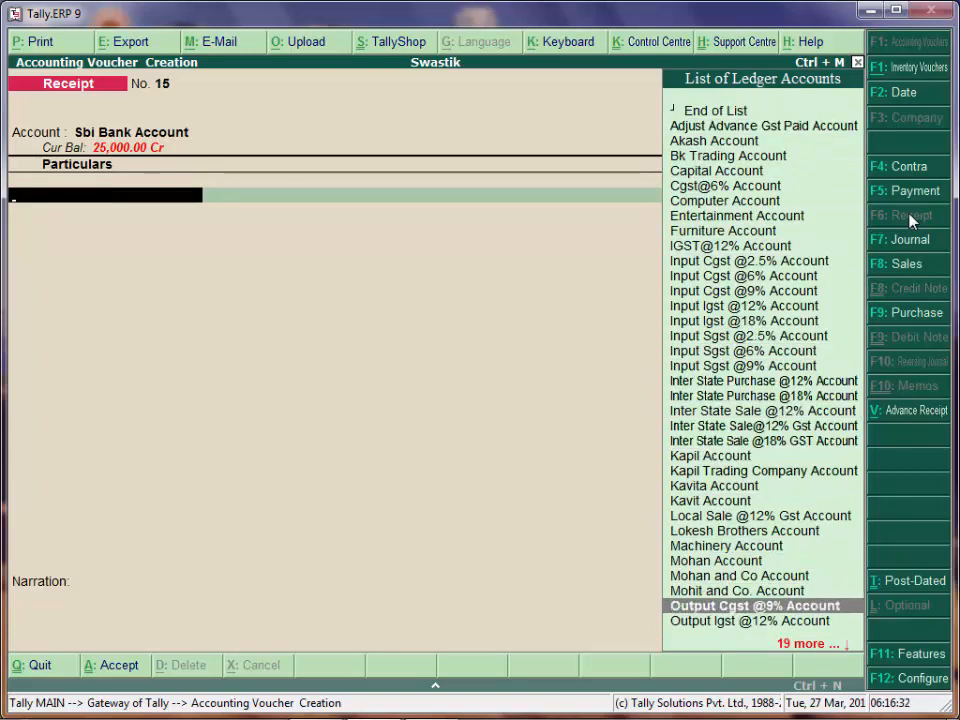
pyautogui.press('Down')
pyautogui.press('Down')
pyautogui.press('Down')
pyautogui.press('Down')
pyautogui.press('Down')
pyautogui.press('Down')
pyautogui.press('Down')
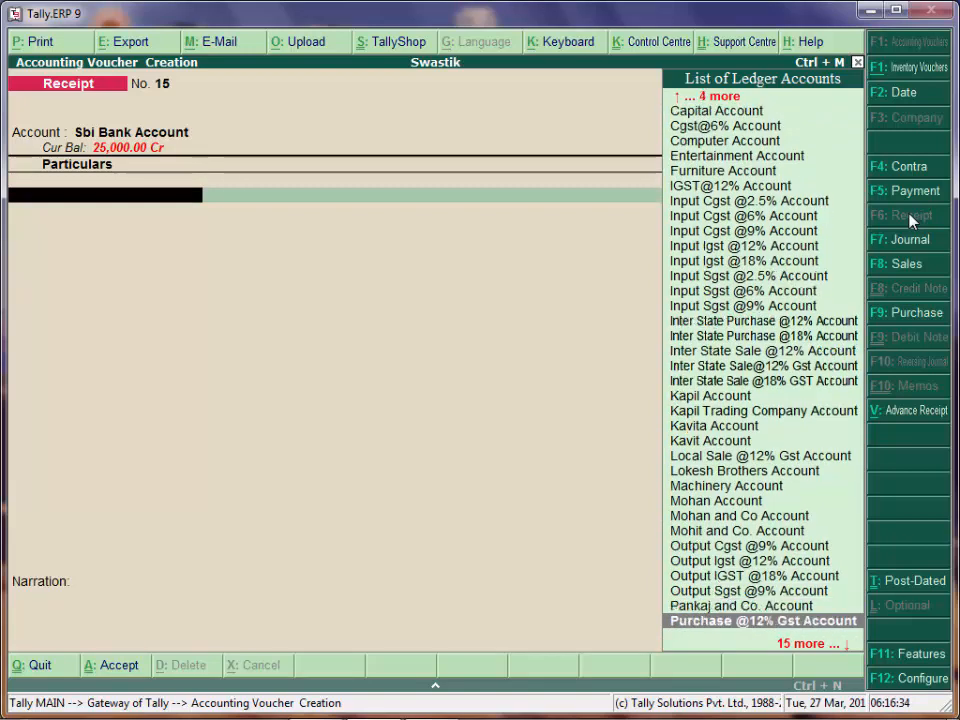
pyautogui.press('Down')
pyautogui.press('Down')
pyautogui.press('Down')
pyautogui.press('Down')
pyautogui.press('Down')
pyautogui.press('Down')
pyautogui.press('Down')
pyautogui.press('Down')
pyautogui.press('Down')
pyautogui.press('Down')
pyautogui.press('Down')
pyautogui.press('Down')
pyautogui.press('Down')
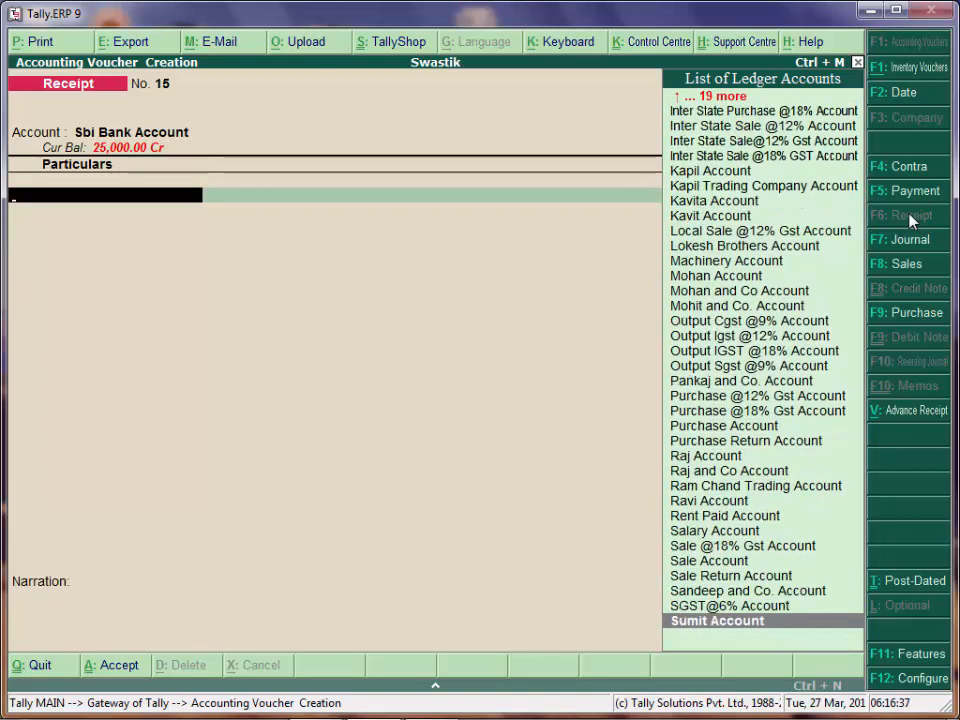
pyautogui.write('La')
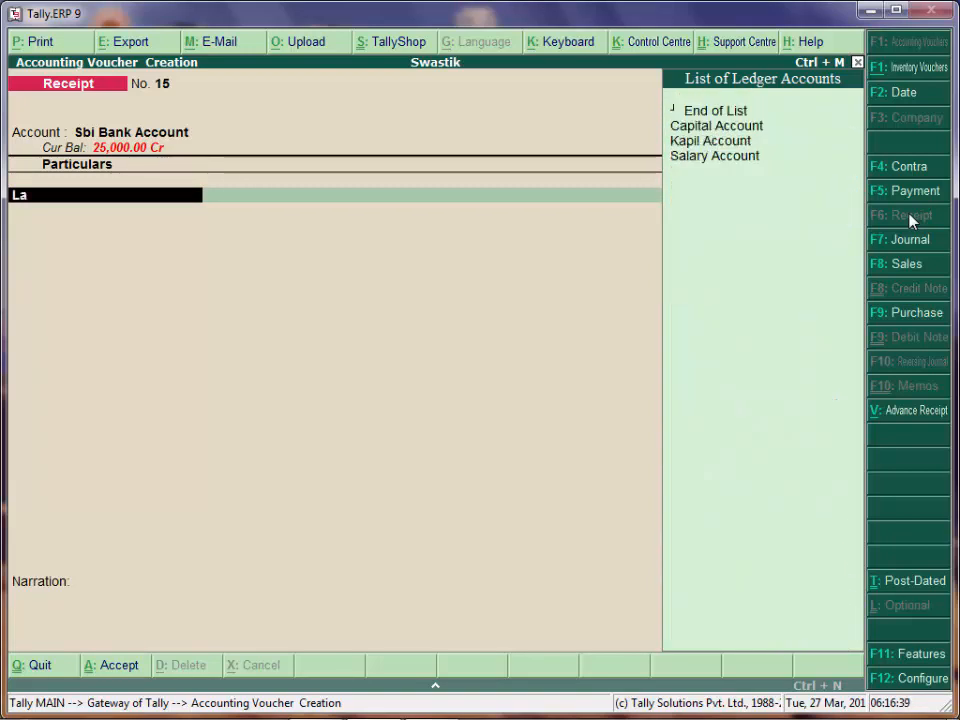
pyautogui.press('BackSpace')
pyautogui.press('BackSpace')
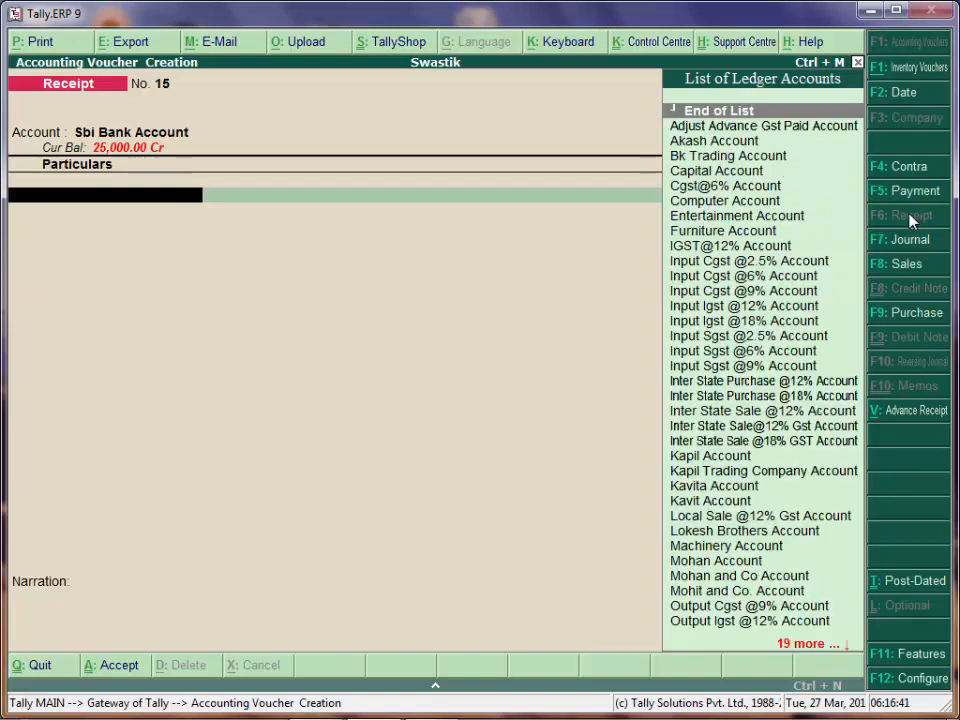
# - Credit Kapil Trading Company Account with 30,000 in the receipt and allocate it as Agst Ref to pending bill 2050
pyautogui.write('K')
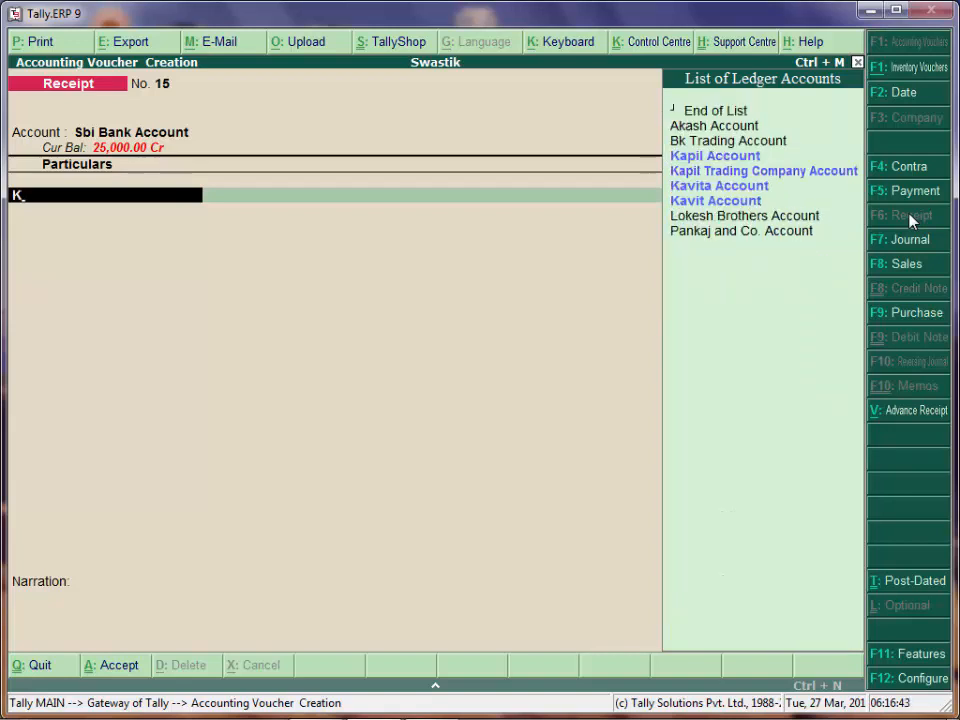
pyautogui.press('Down')
pyautogui.press('Down')
pyautogui.press('Return')
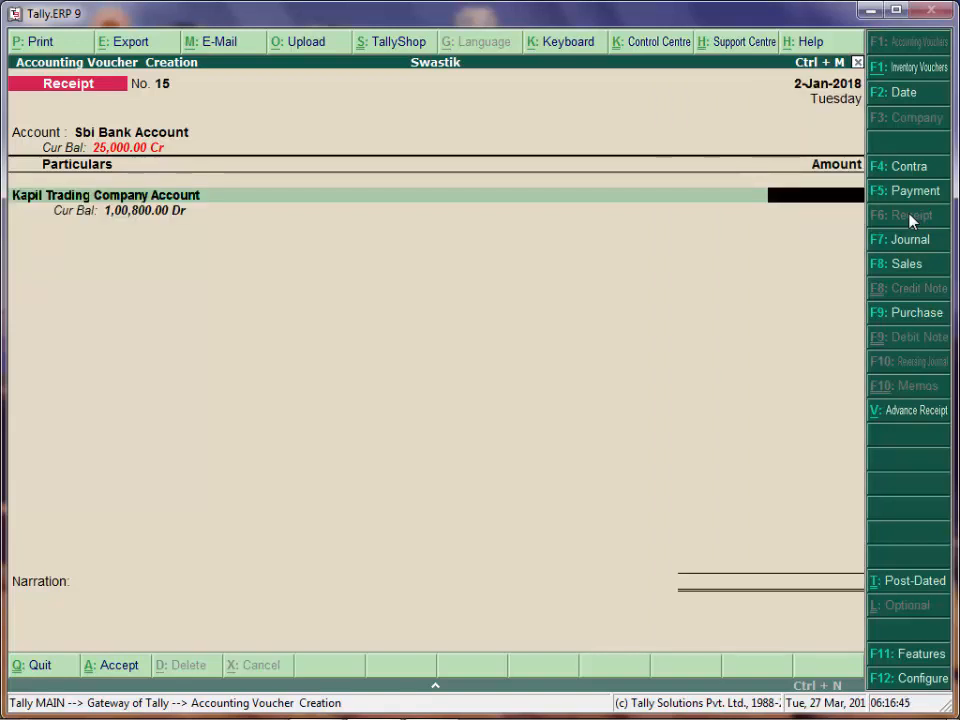
pyautogui.write('30000')
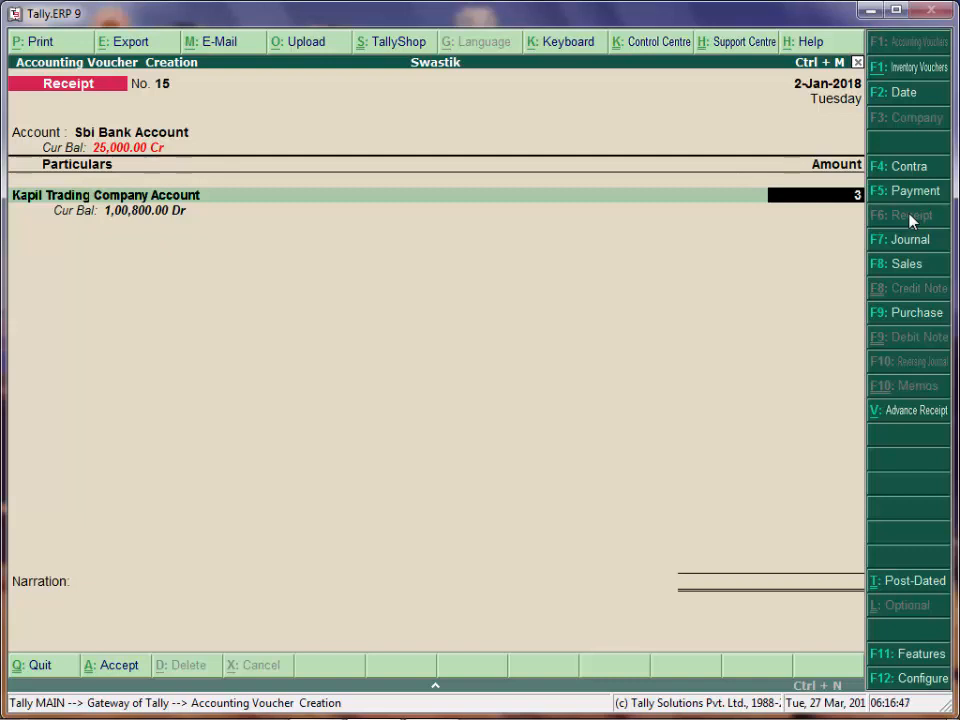
pyautogui.press('Return')
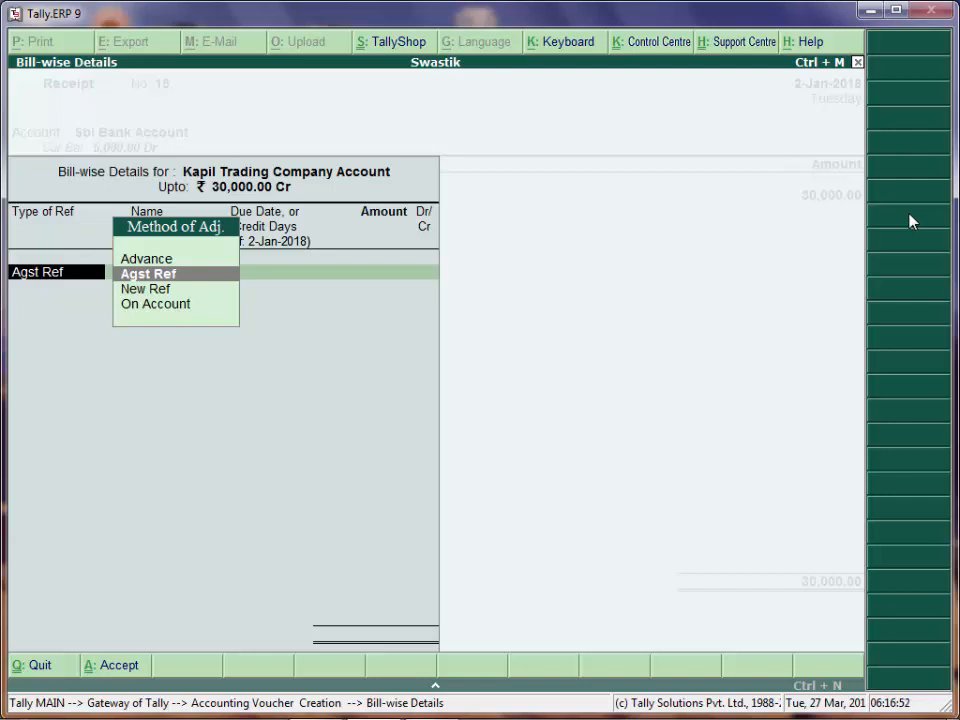
pyautogui.press('Return')
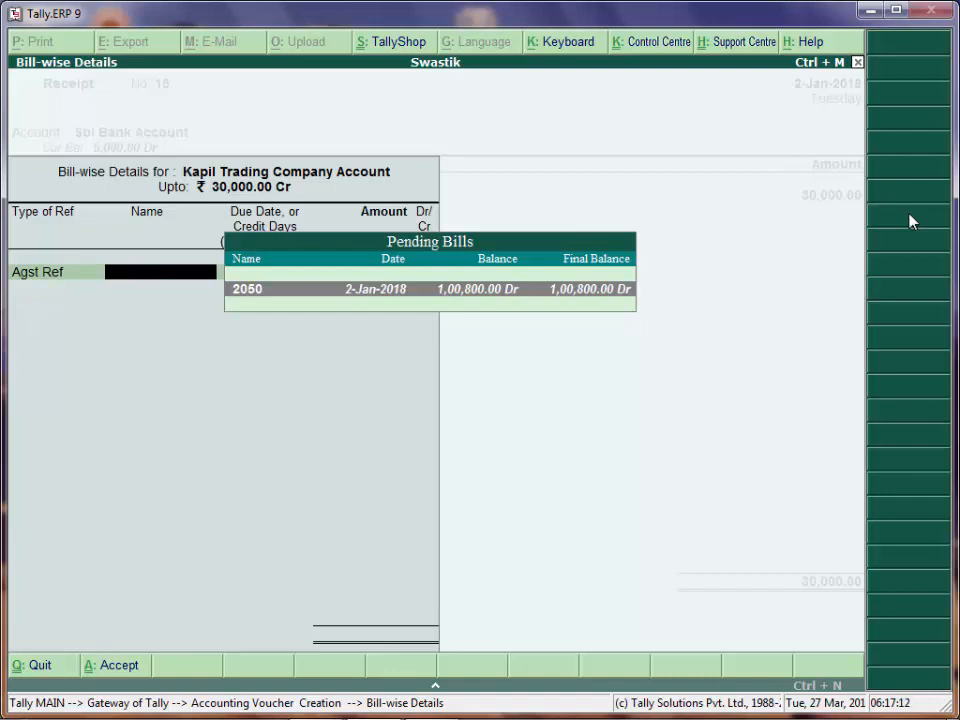
pyautogui.press('Return')
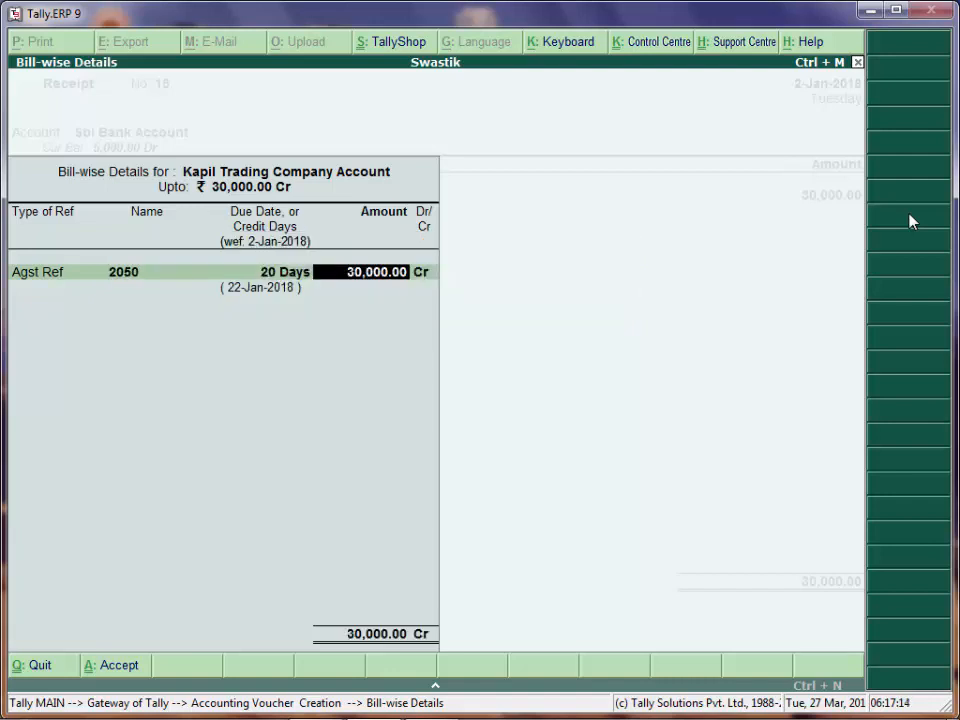
# - Step back through the receipt's bill-wise line and re-select Agst Ref with bill 2050
pyautogui.press('BackSpace')
pyautogui.press('BackSpace')
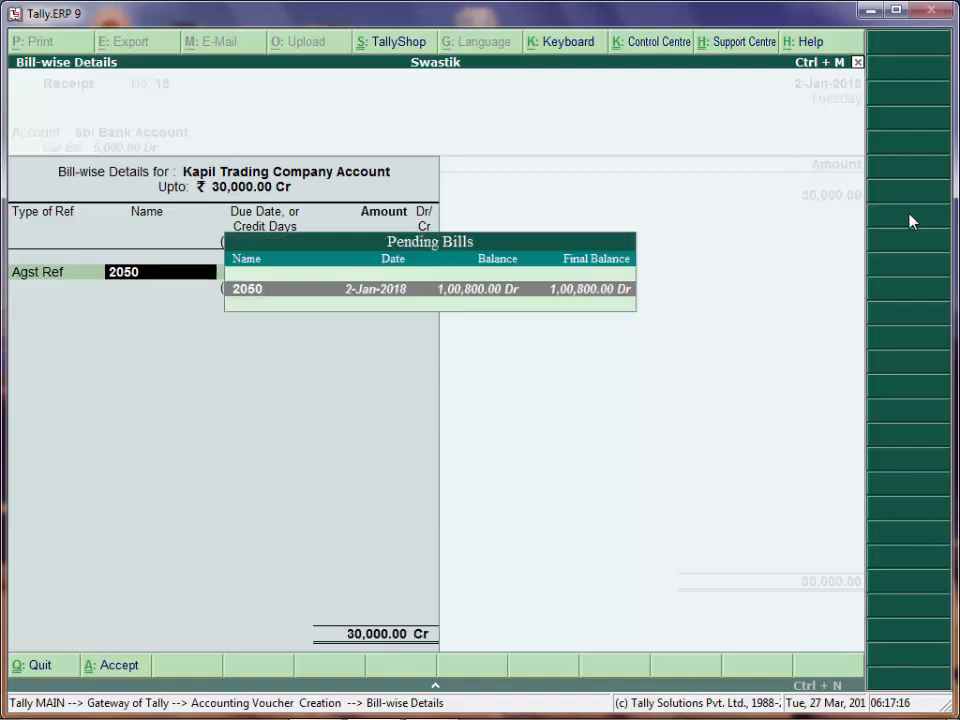
pyautogui.press('Return')
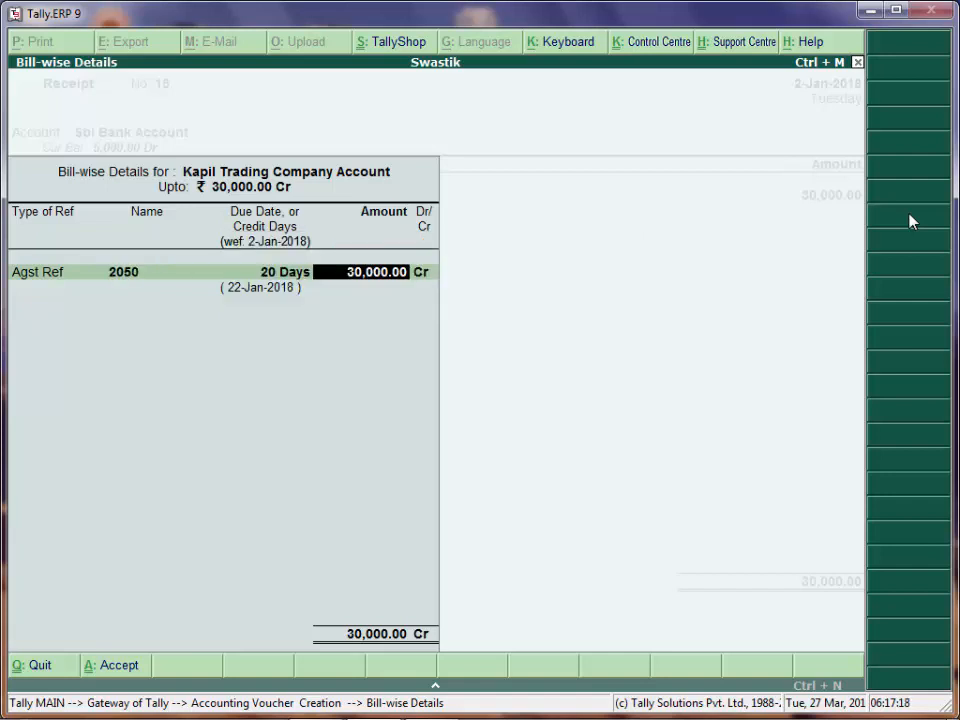
pyautogui.press('Return')
pyautogui.press('BackSpace')
pyautogui.press('BackSpace')
pyautogui.press('BackSpace')
pyautogui.press('BackSpace')
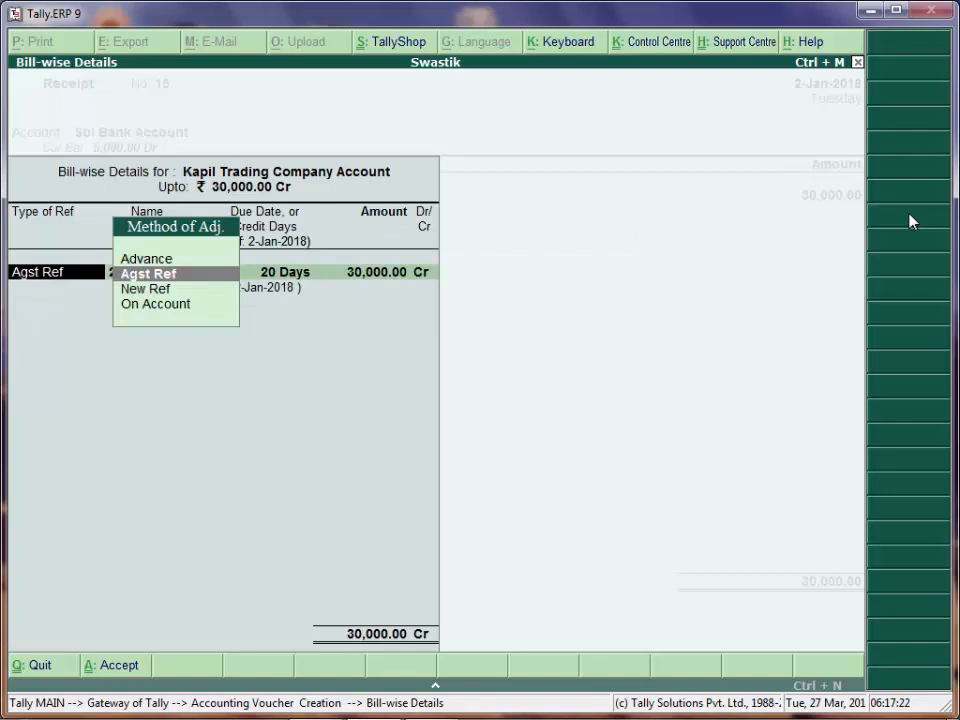
pyautogui.press('Return')
pyautogui.press('Return')
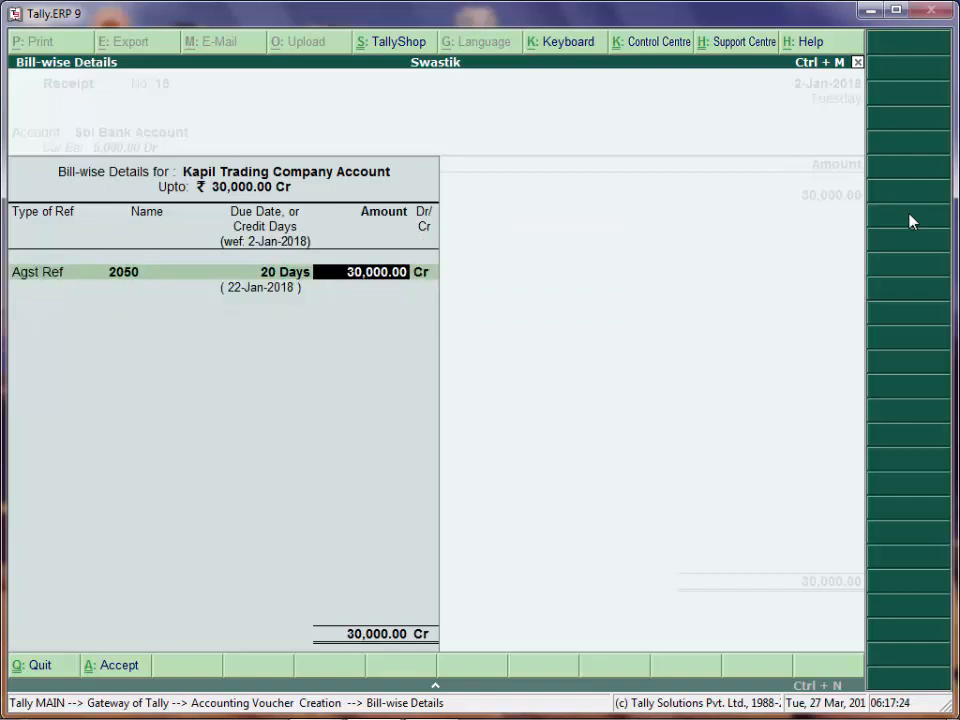
# - Accept the 30,000.00 Cr bill-wise allocation and proceed to the bank allocation for Sbi Bank Account
pyautogui.press('Return')
pyautogui.press('Return')
pyautogui.press('Return')
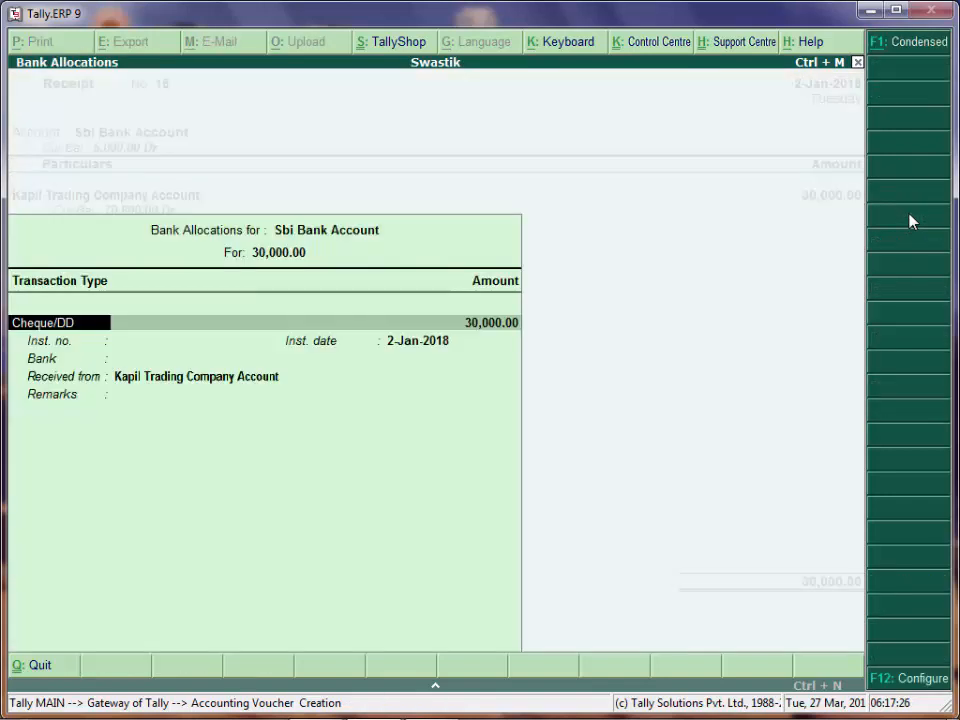
# - Complete the Cheque/DD bank allocation with bank Not Applicable and blank remarks, then save the receipt voucher without a narration
pyautogui.press('Return')
pyautogui.press('Return')
pyautogui.press('Return')
pyautogui.press('Return')
pyautogui.press('Return')
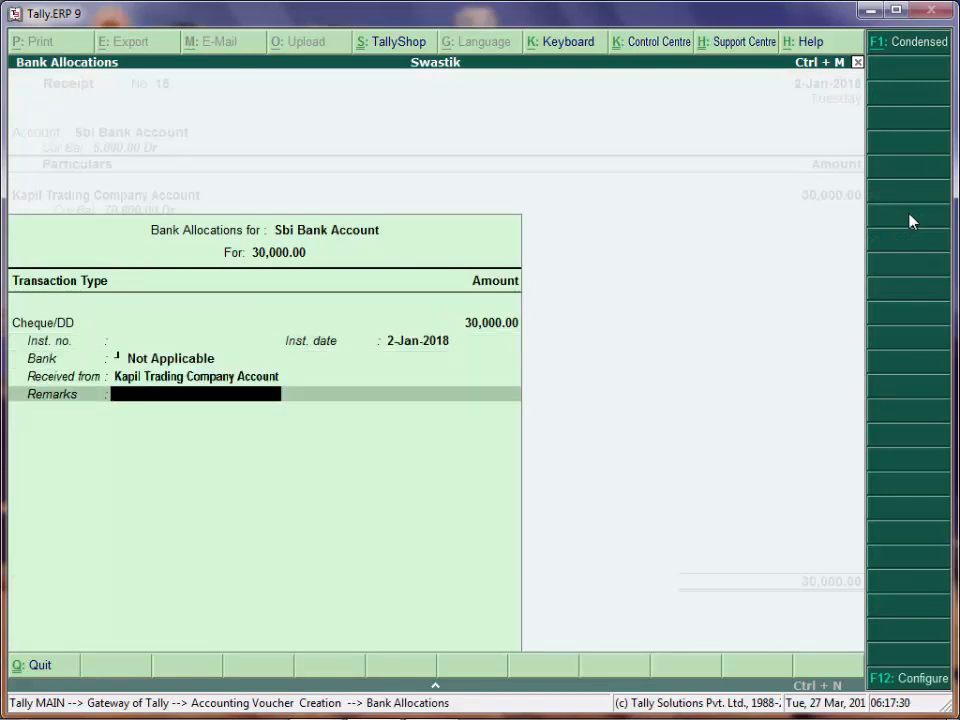
pyautogui.press('Return')
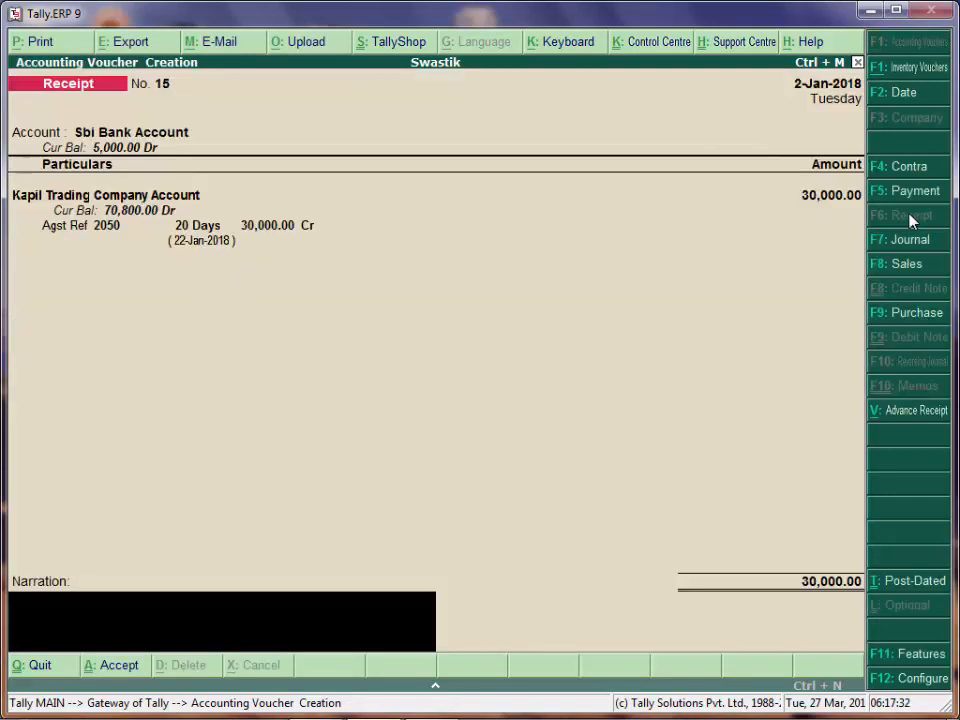
pyautogui.press('Return')
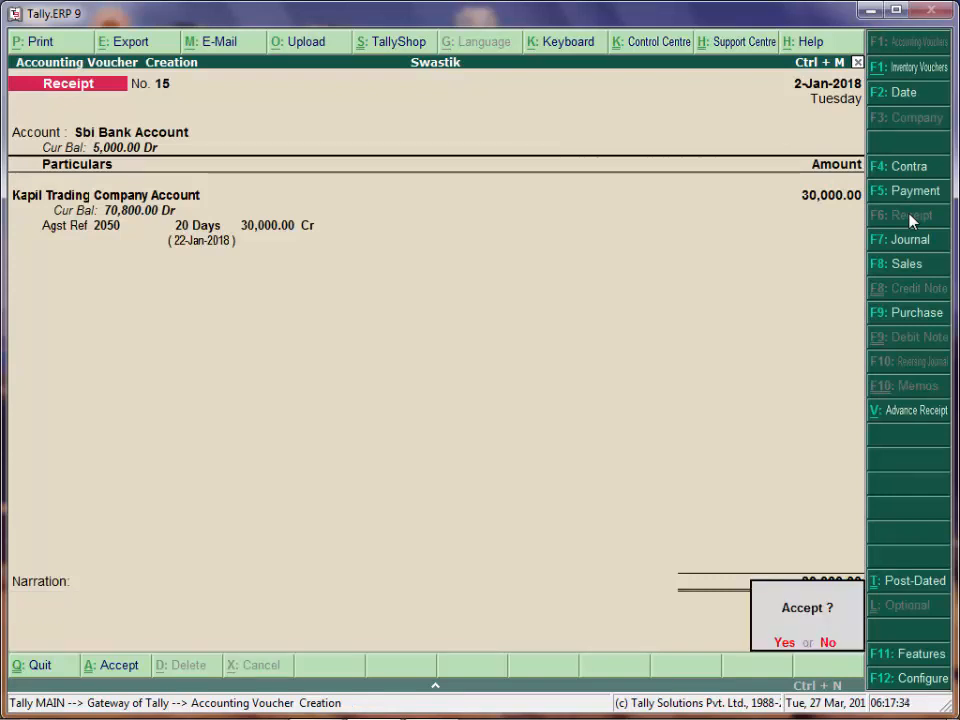
pyautogui.press('Return')
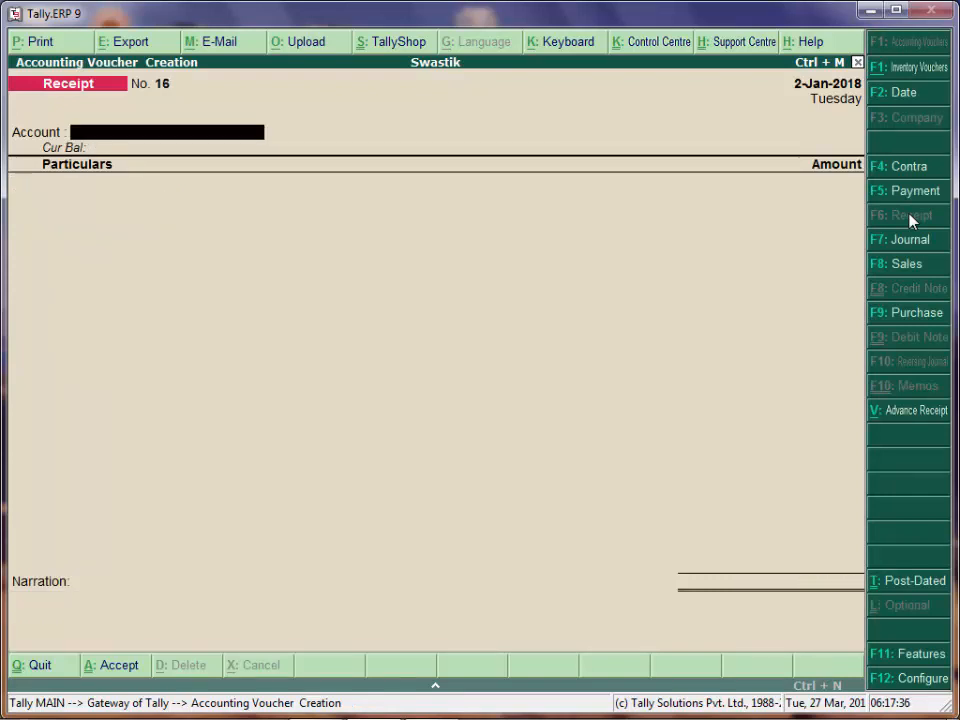
# - Start a payment voucher and set its account to Sbi Bank Account
pyautogui.click(906, 199)
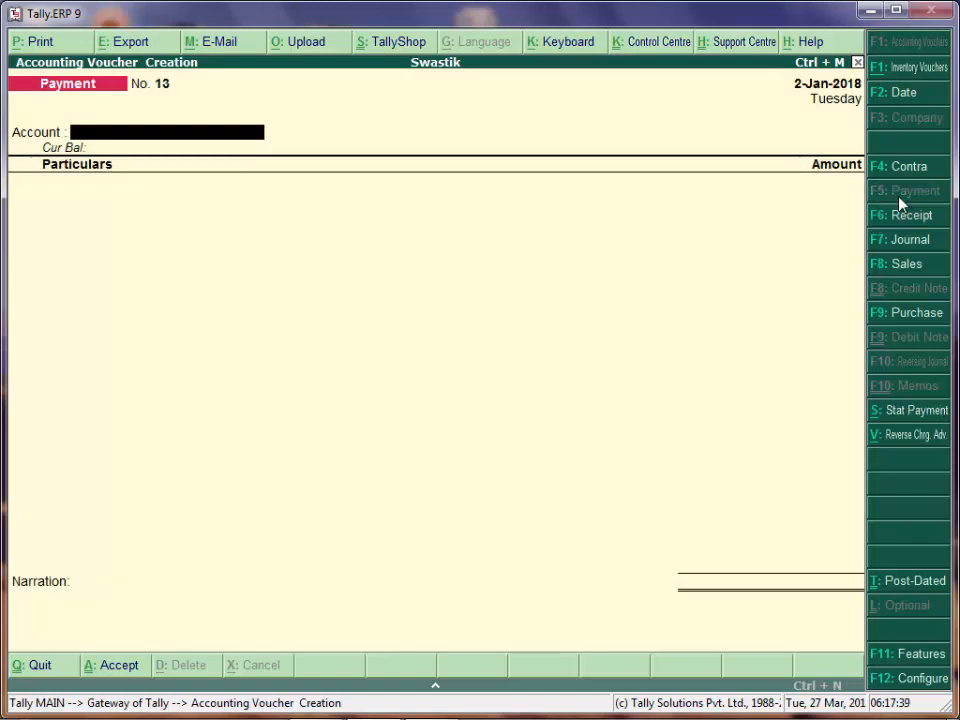
pyautogui.write('S')
pyautogui.press('Return')
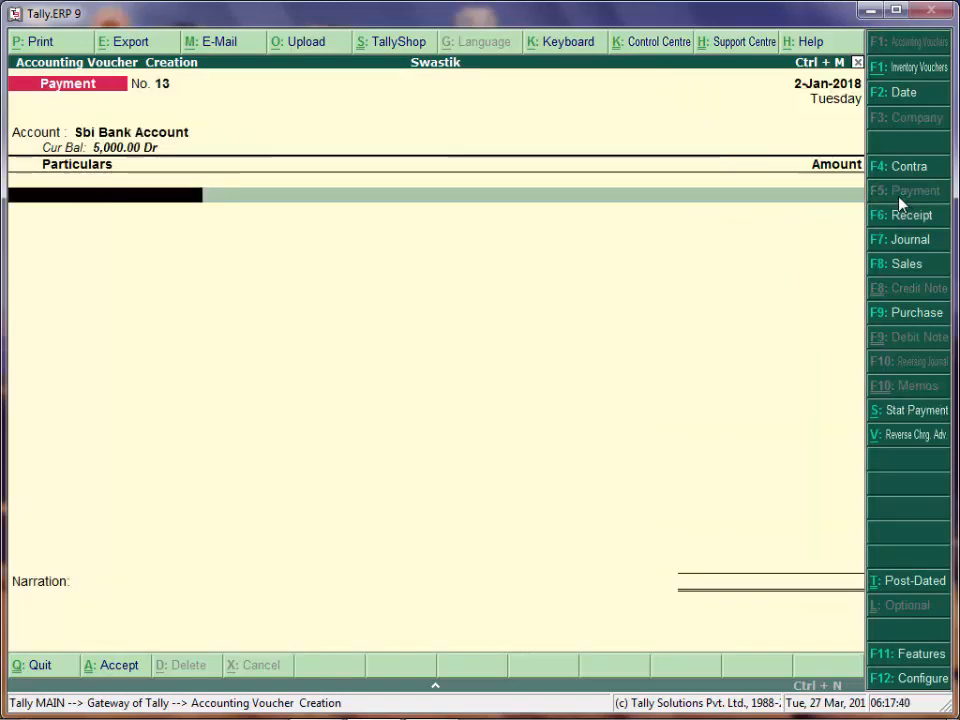
# - Debit Lokesh Brothers Account with 25,000 in the payment voucher
pyautogui.write('S')
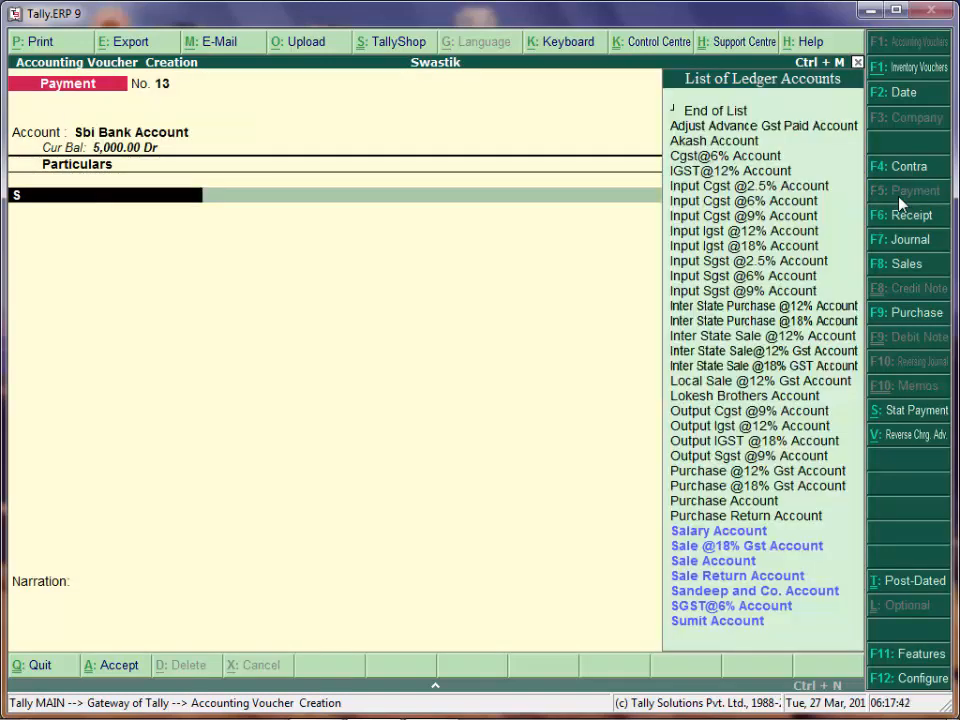
pyautogui.press('Down')
pyautogui.press('Down')
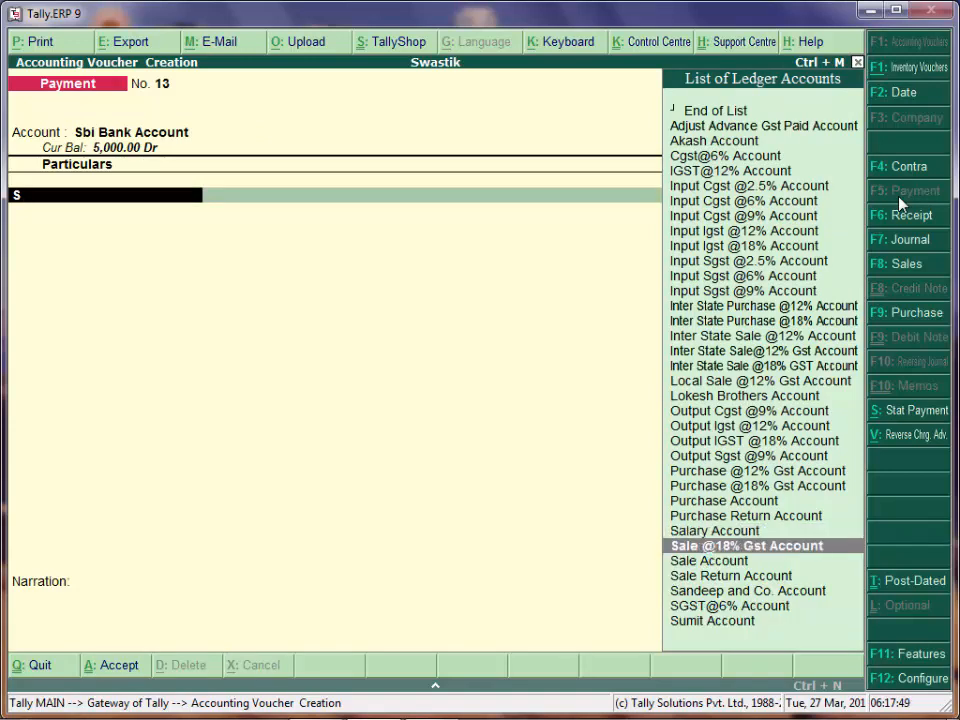
pyautogui.press('Up')
pyautogui.press('Up')
pyautogui.press('Up')
pyautogui.press('Up')
pyautogui.press('Up')
pyautogui.press('Up')
pyautogui.press('Up')
pyautogui.press('Up')
pyautogui.press('Up')
pyautogui.press('Up')
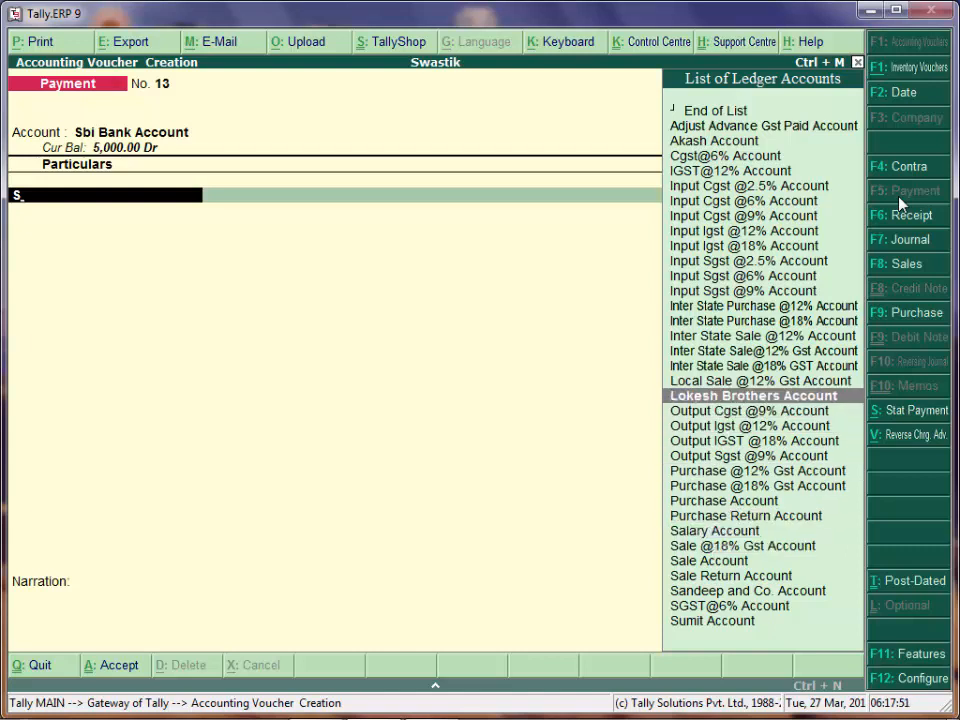
pyautogui.press('Return')
pyautogui.write('2')
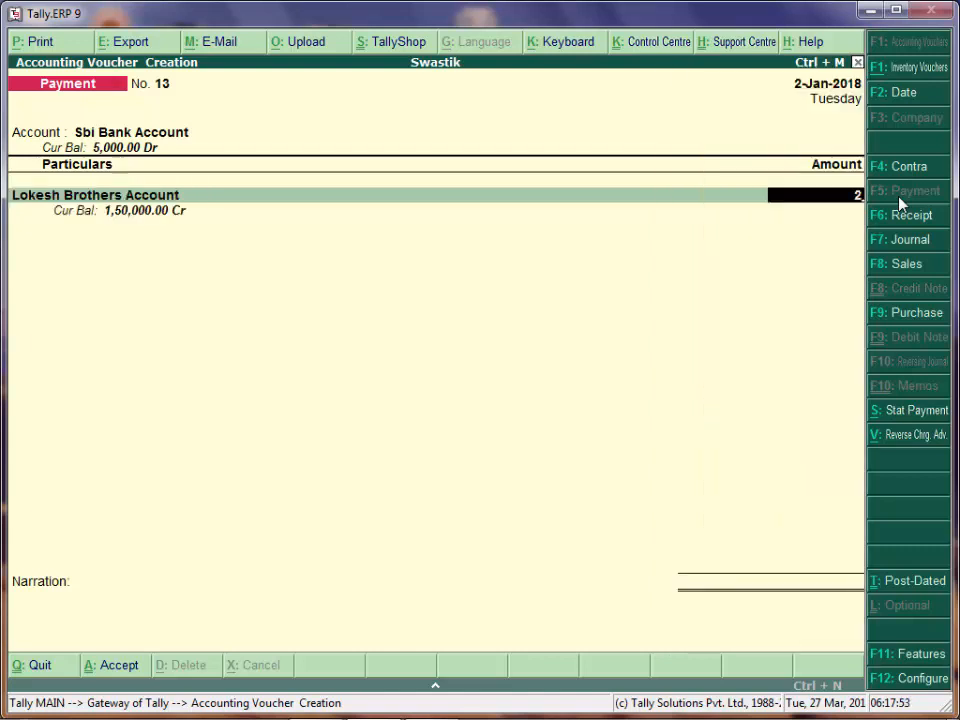
pyautogui.write('5,000')
pyautogui.press('Return')
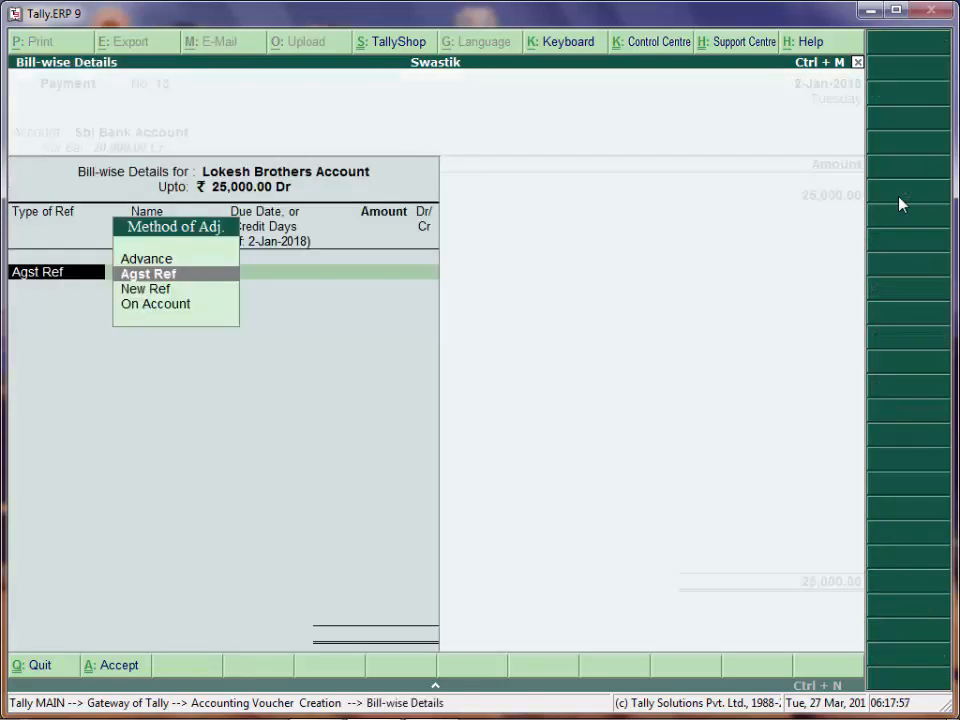
# - Allocate the 25,000 payment as Agst Ref to pending bill 6700 and accept the bill-wise details
pyautogui.press('Return')
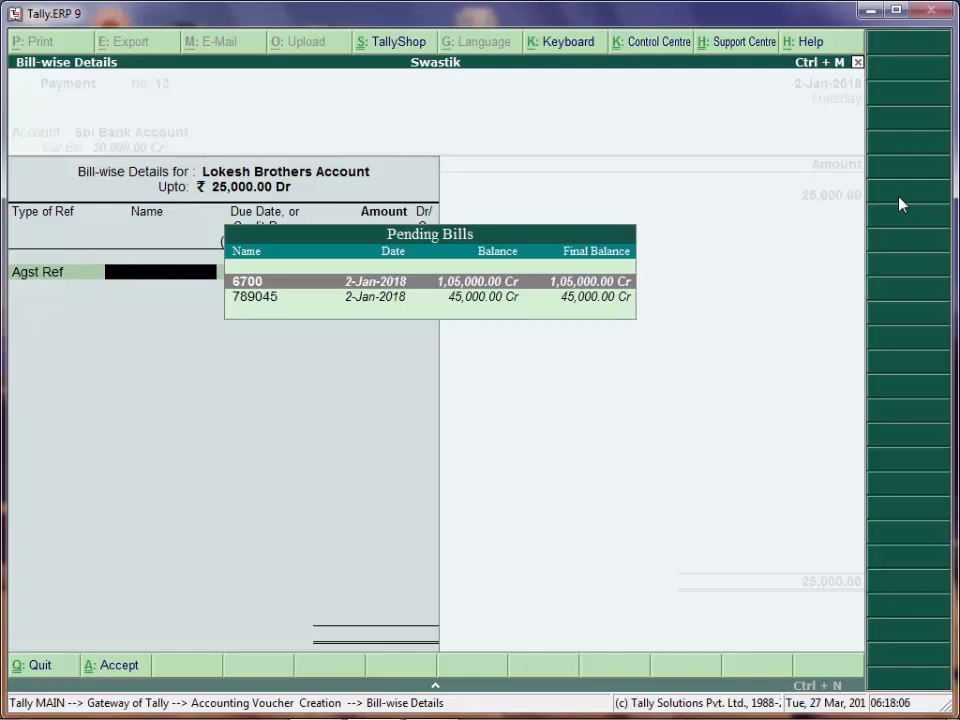
pyautogui.press('Return')
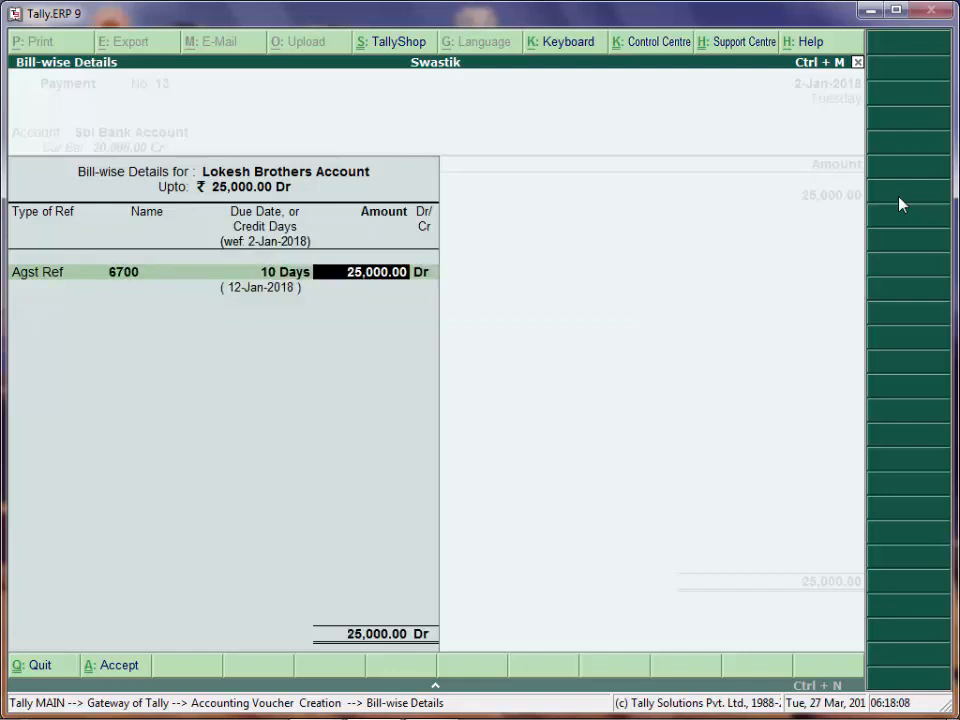
pyautogui.press('Return')
pyautogui.press('Return')
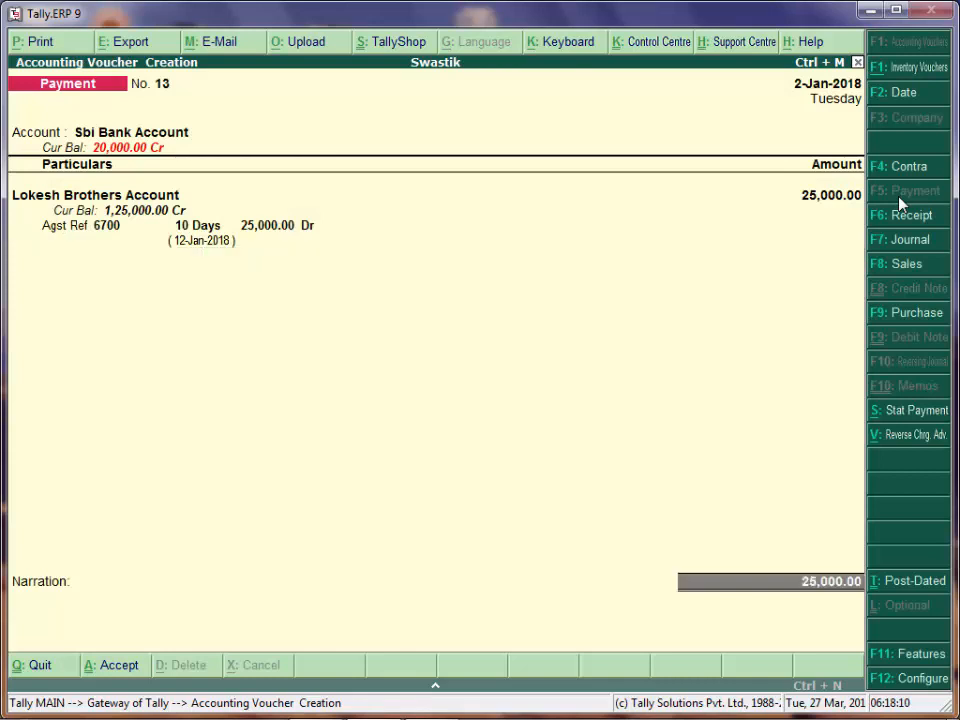
# - Complete the Cheque bank allocation with cheque range Not Applicable and A/c Payee crossing, then save the payment voucher without a narration
pyautogui.press('Return')
pyautogui.press('Return')
pyautogui.press('Return')
pyautogui.press('Return')
pyautogui.press('Return')
pyautogui.press('Return')
pyautogui.press('Return')
pyautogui.press('Return')
pyautogui.press('Return')
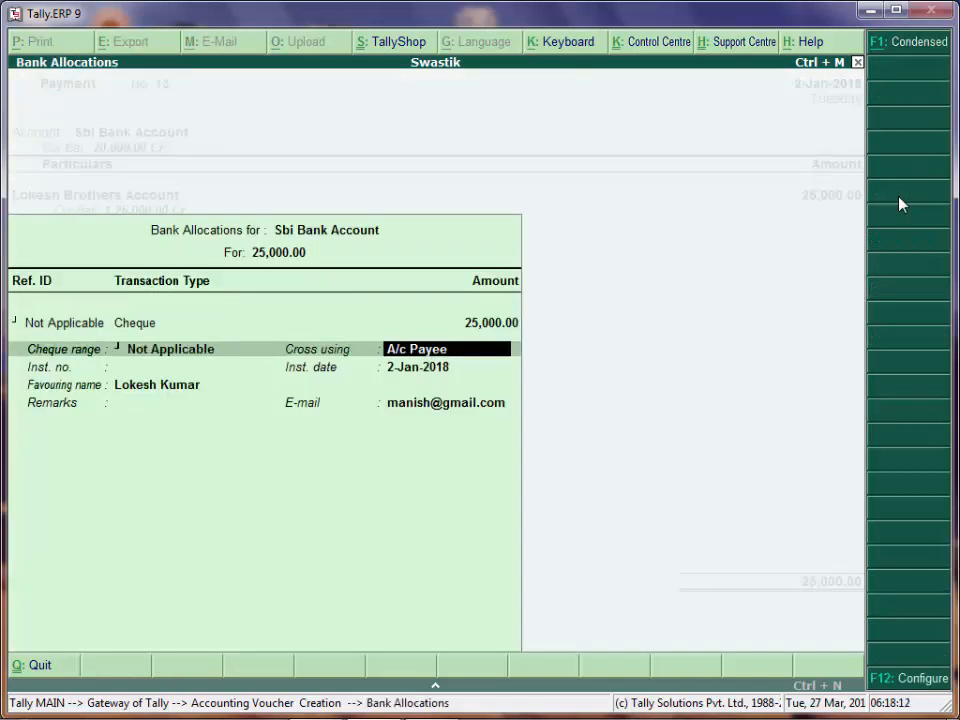
pyautogui.press('Return')
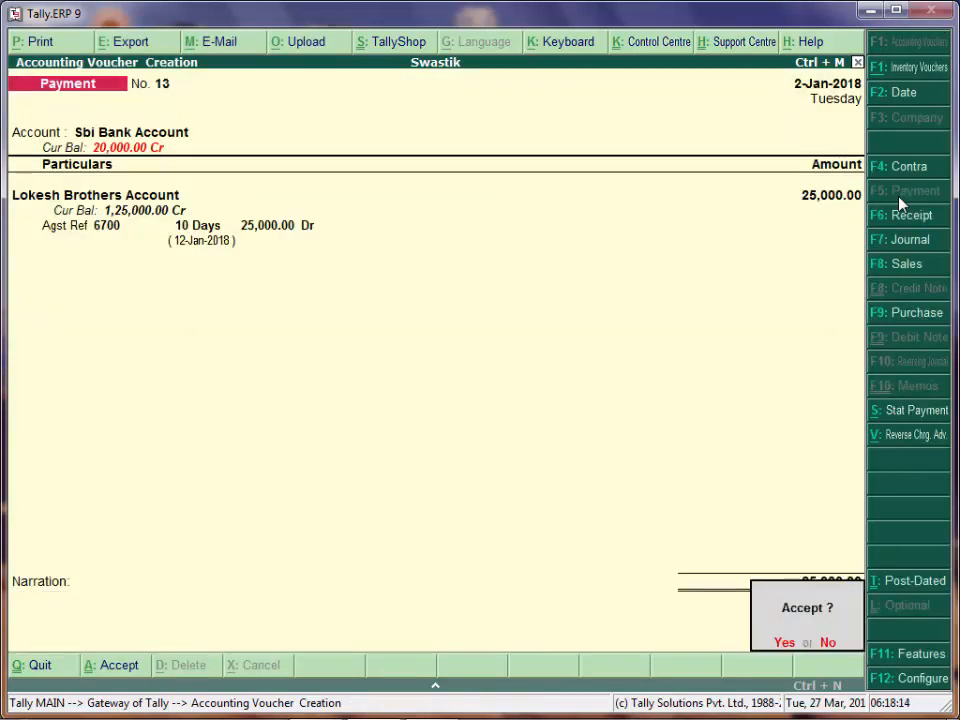
pyautogui.press('Return')
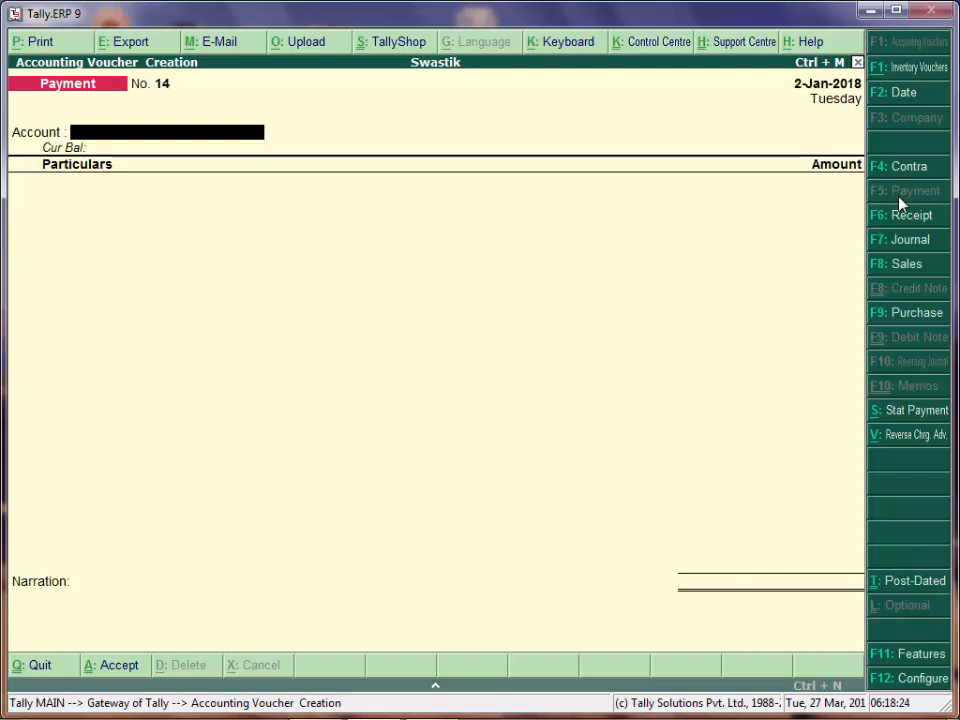
pyautogui.press('Escape')
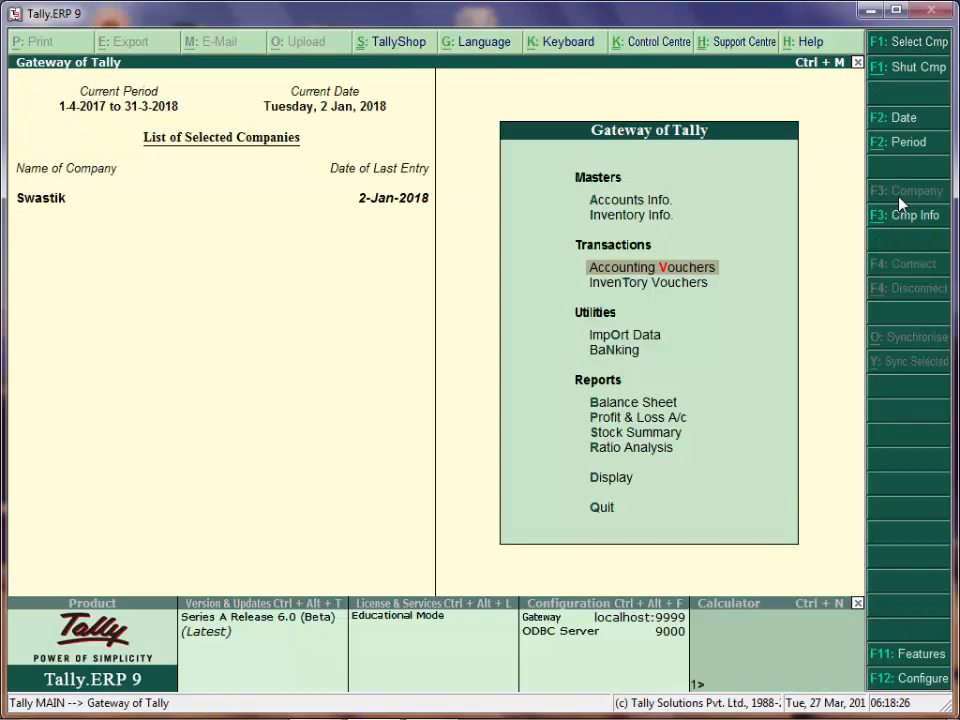
pyautogui.press('Return')
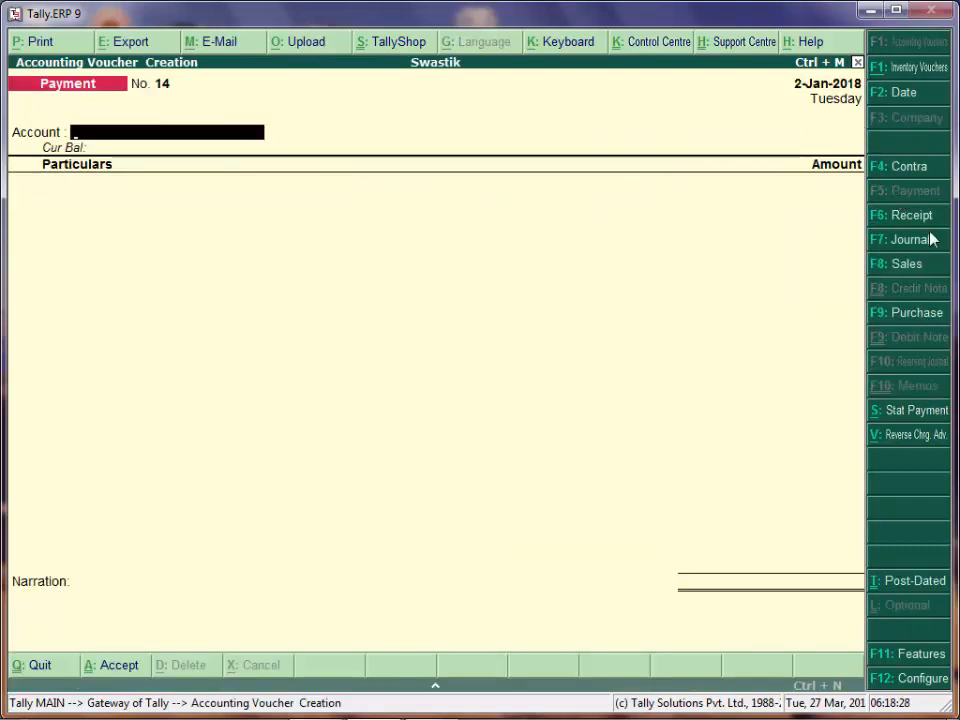
pyautogui.click(928, 250)
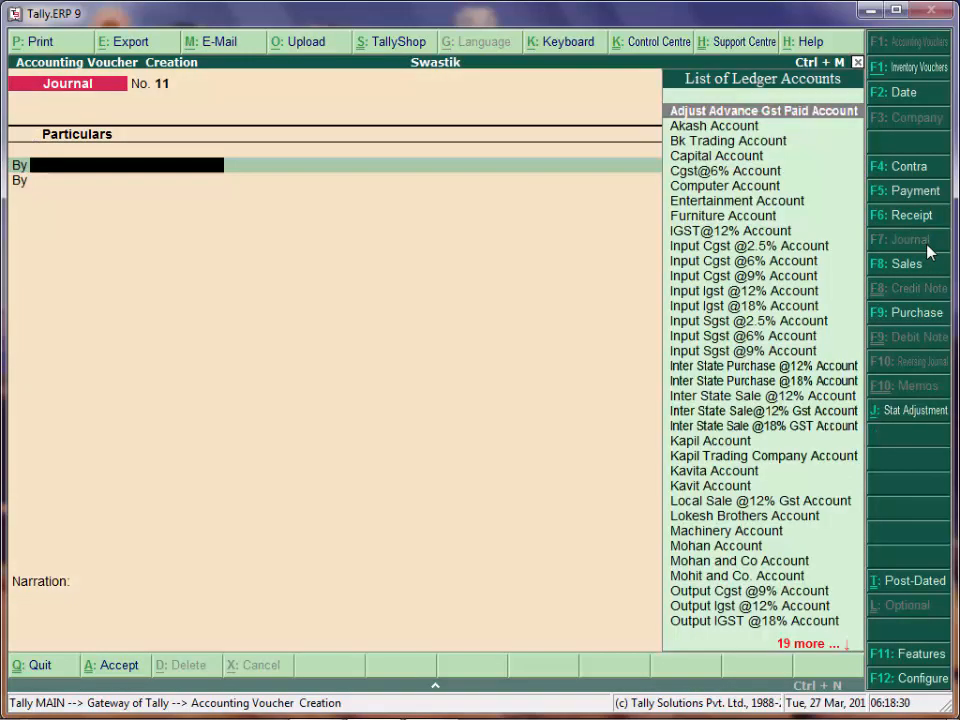
pyautogui.write('Sa')
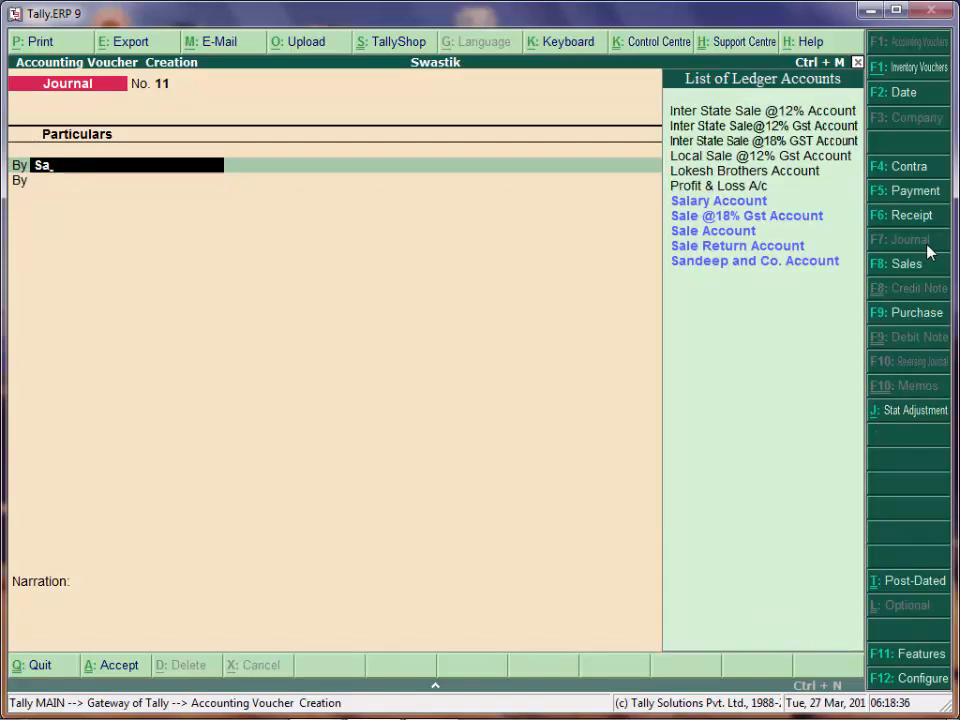
pyautogui.press('BackSpace')
pyautogui.press('BackSpace')
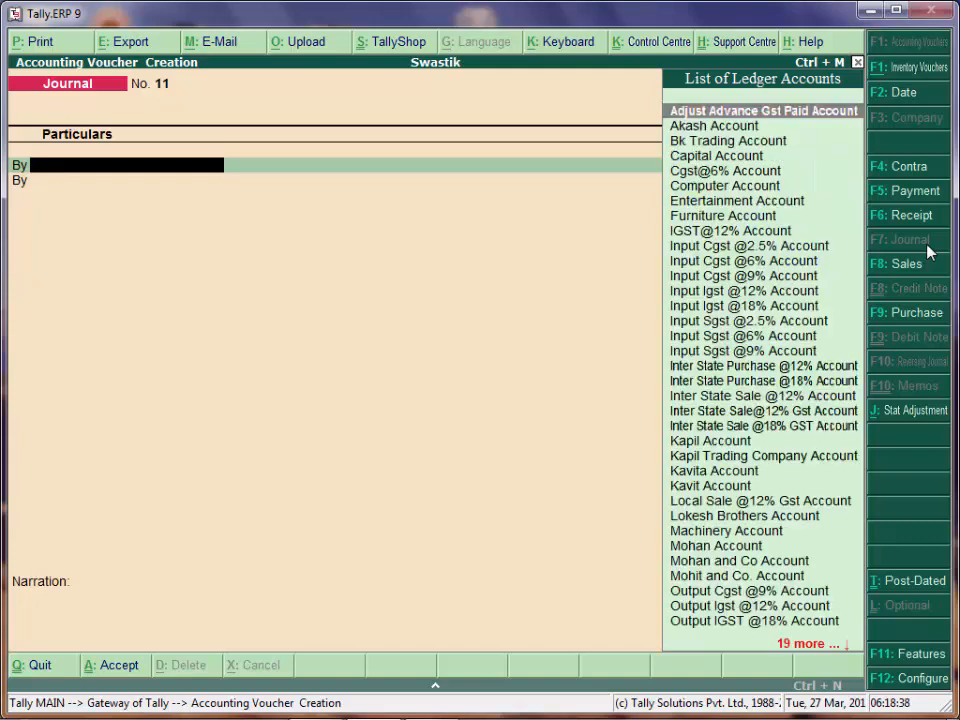
pyautogui.press('Escape')
pyautogui.press('n')
pyautogui.press('Escape')
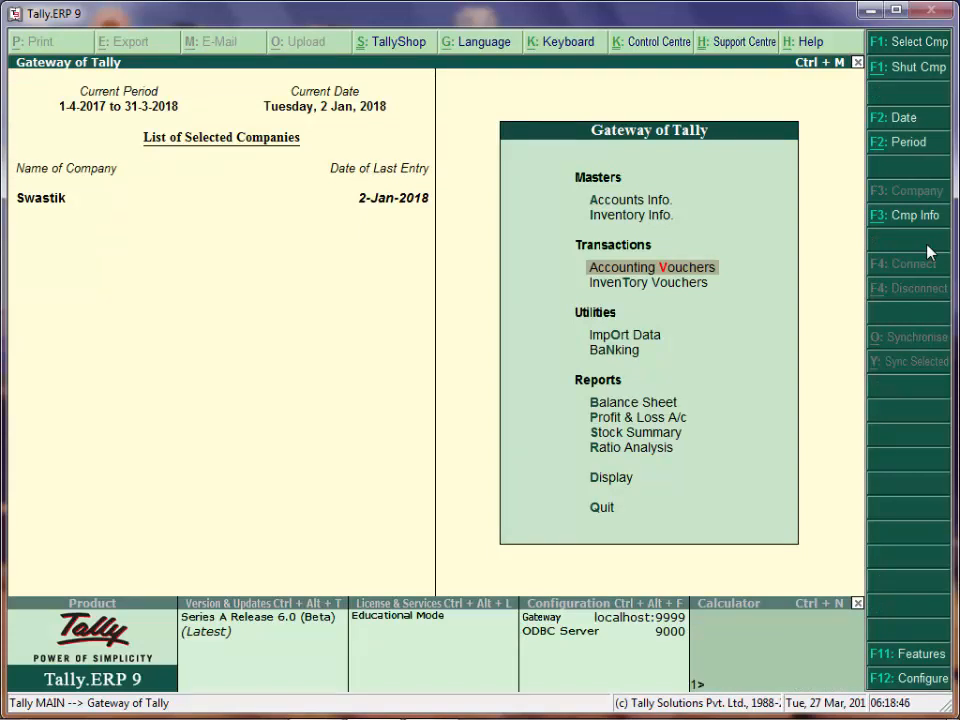
pyautogui.press('Down')
pyautogui.press('Down')
pyautogui.press('Down')
pyautogui.press('Down')
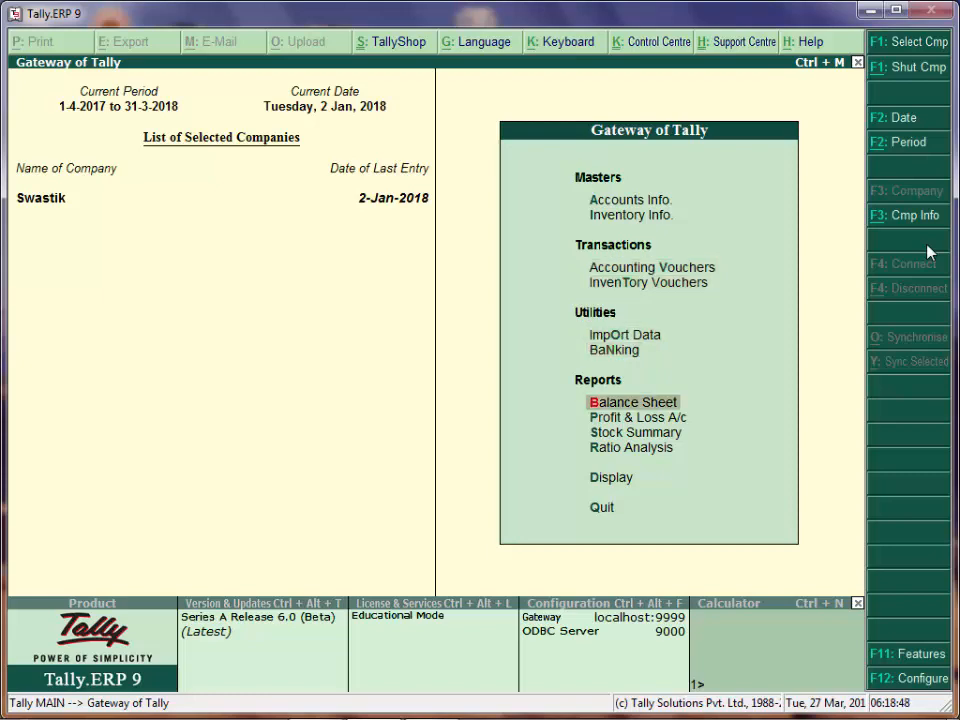
pyautogui.press('Up')
pyautogui.press('Up')
pyautogui.press('Up')
pyautogui.press('Up')
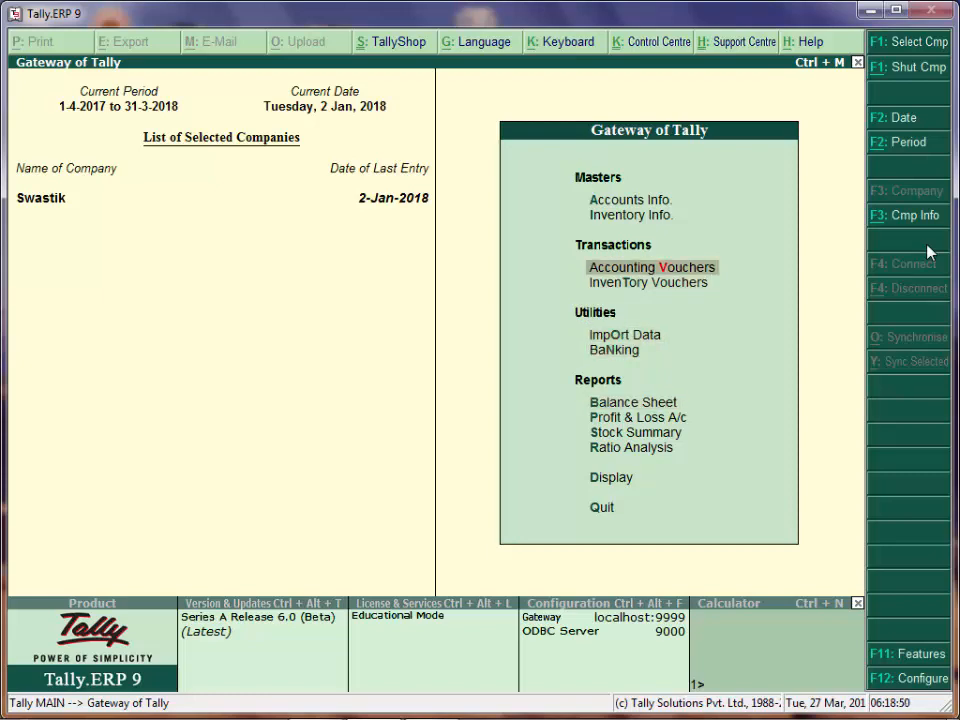
# - Start a receipt voucher and set its account to Sbi Bank Account
pyautogui.press('Return')
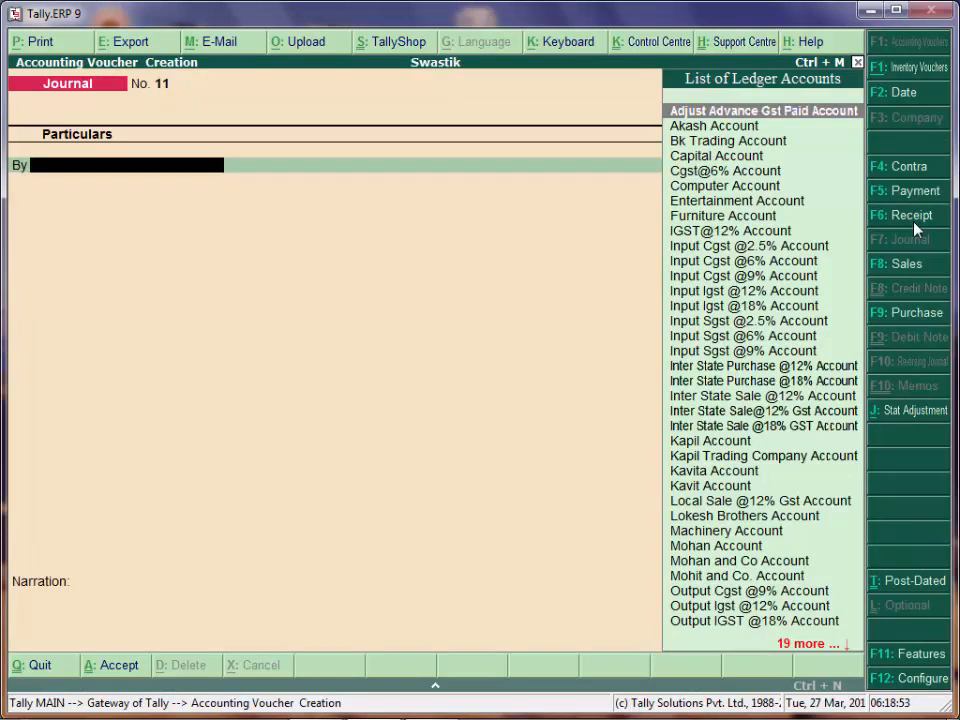
pyautogui.click(916, 227)
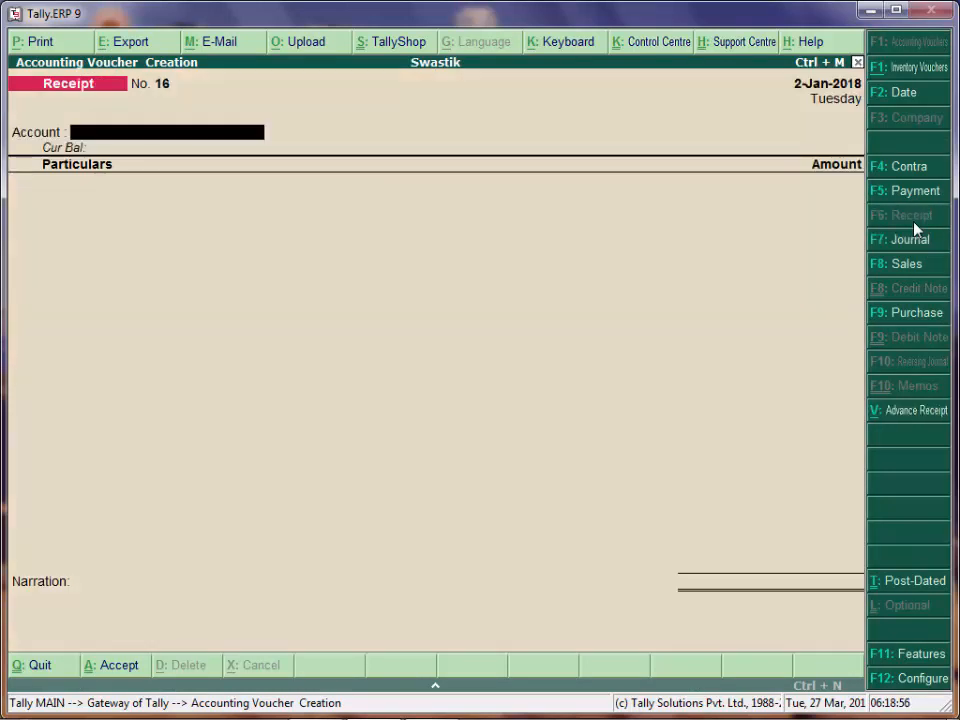
pyautogui.write('S')
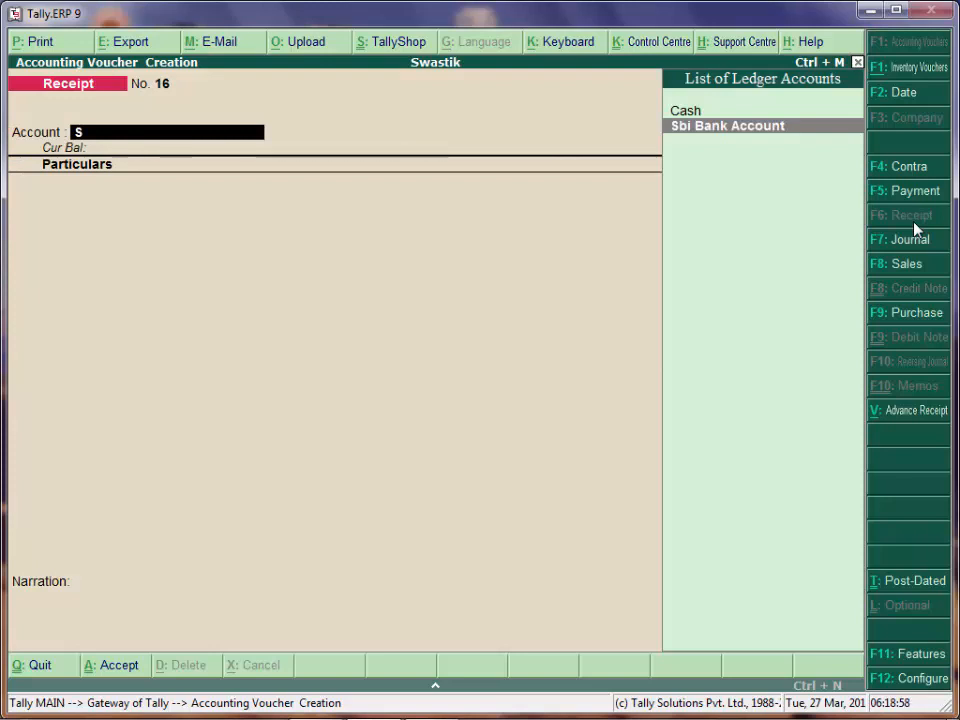
pyautogui.press('Return')
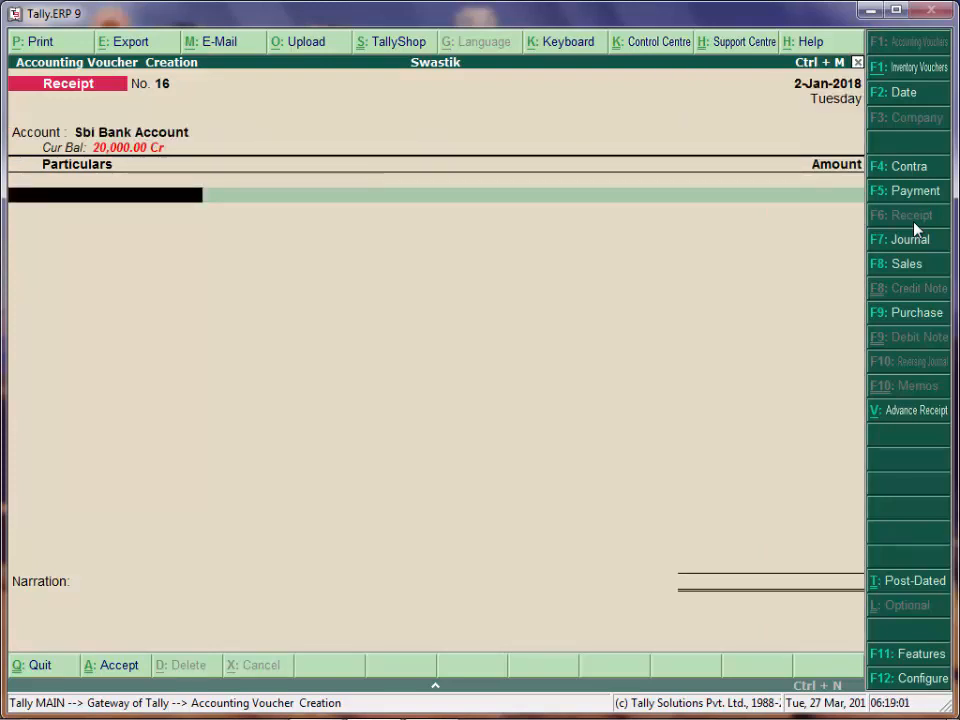
# - Credit Kapil Trading Company Account with 10,000 in the receipt voucher
pyautogui.write('A')
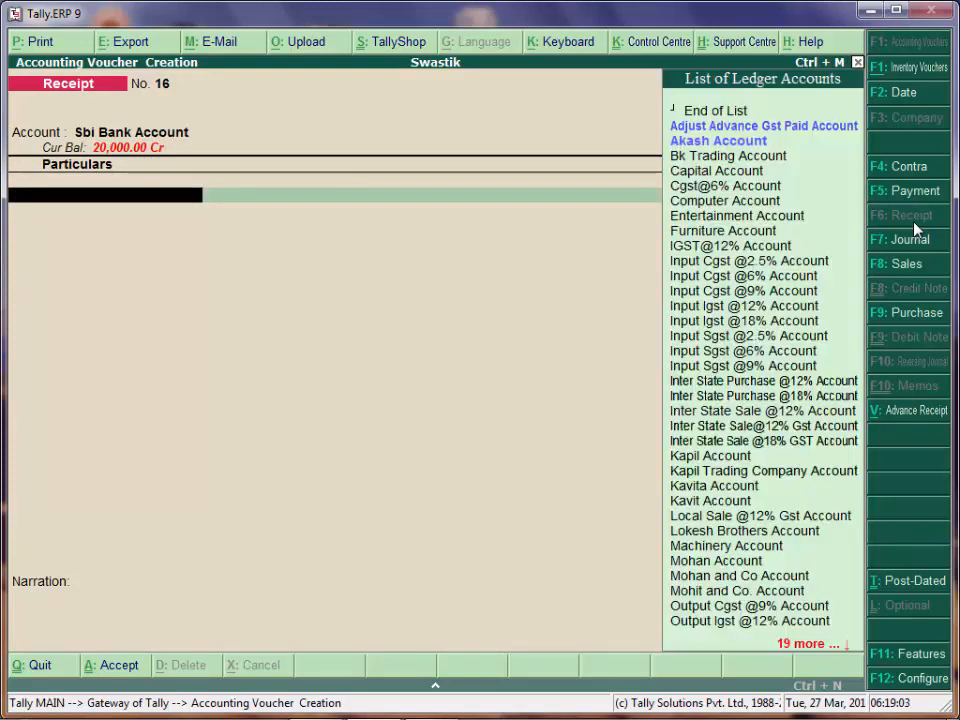
pyautogui.press('BackSpace')
pyautogui.press('Down')
pyautogui.press('Down')
pyautogui.press('Down')
pyautogui.press('Down')
pyautogui.press('Down')
pyautogui.press('Down')
pyautogui.press('Down')
pyautogui.press('Down')
pyautogui.press('Down')
pyautogui.press('Down')
pyautogui.press('Down')
pyautogui.press('Down')
pyautogui.press('Down')
pyautogui.press('Down')
pyautogui.press('Down')
pyautogui.press('Down')
pyautogui.press('Down')
pyautogui.press('Down')
pyautogui.press('Down')
pyautogui.press('Down')
pyautogui.press('Down')
pyautogui.press('Down')
pyautogui.press('Down')
pyautogui.press('Down')
pyautogui.press('Down')
pyautogui.press('Down')
pyautogui.press('Down')
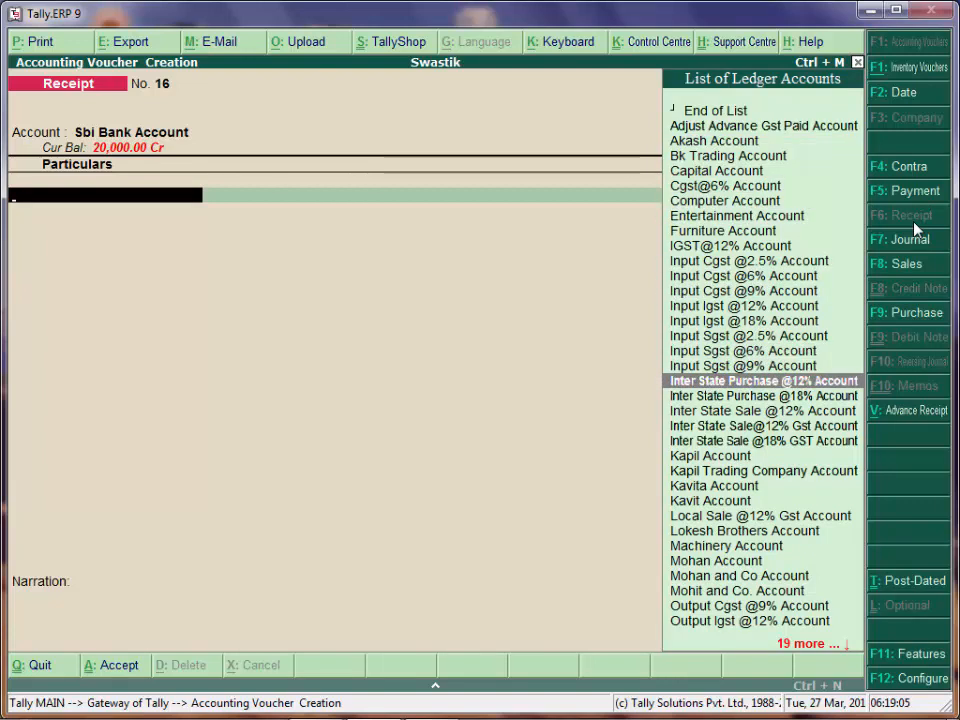
pyautogui.press('Down')
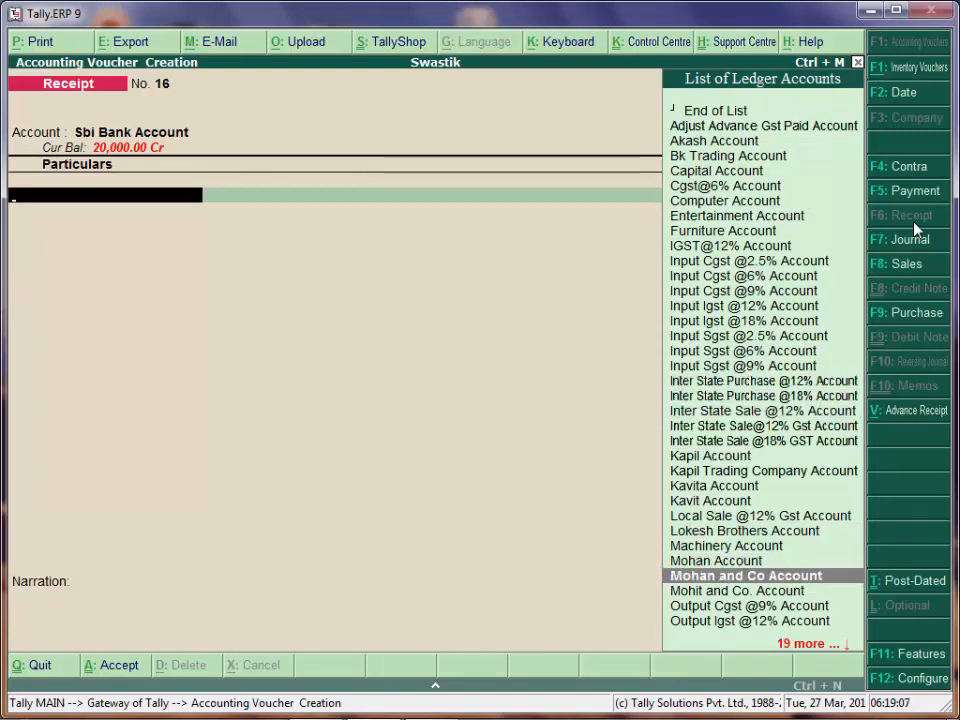
pyautogui.press('Down')
pyautogui.press('Up')
pyautogui.press('Up')
pyautogui.press('Up')
pyautogui.press('Up')
pyautogui.press('Up')
pyautogui.press('Up')
pyautogui.press('Up')
pyautogui.press('Up')
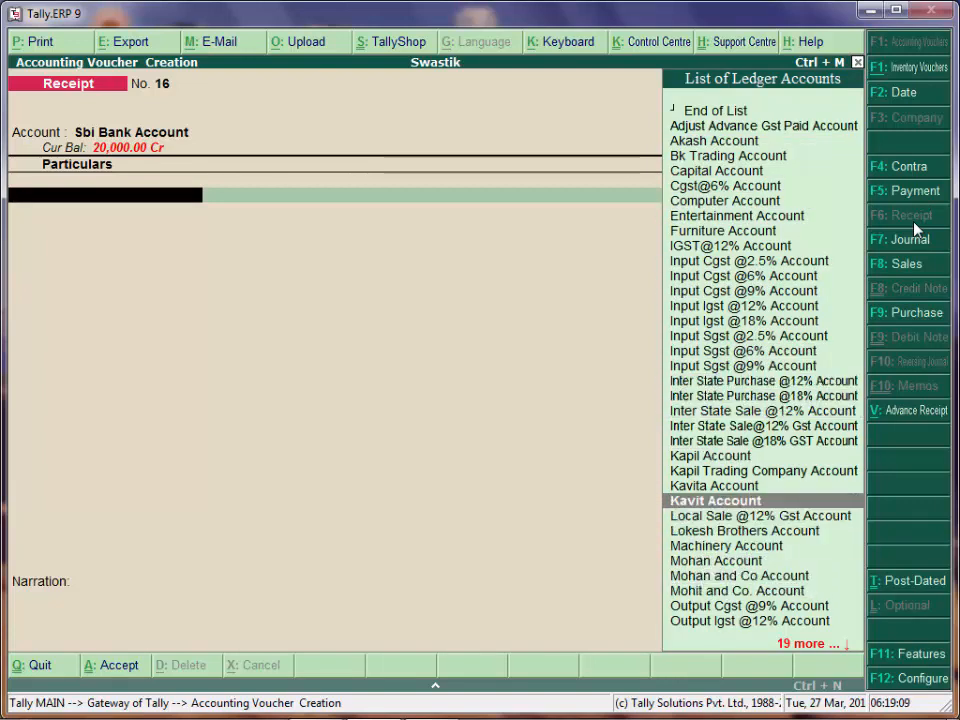
pyautogui.press('Return')
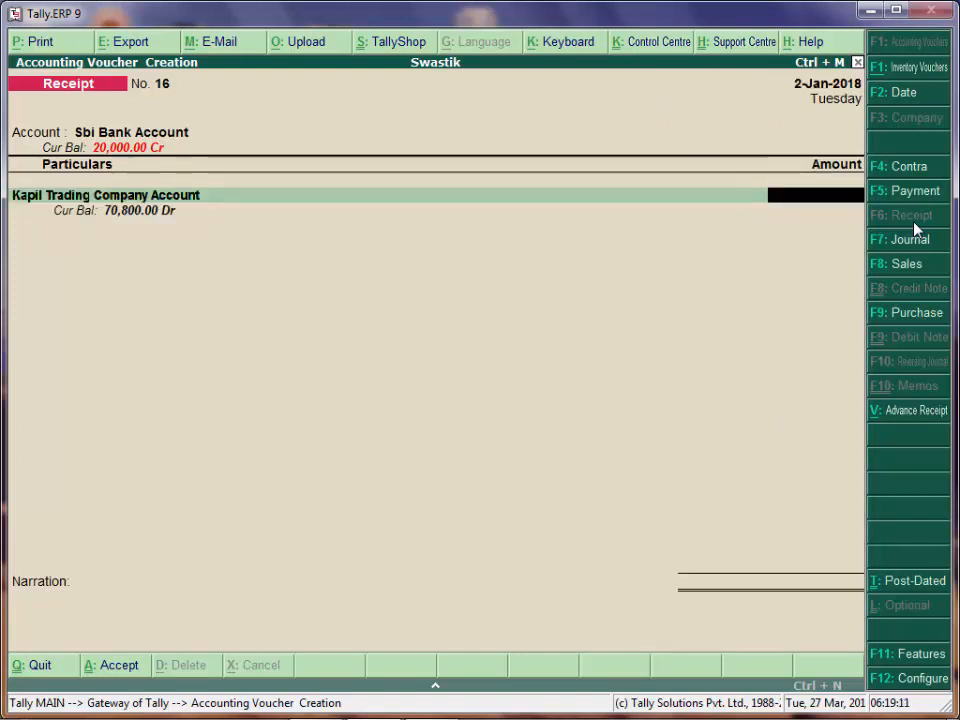
pyautogui.write('10,000')
pyautogui.press('Return')
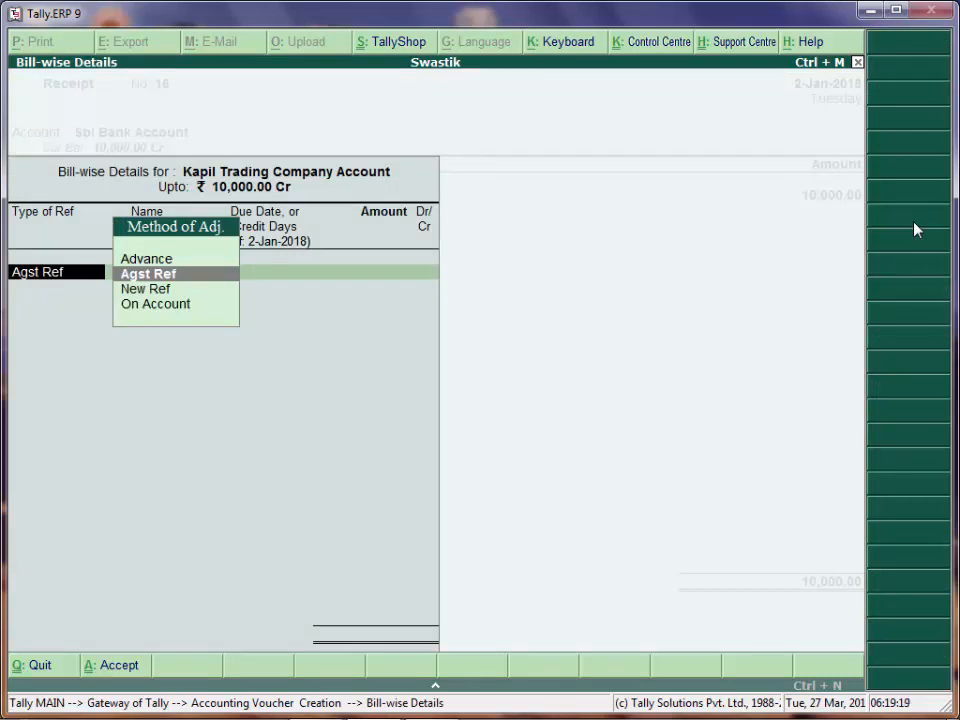
# - Allocate the 10,000 receipt as an Advance under reference 10250 with 20 days' credit and accept the bill-wise details
pyautogui.press('Up')
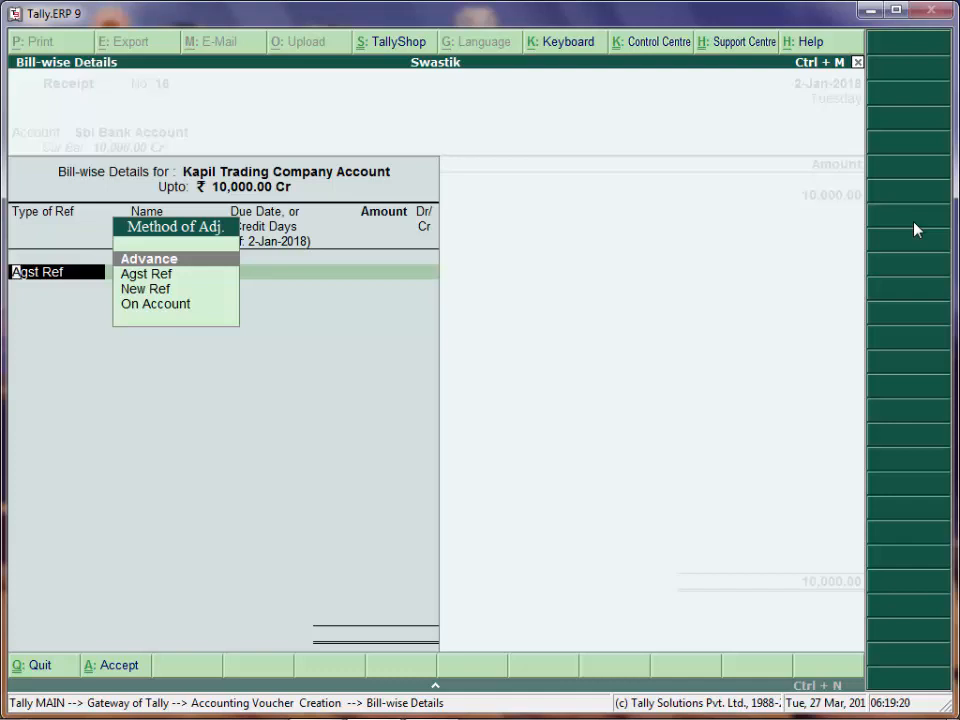
pyautogui.press('Return')
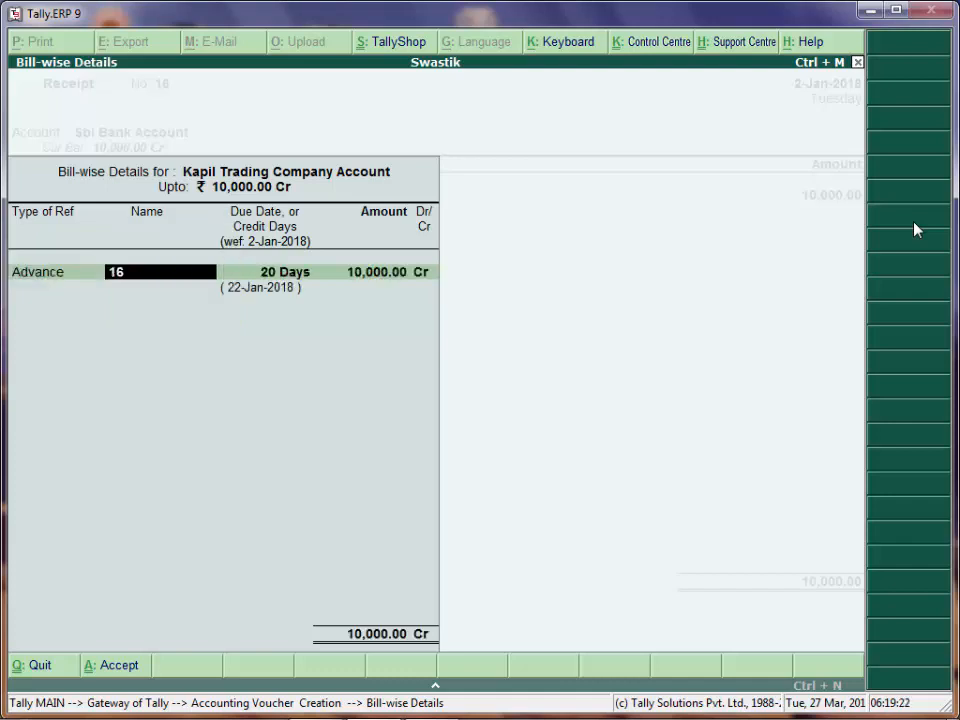
pyautogui.write('10250')
pyautogui.press('Return')
pyautogui.press('Return')
pyautogui.press('Return')
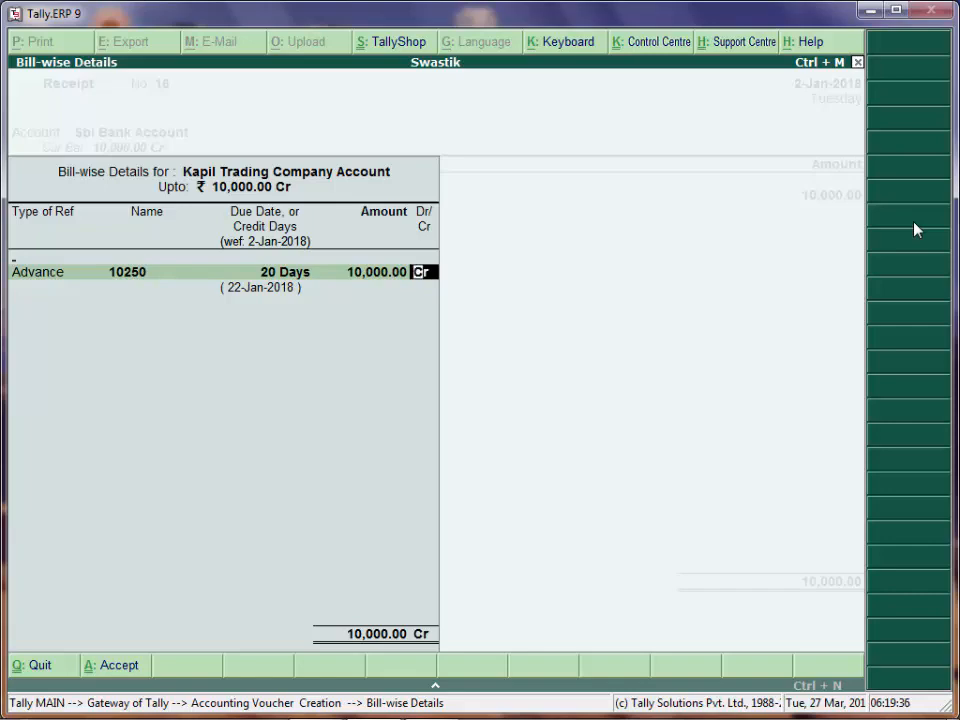
pyautogui.press('Return')
pyautogui.press('Return')
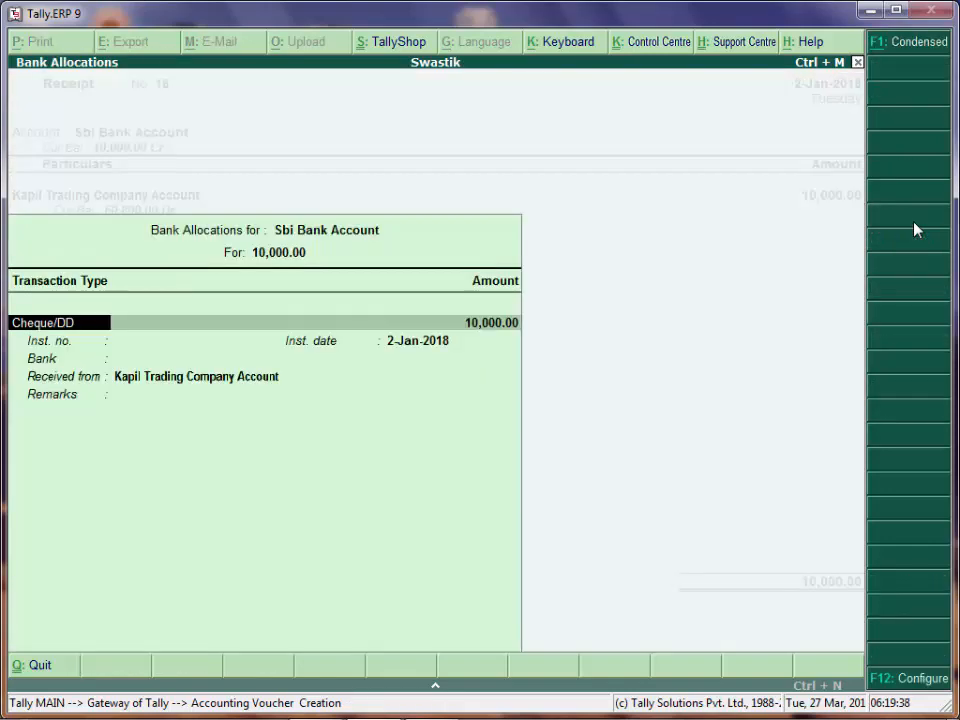
# - Accept the Cheque/DD bank allocation for the 10,000 advance and save the receipt voucher without a narration
pyautogui.press('Return')
pyautogui.press('Return')
pyautogui.press('Return')
pyautogui.press('Return')
pyautogui.press('Return')
pyautogui.press('Return')
pyautogui.press('Return')
pyautogui.press('Return')
pyautogui.press('Return')
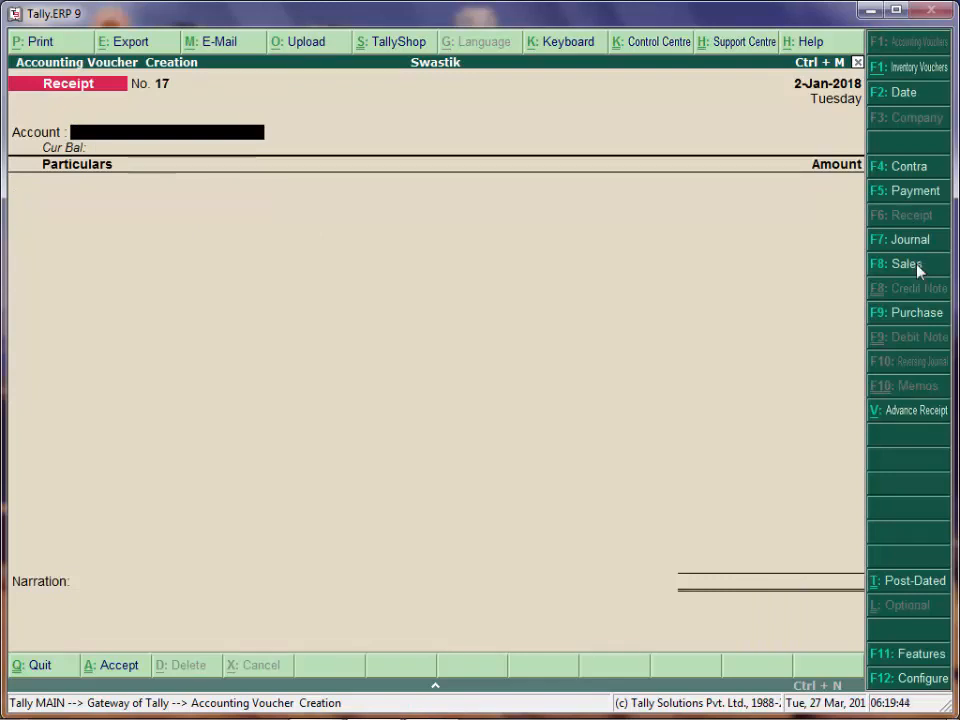
# - Start a sales voucher without a reference number and set the party to Kapil Trading Company Account
pyautogui.click(905, 264)
pyautogui.press('Return')
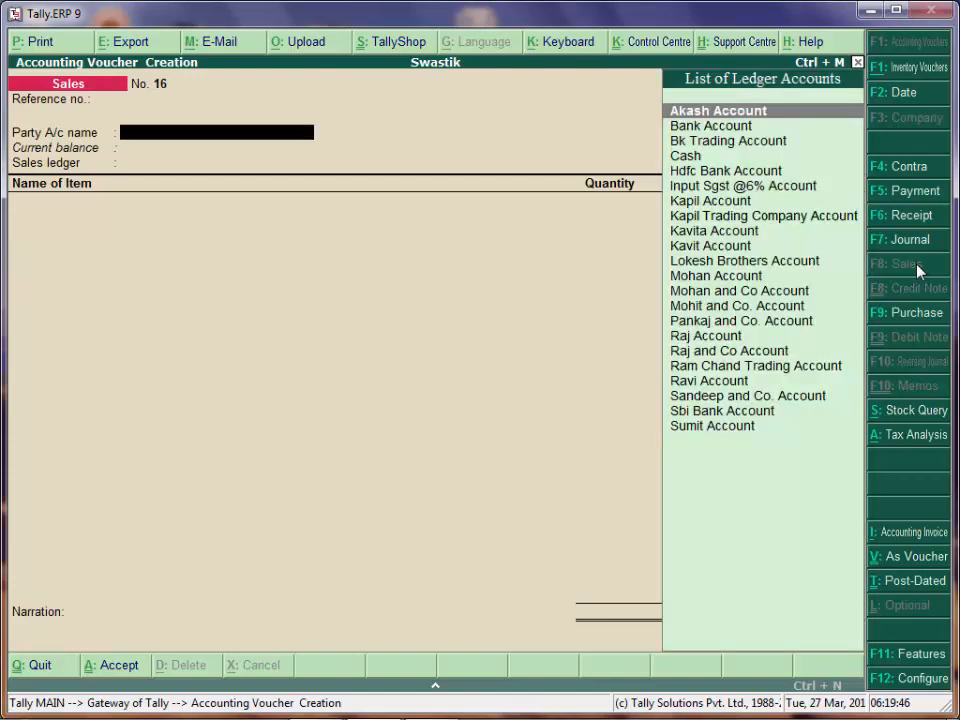
pyautogui.write('K')
pyautogui.press('Down')
pyautogui.press('Down')
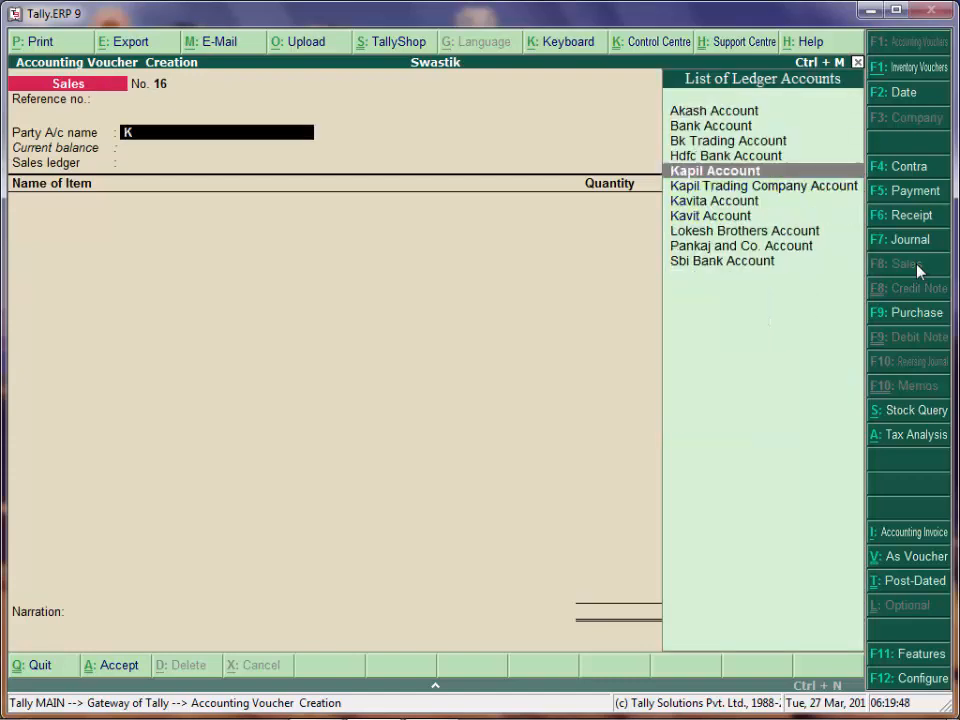
pyautogui.press('Return')
# - Leave the despatch and order details blank, set the buyer's type of dealer to Regular, and accept the party details
pyautogui.press('Return')
pyautogui.press('Return')
pyautogui.press('Return')
pyautogui.press('Return')
pyautogui.press('Return')
pyautogui.press('Return')
pyautogui.press('Return')
pyautogui.press('Return')
pyautogui.press('Return')
pyautogui.press('Return')
pyautogui.press('Return')
pyautogui.press('Return')
pyautogui.press('Return')
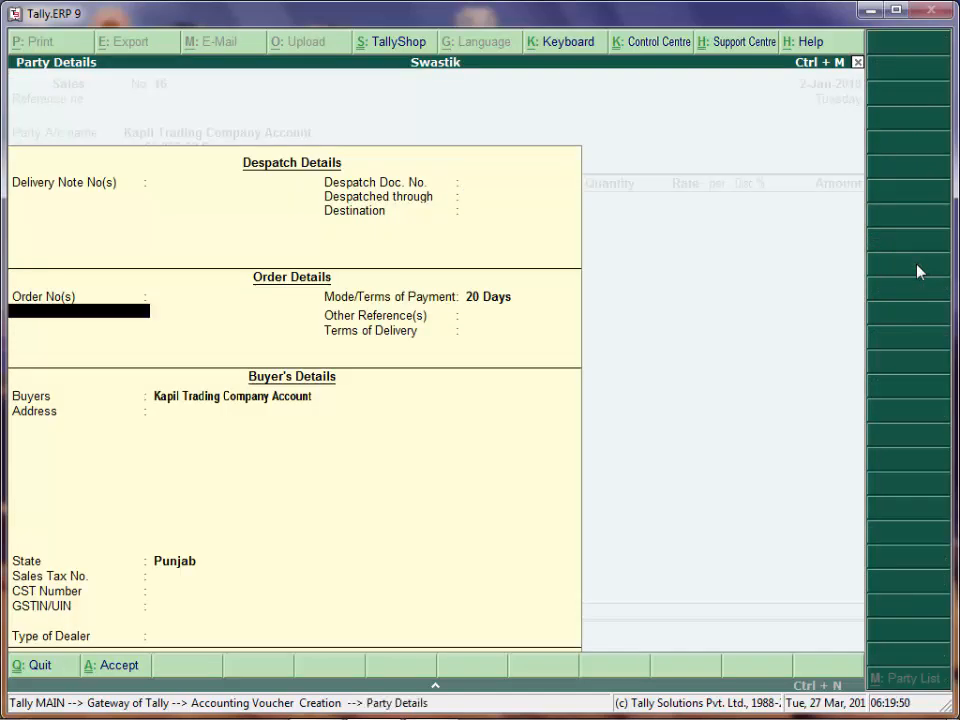
pyautogui.press('Return')
pyautogui.press('Down')
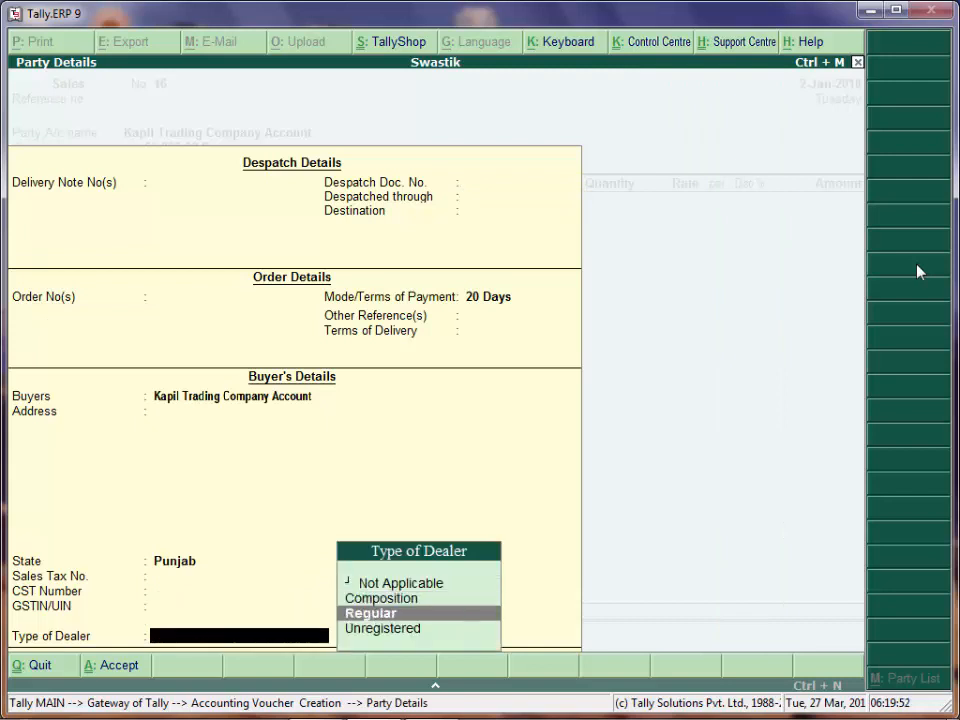
pyautogui.press('Return')
pyautogui.press('Down')
pyautogui.press('Down')
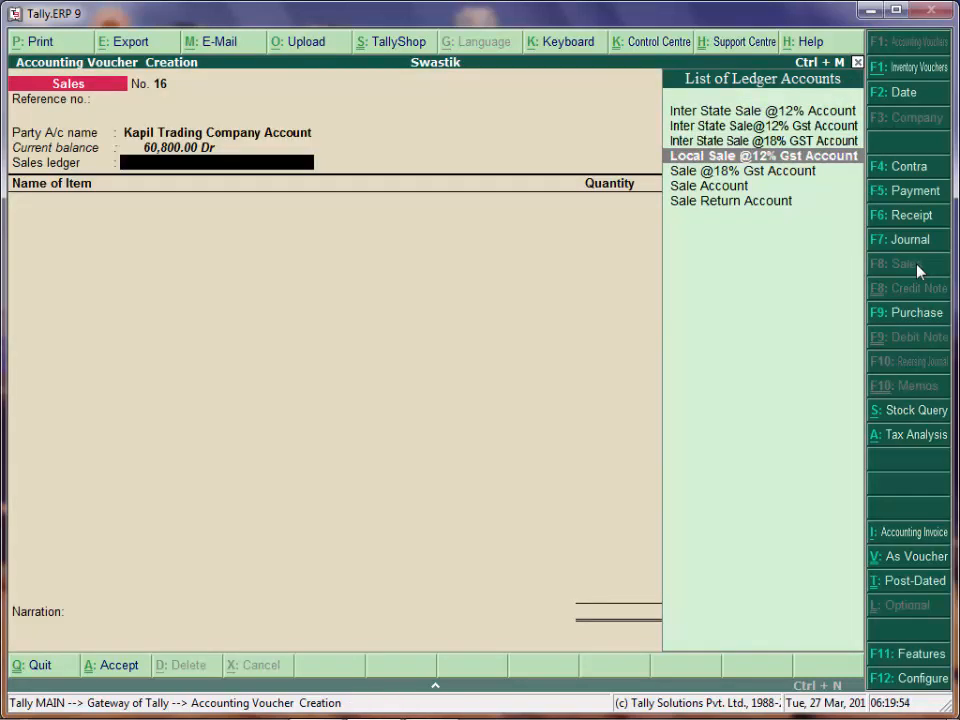
pyautogui.press('Return')
pyautogui.write('S')
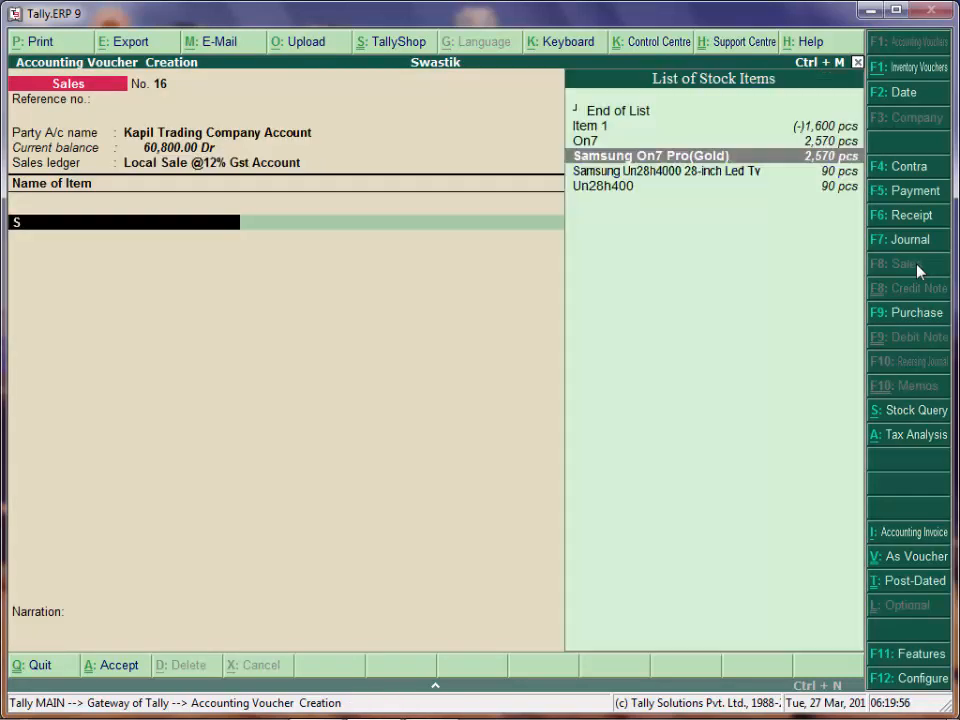
pyautogui.press('Return')
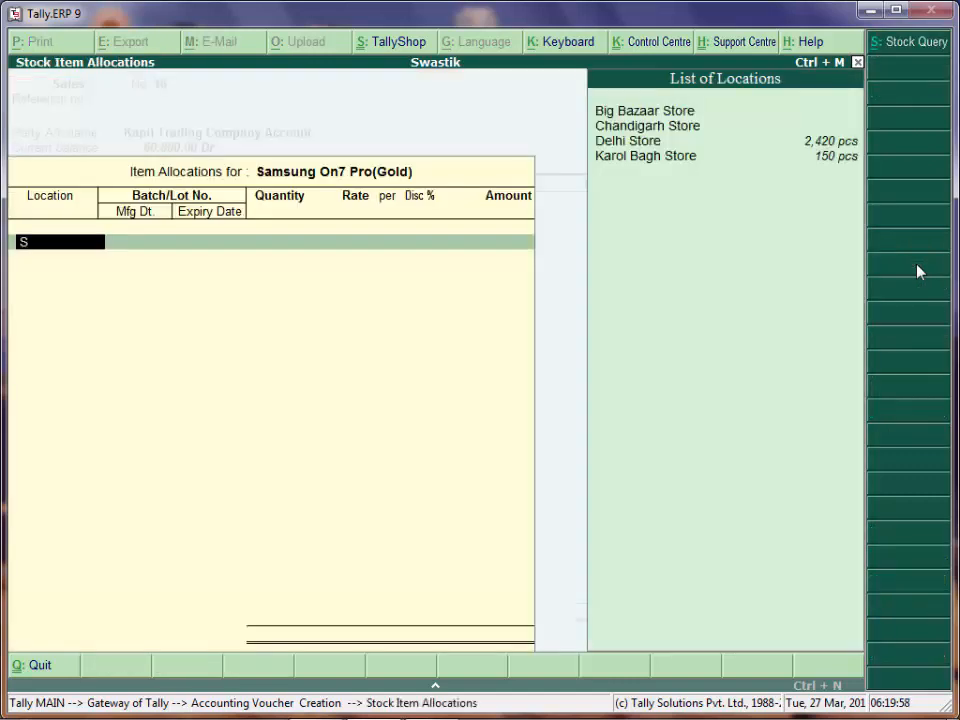
# - Allocate the Samsung On7 Pro(Gold) item from Delhi Store and pick batch 56490
pyautogui.press('Down')
pyautogui.press('Down')
pyautogui.press('Return')
pyautogui.press('Down')
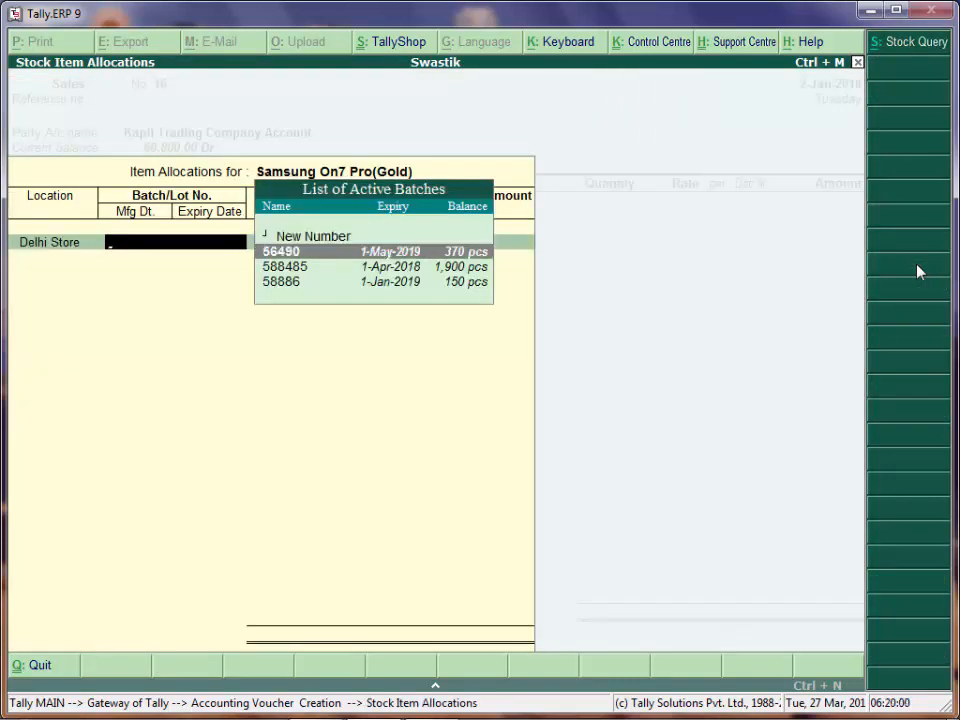
pyautogui.press('Return')
# - Set the batch quantity to 100 pcs, keep the rate of 900.00 per pcs, and accept the item allocation
pyautogui.write('100')
pyautogui.press('Return')
pyautogui.press('Return')
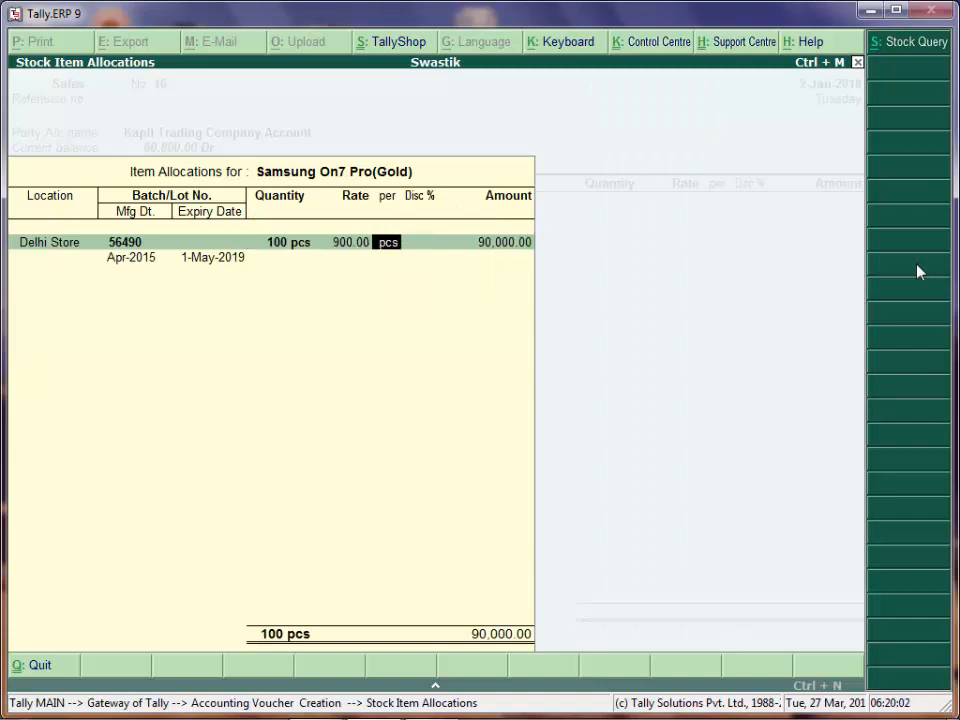
pyautogui.press('Return')
pyautogui.press('Return')
pyautogui.press('Return')
pyautogui.press('Return')
pyautogui.press('Return')
pyautogui.press('Return')
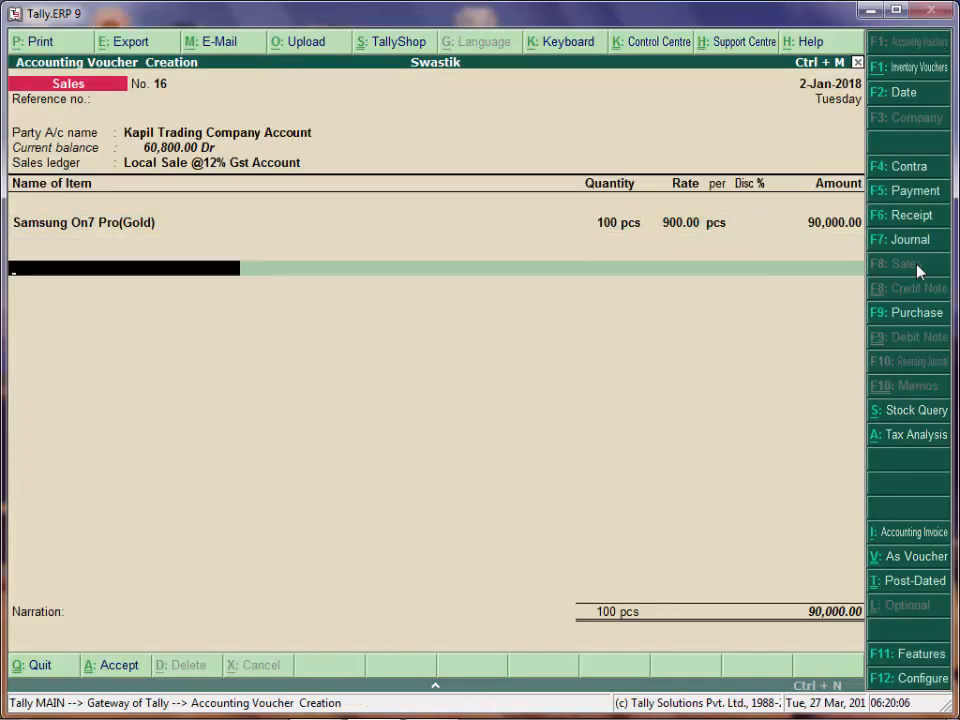
# - Add the Cgst@6% Account and SGST@6% Account tax ledgers below the item and end the ledger list
pyautogui.write('c')
pyautogui.press('Return')
pyautogui.press('Return')
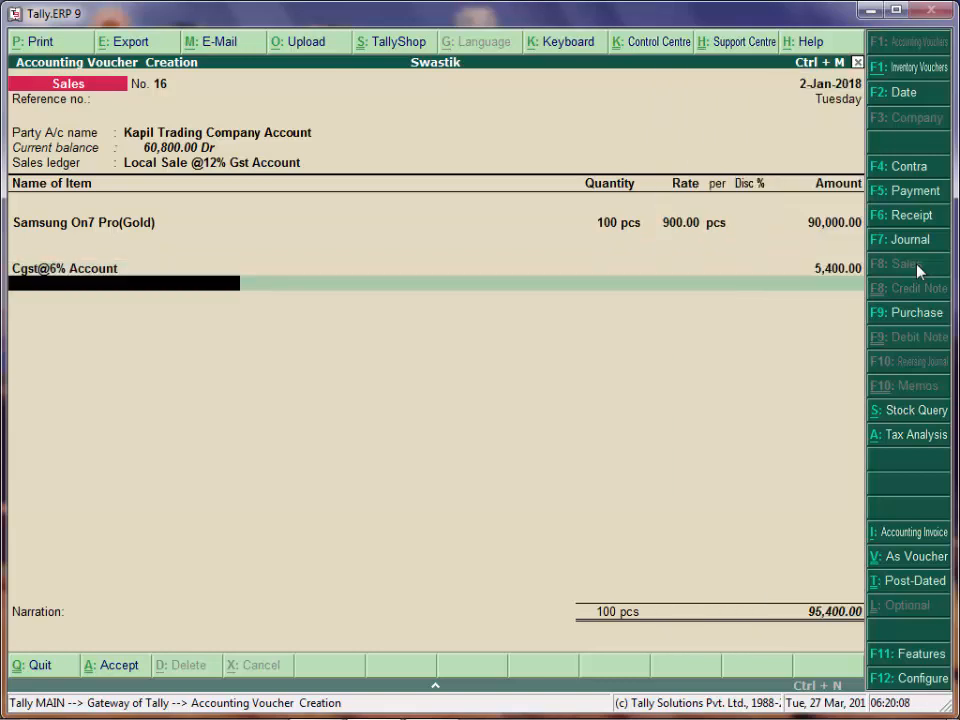
pyautogui.write('S')
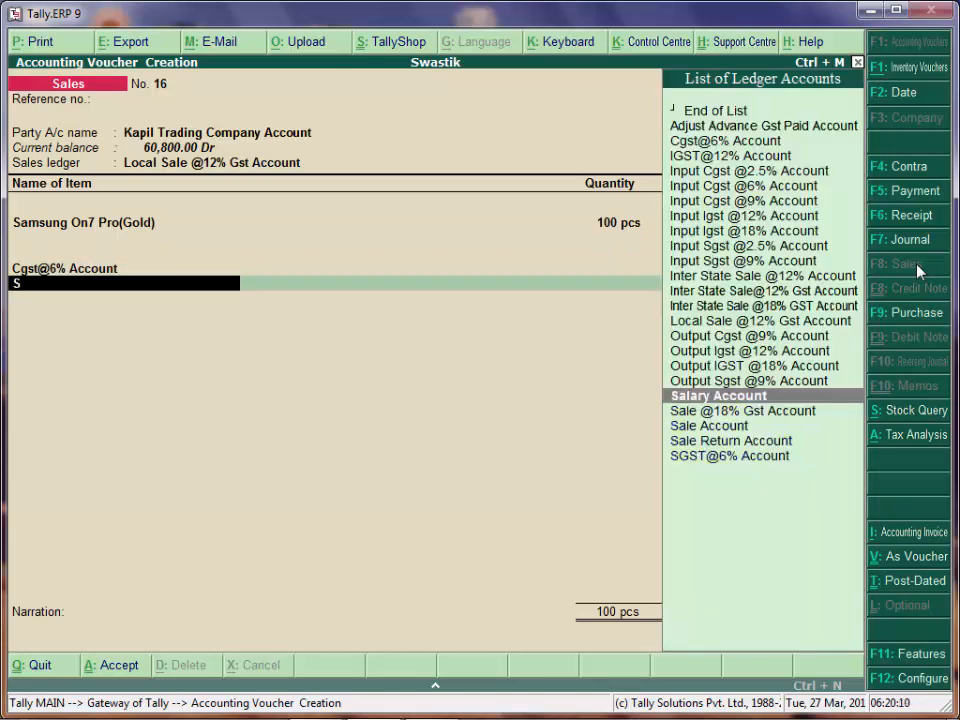
pyautogui.press('Down')
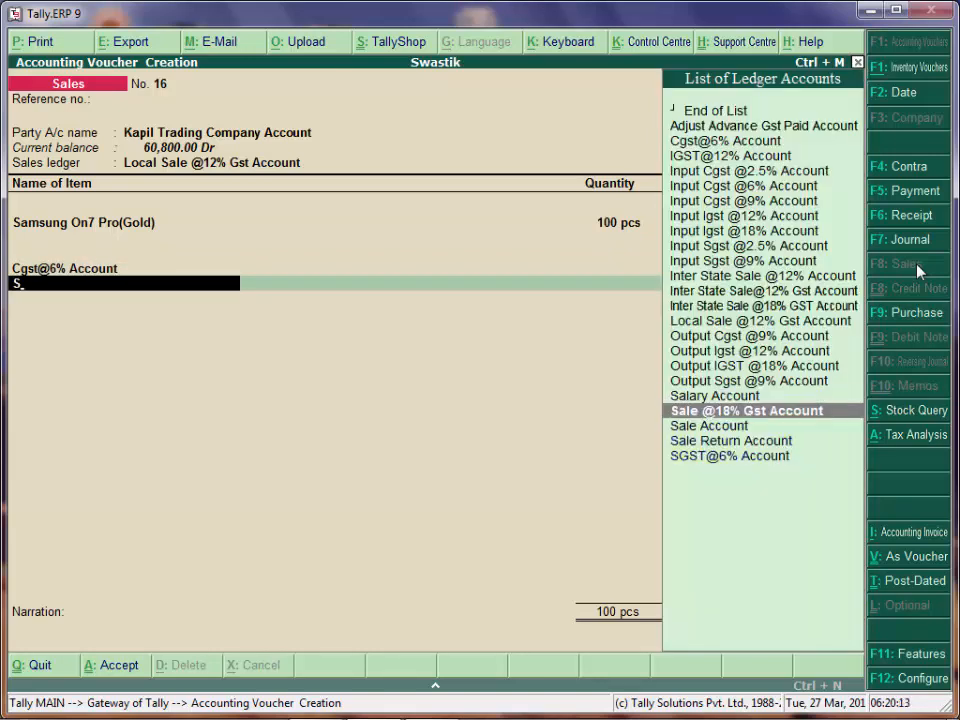
pyautogui.press('Down')
pyautogui.press('Down')
pyautogui.press('Down')
pyautogui.press('Return')
pyautogui.press('Return')
pyautogui.press('Return')
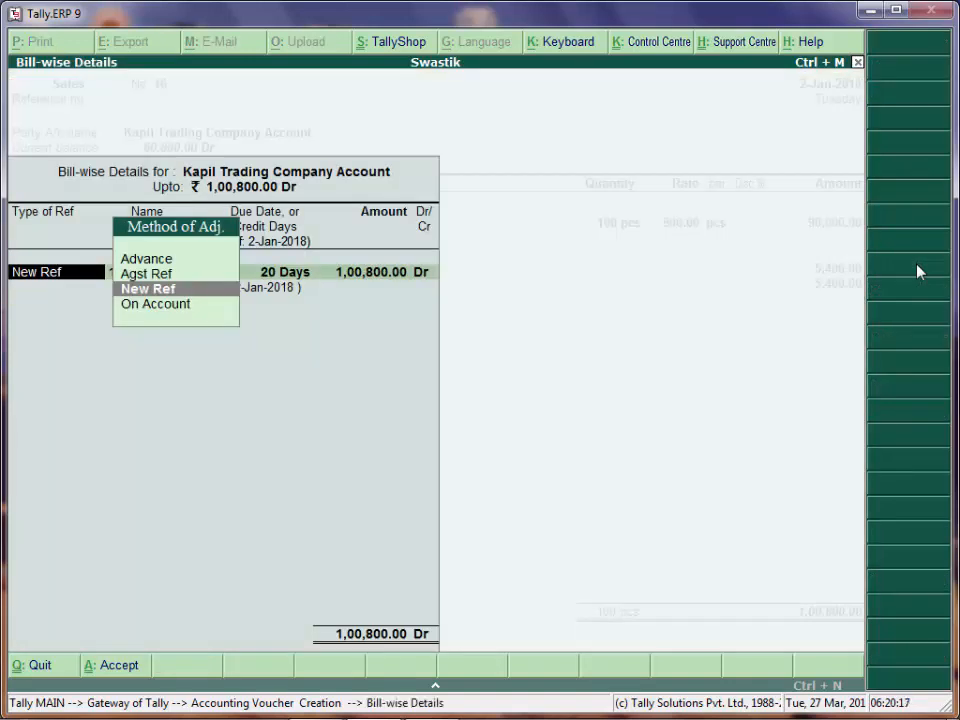
# - Adjust 10,000.00 Dr of the sale as Agst Ref against pending bill 10250
pyautogui.press('Up')
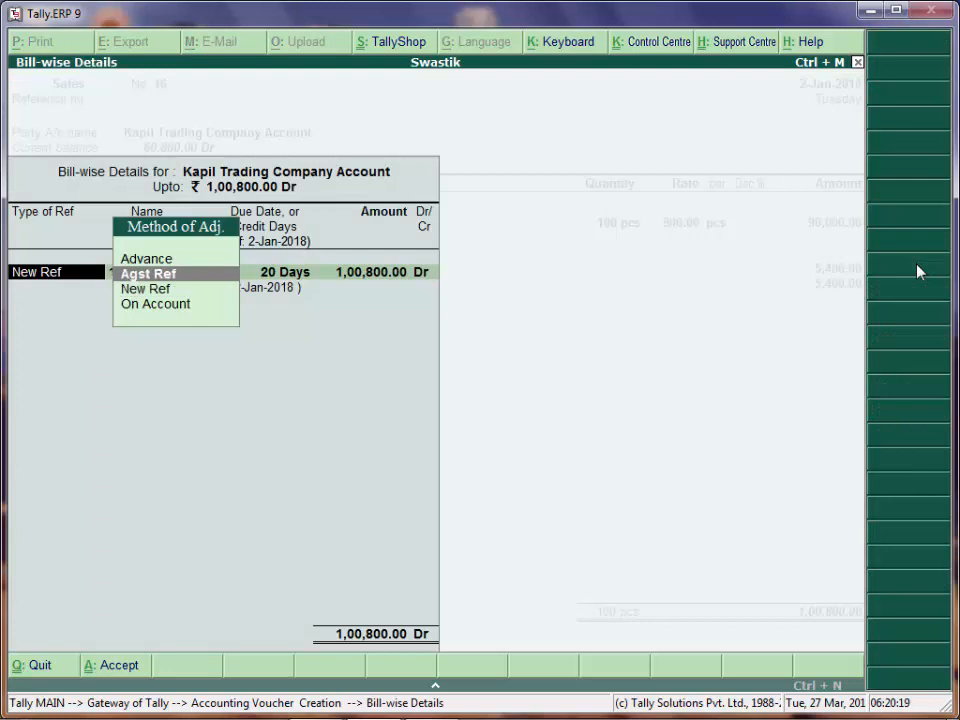
pyautogui.press('Return')
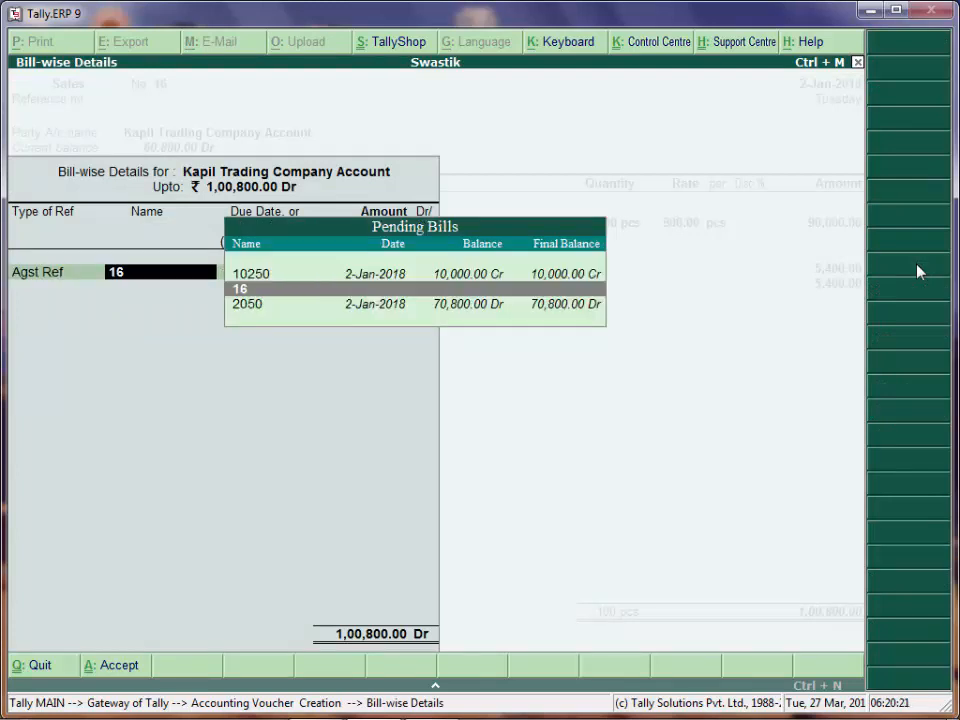
pyautogui.press('Up')
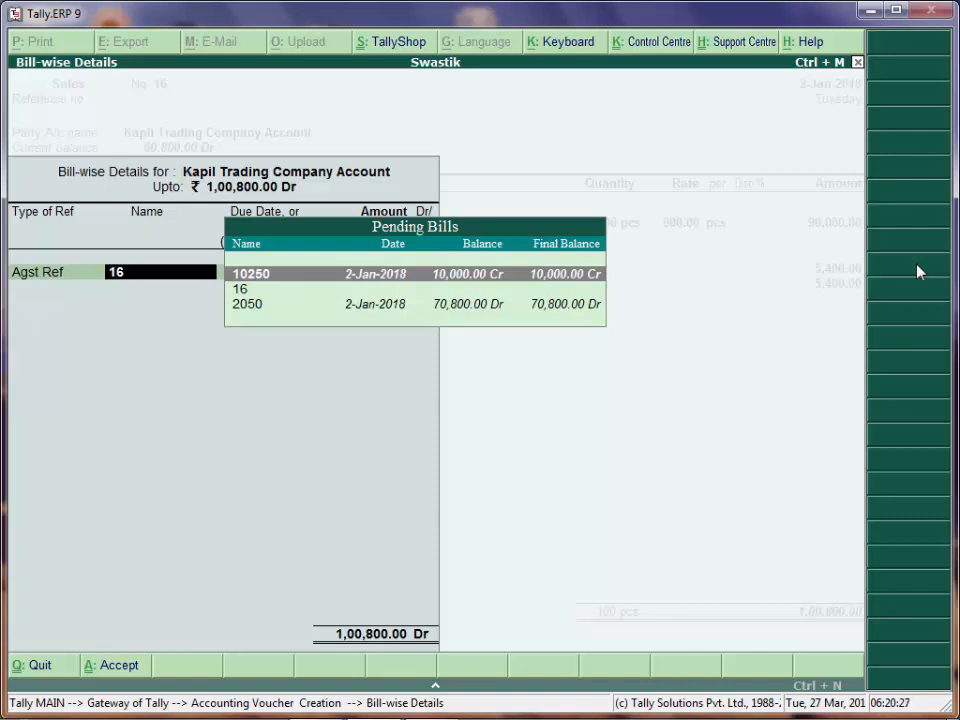
pyautogui.press('Return')
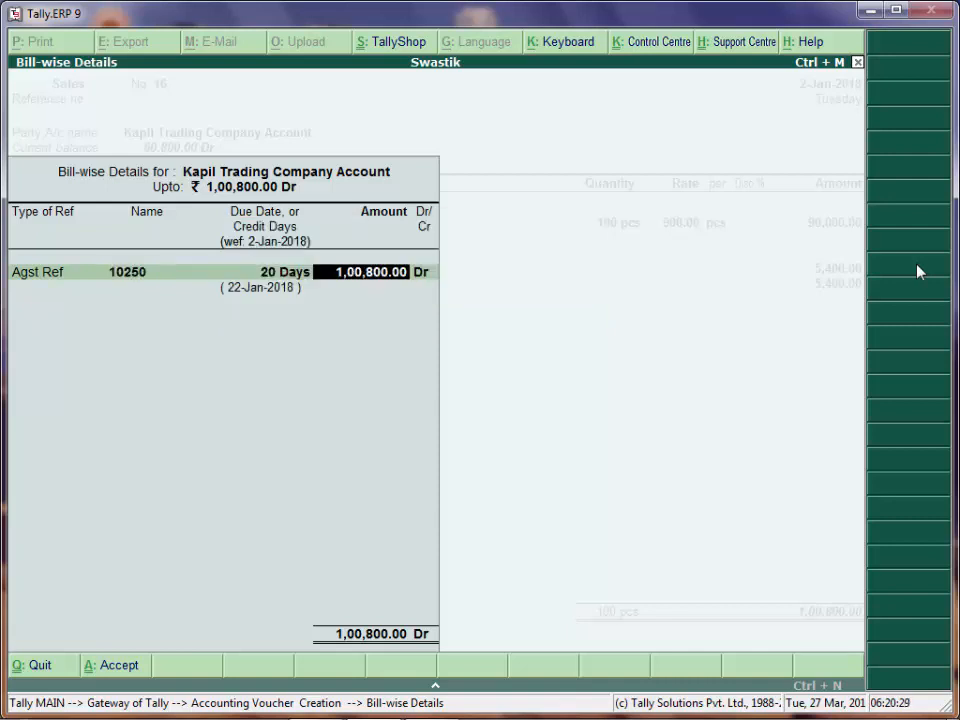
pyautogui.write('10000')
pyautogui.press('Return')
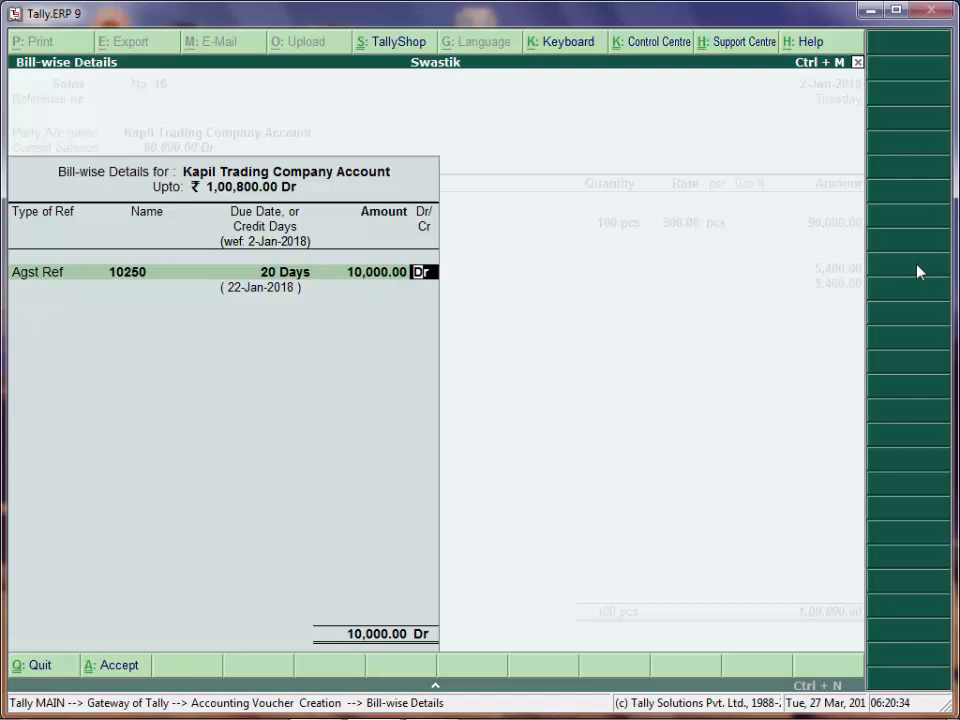
pyautogui.press('Return')
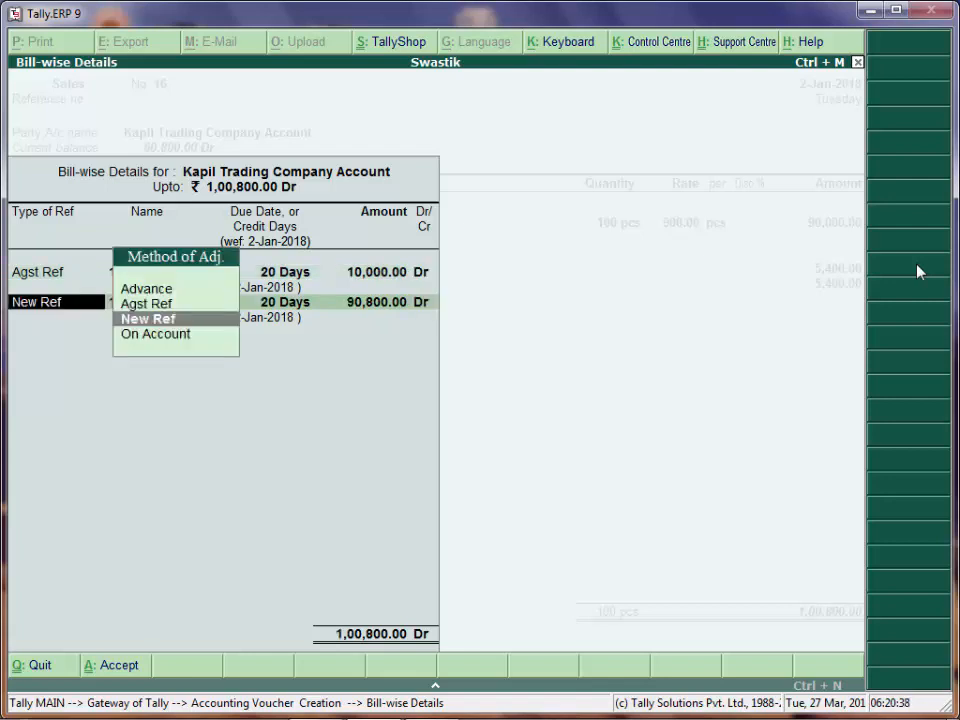
# - Assign the remaining bill amount to a New Ref named 10460
pyautogui.press('Return')
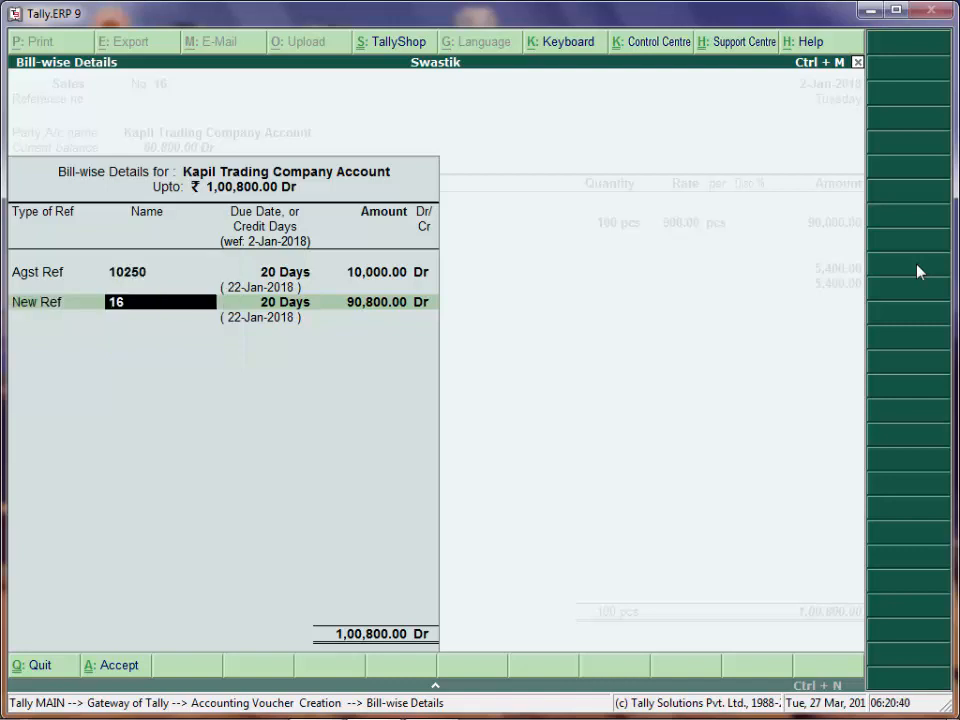
pyautogui.press('BackSpace')
pyautogui.write('0460')
pyautogui.press('Return')
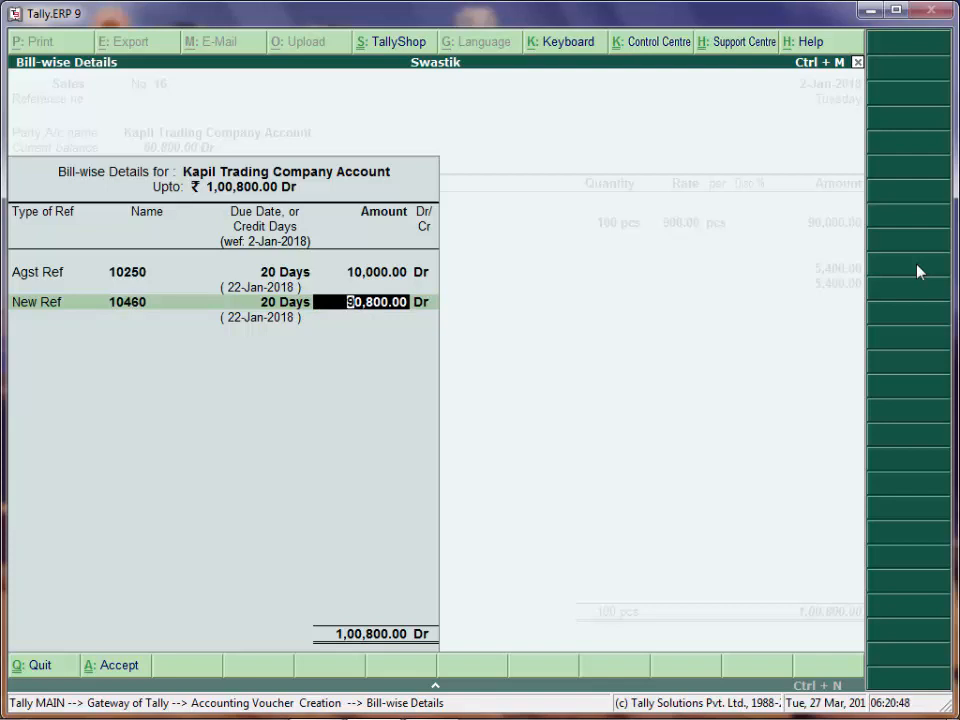
# - Revisit the Agst Ref line and review its pending bill 10250 and adjusted amount
pyautogui.press('BackSpace')
pyautogui.press('BackSpace')
pyautogui.press('BackSpace')
pyautogui.press('BackSpace')
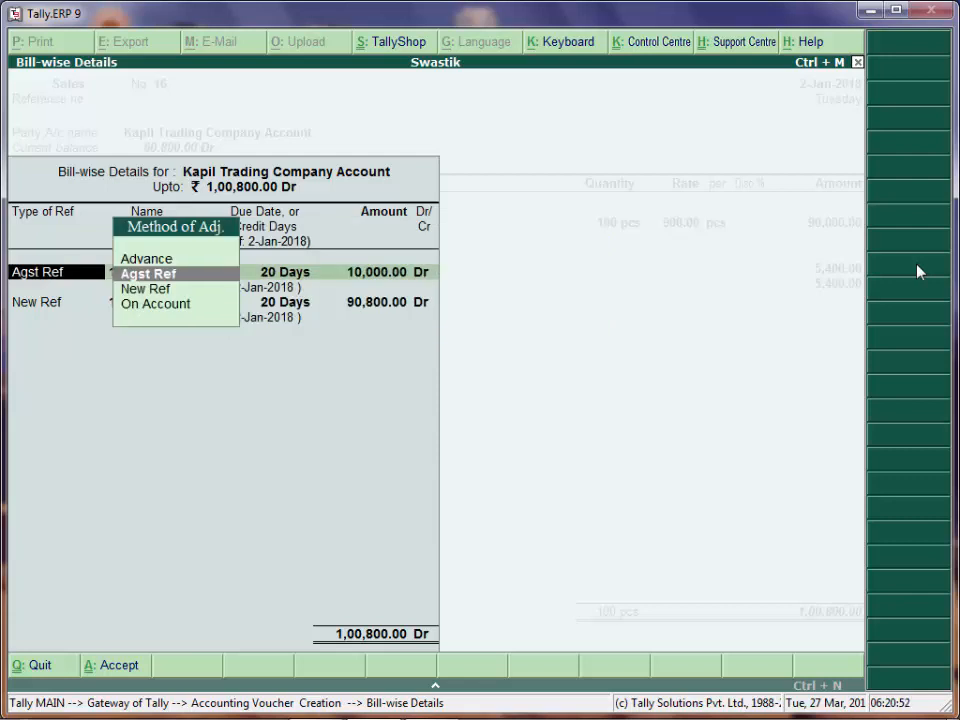
pyautogui.press('Return')
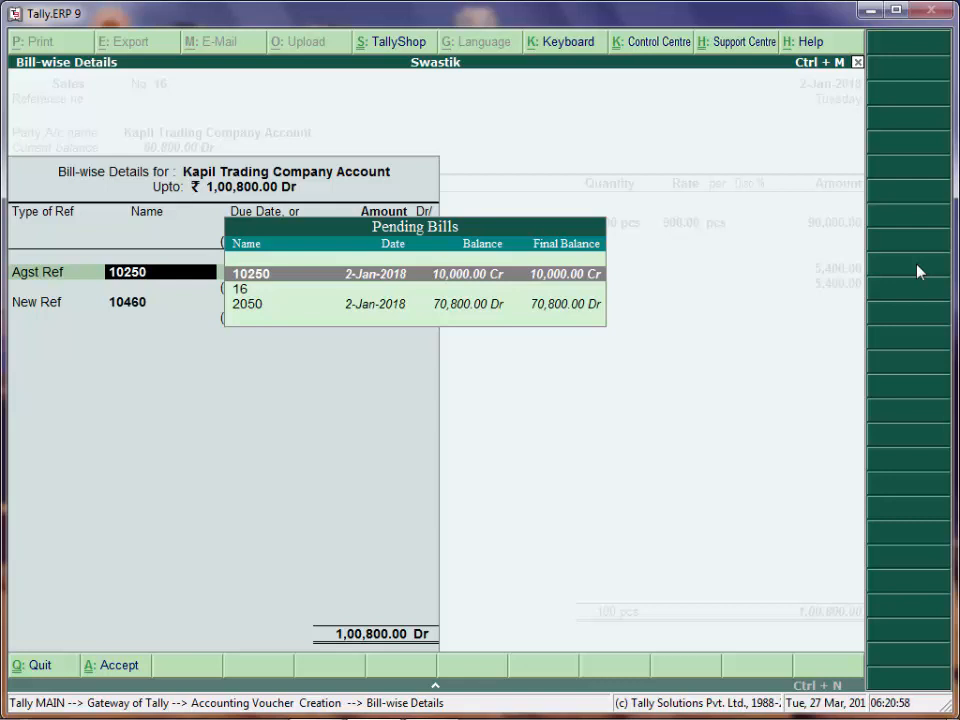
pyautogui.press('Return')
pyautogui.press('Return')
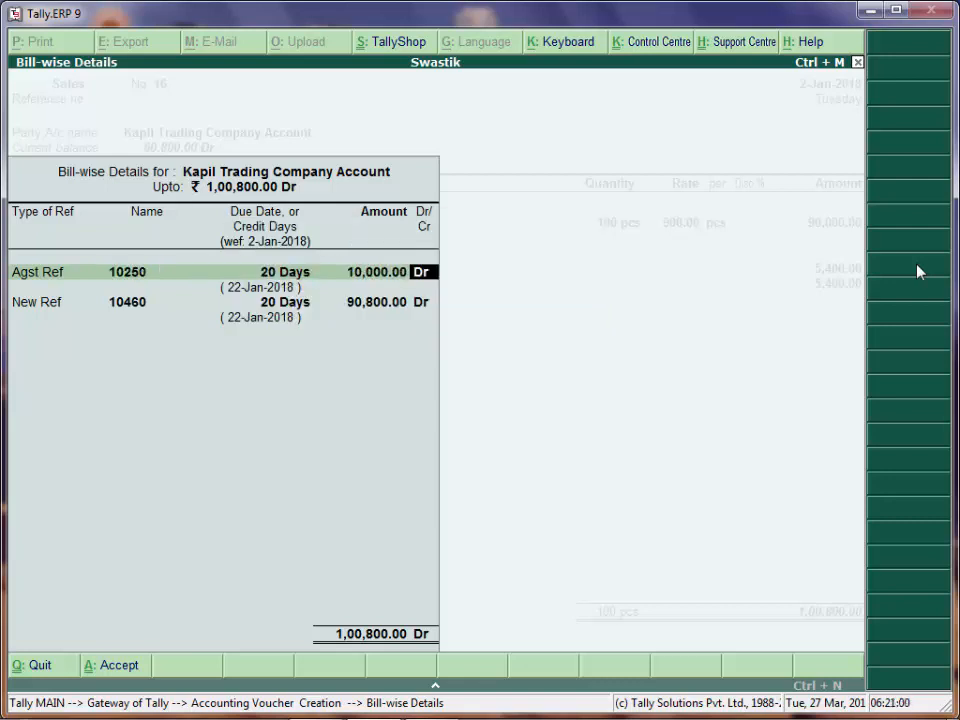
# - Accept the bill-wise details and save the sales voucher without a narration
pyautogui.press('Return')
pyautogui.press('Return')
pyautogui.press('Return')
pyautogui.press('Return')
pyautogui.press('Return')
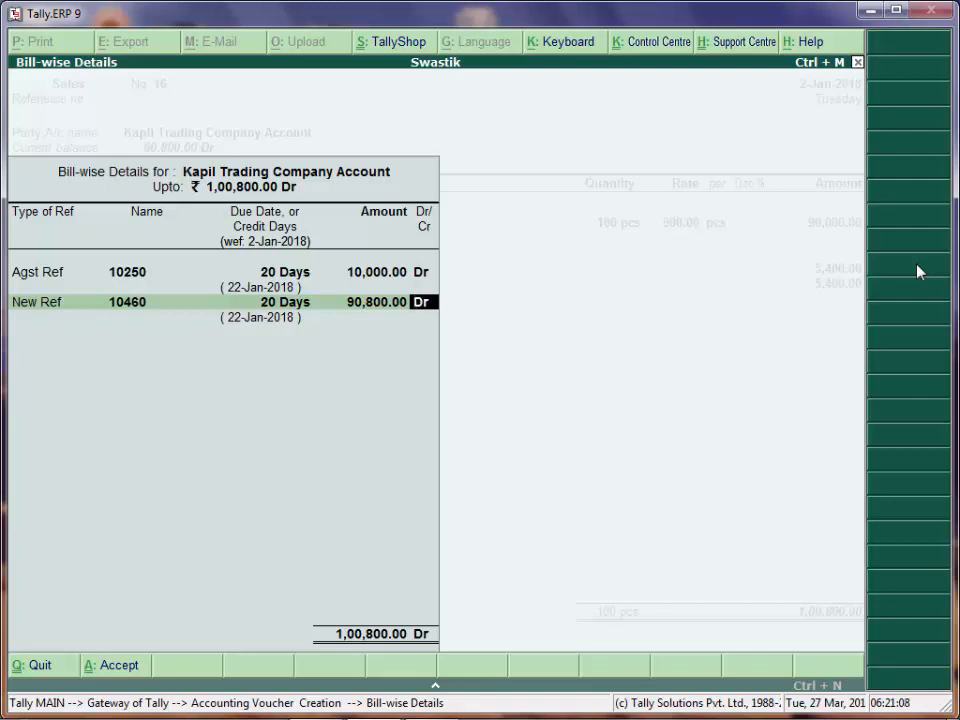
pyautogui.press('Return')
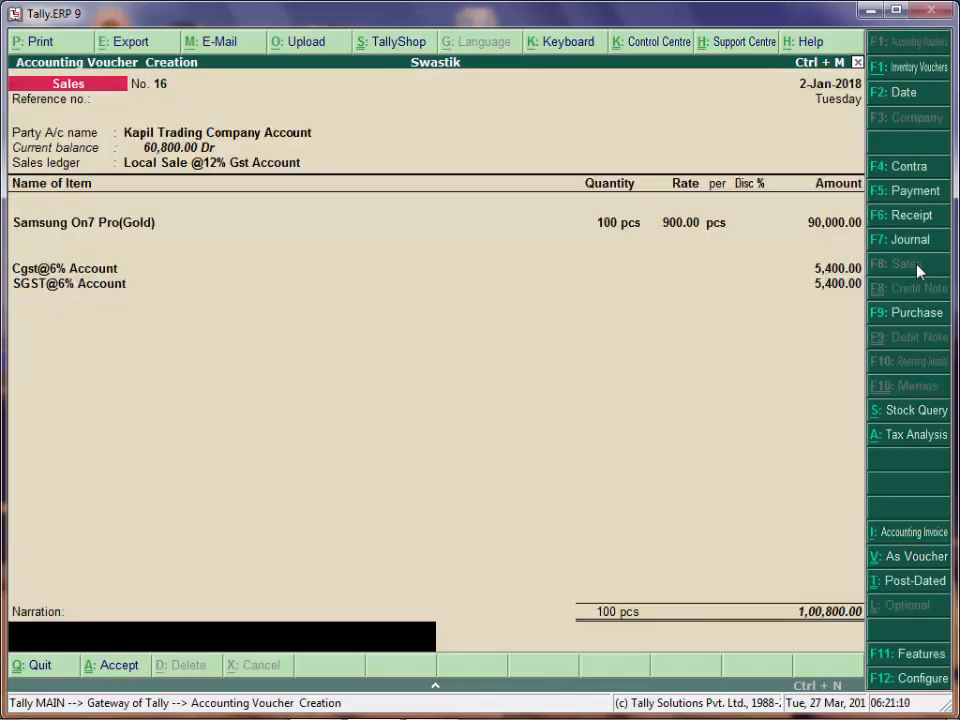
pyautogui.press('Return')
pyautogui.press('Return')
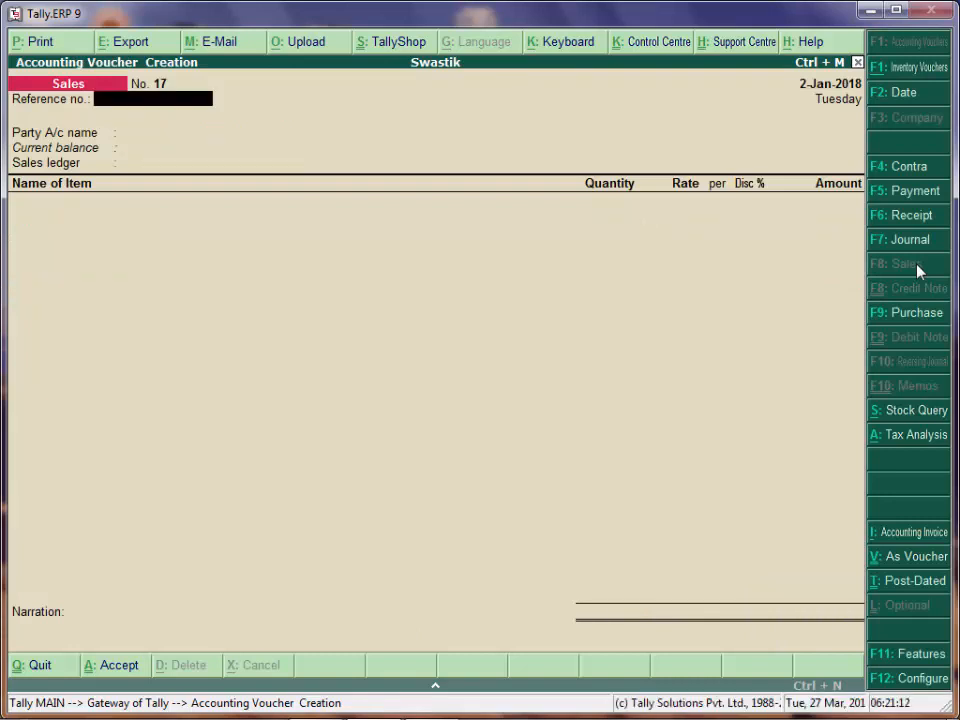
# - Quit voucher creation and bring up the list of display reports
pyautogui.press('Escape')
pyautogui.press('Return')
pyautogui.press('Down')
pyautogui.press('Down')
pyautogui.press('Down')
pyautogui.press('Down')
pyautogui.press('Down')
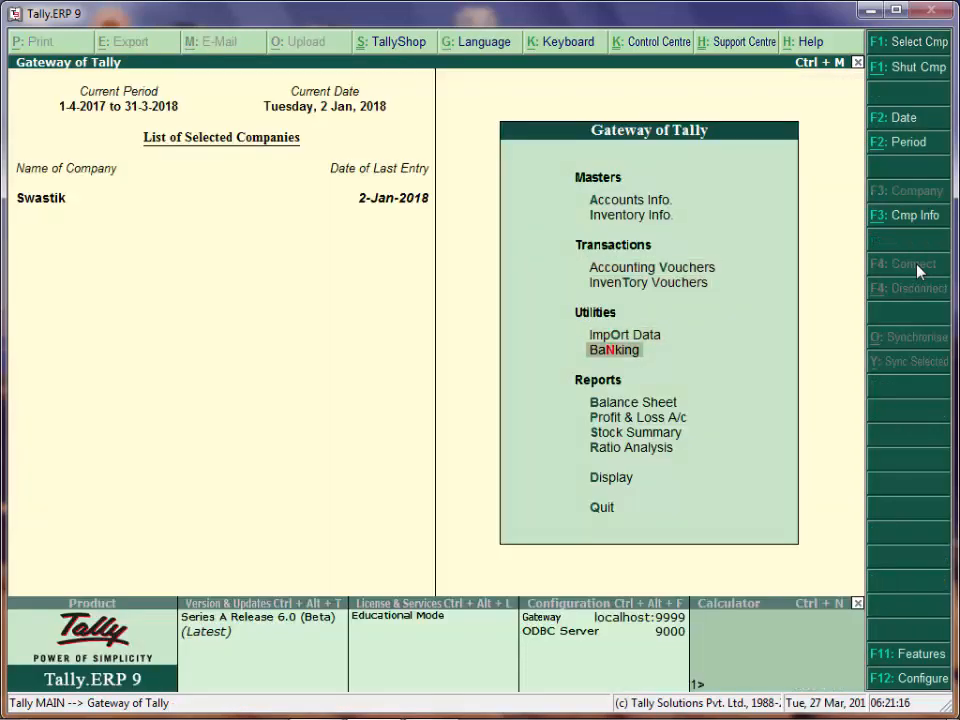
pyautogui.press('Down')
pyautogui.press('Down')
pyautogui.press('Down')
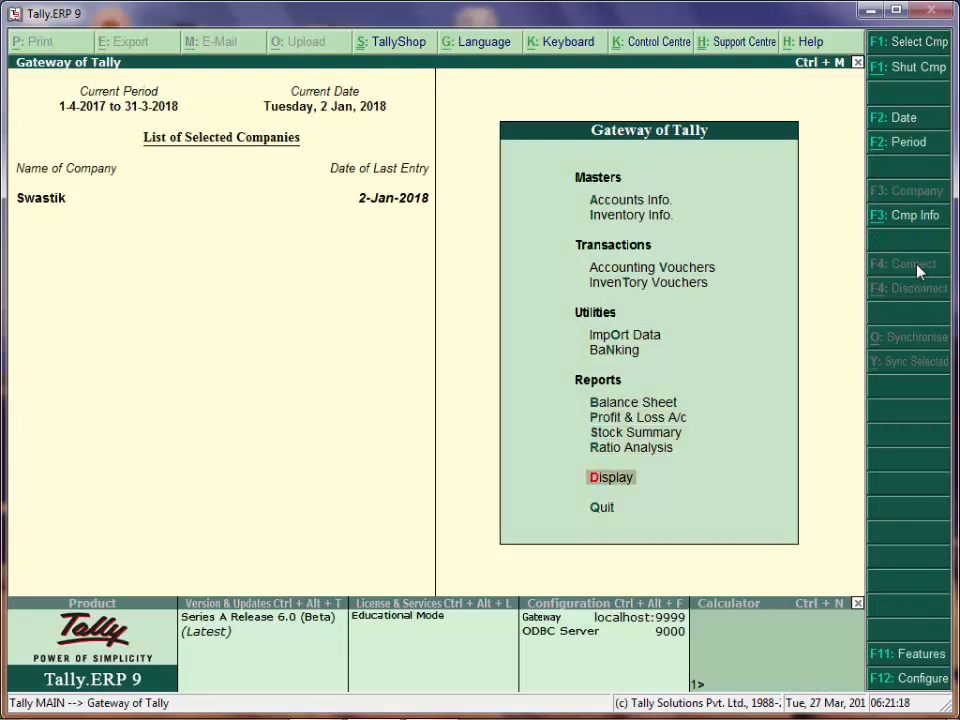
pyautogui.press('Return')
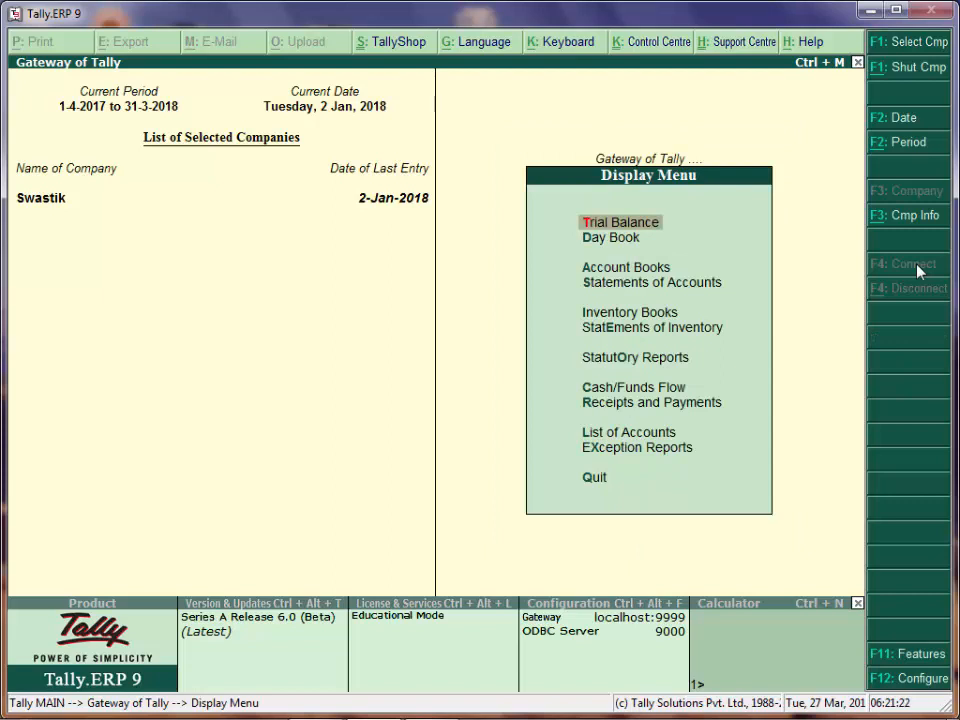
# - Open the Bills Receivable report from the outstandings under the statements of accounts
pyautogui.press('Down')
pyautogui.press('Down')
pyautogui.press('Down')
pyautogui.press('Return')
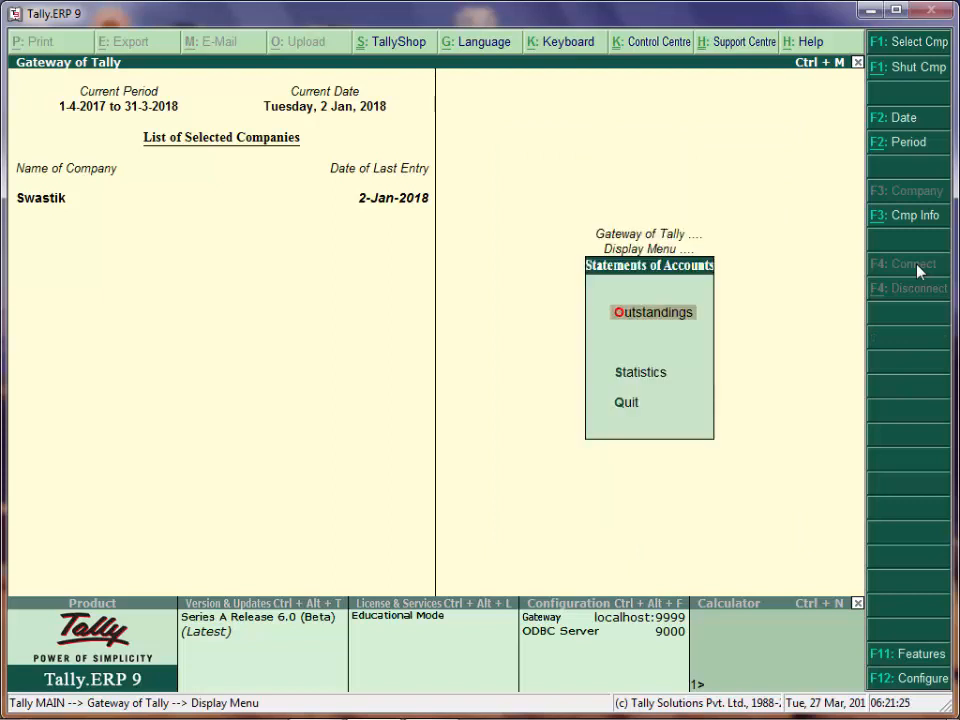
pyautogui.press('Return')
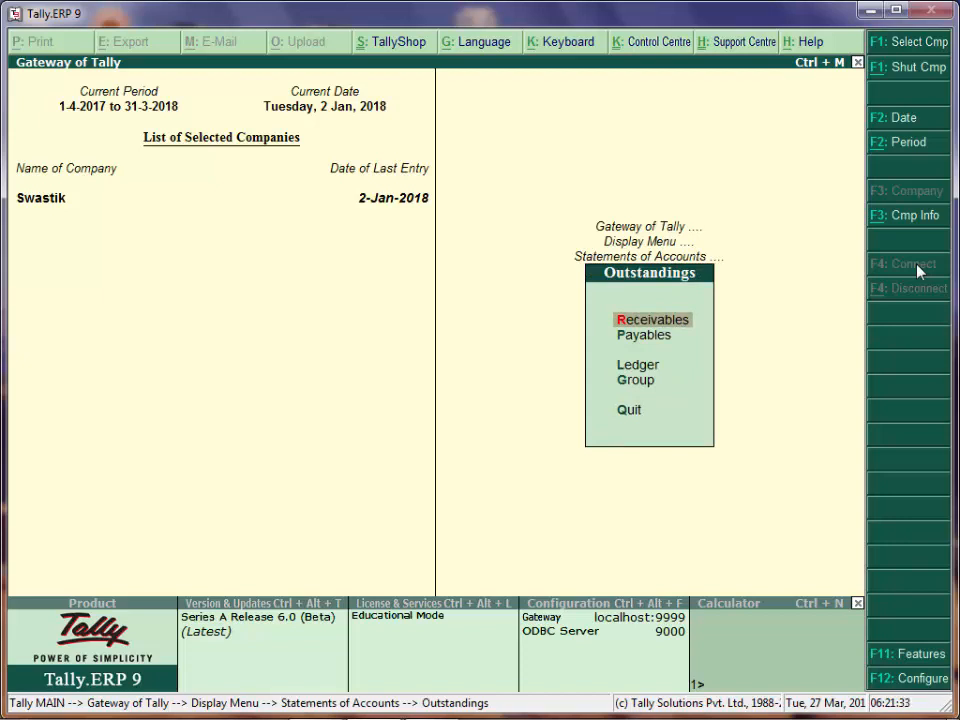
pyautogui.press('Down')
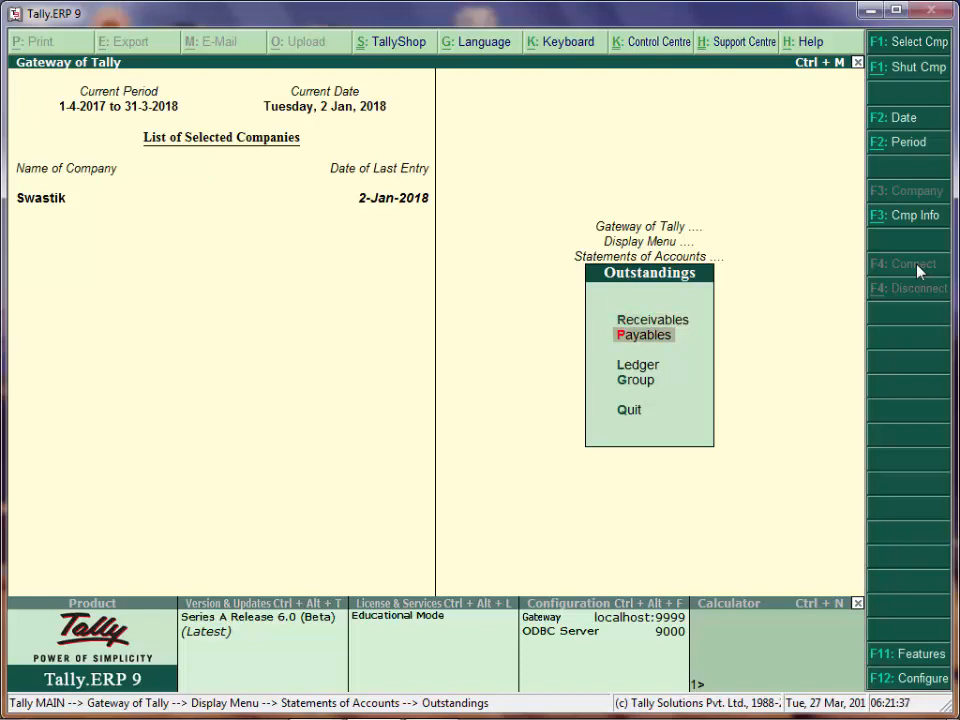
pyautogui.press('Up')
pyautogui.press('Return')
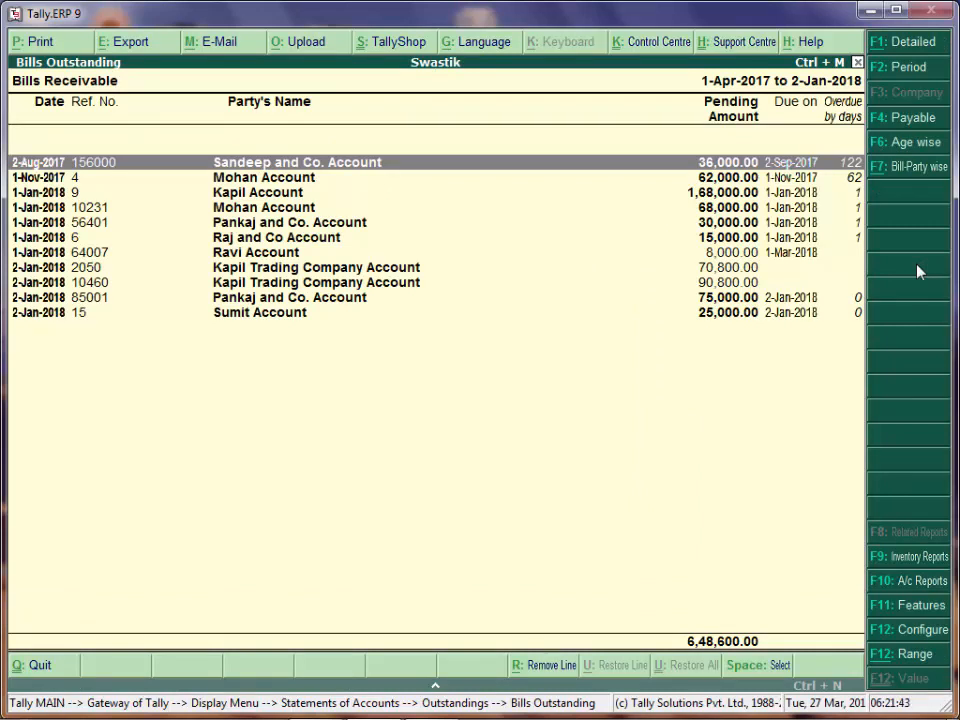
# - Locate the Kapil Trading Company Account bills in the receivables and expand the details of bill 2050
pyautogui.press('Down')
pyautogui.press('Down')
pyautogui.press('Down')
pyautogui.press('Down')
pyautogui.press('Down')
pyautogui.press('Down')
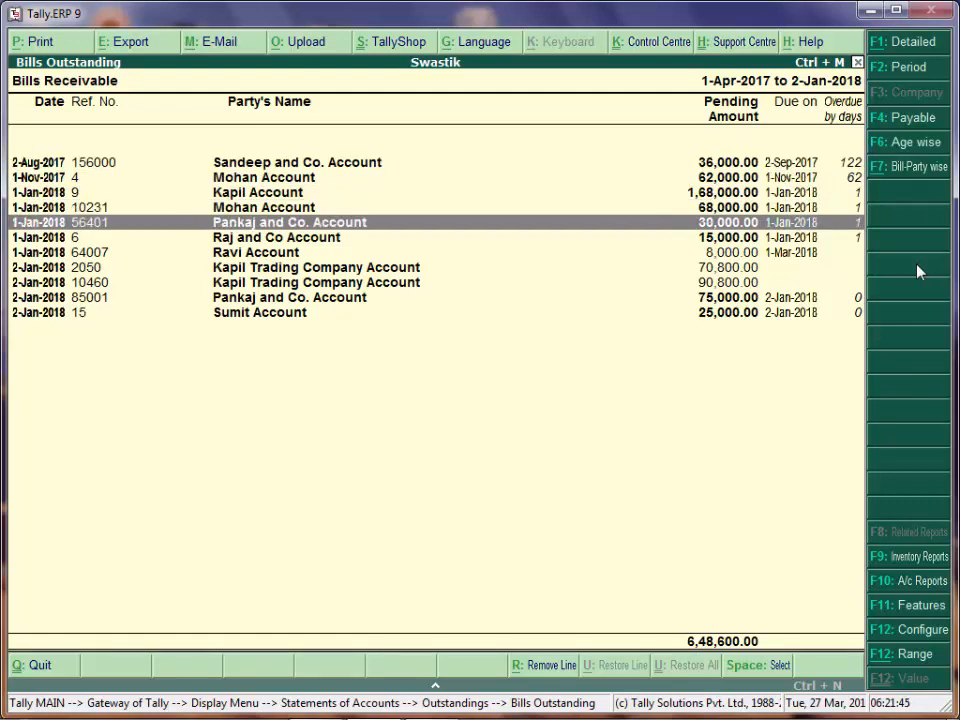
pyautogui.press('Down')
pyautogui.press('Down')
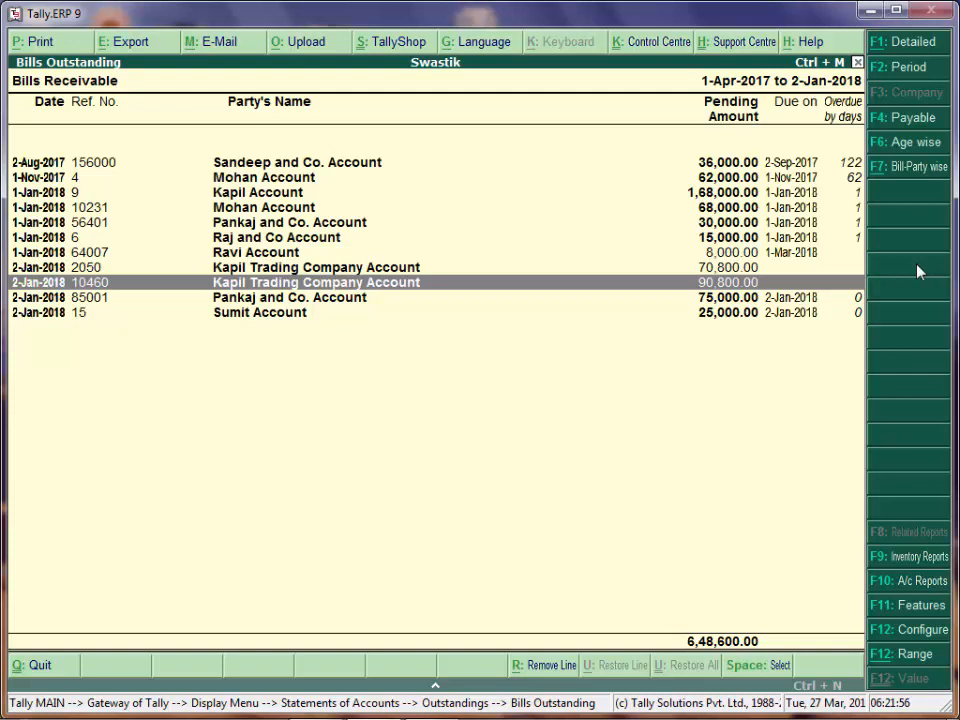
pyautogui.press('Up')
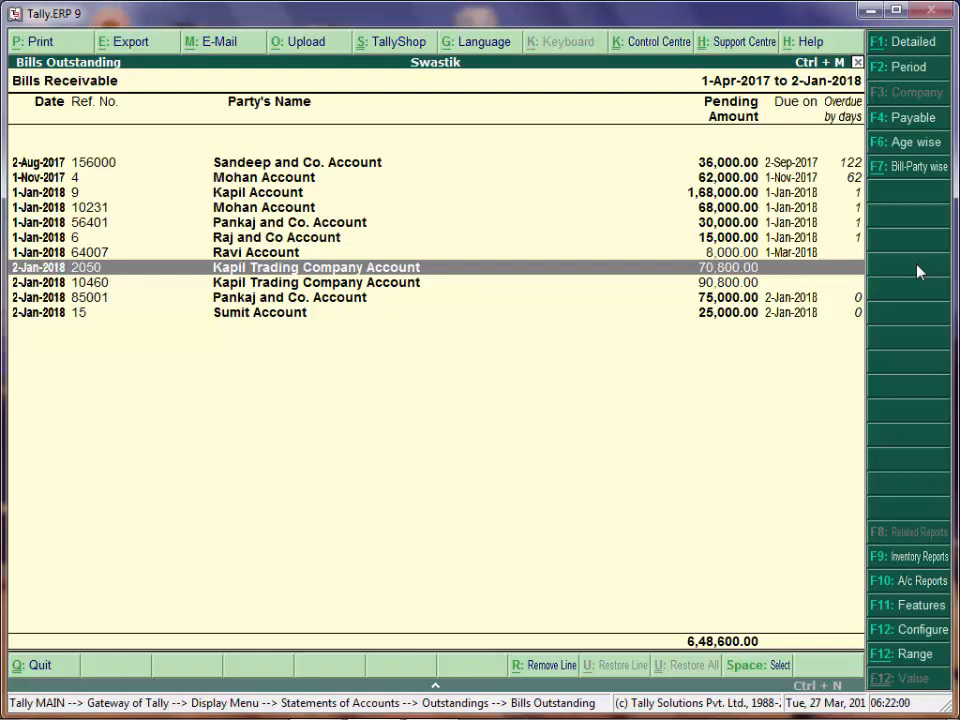
pyautogui.hotkey('shift', 'Return')
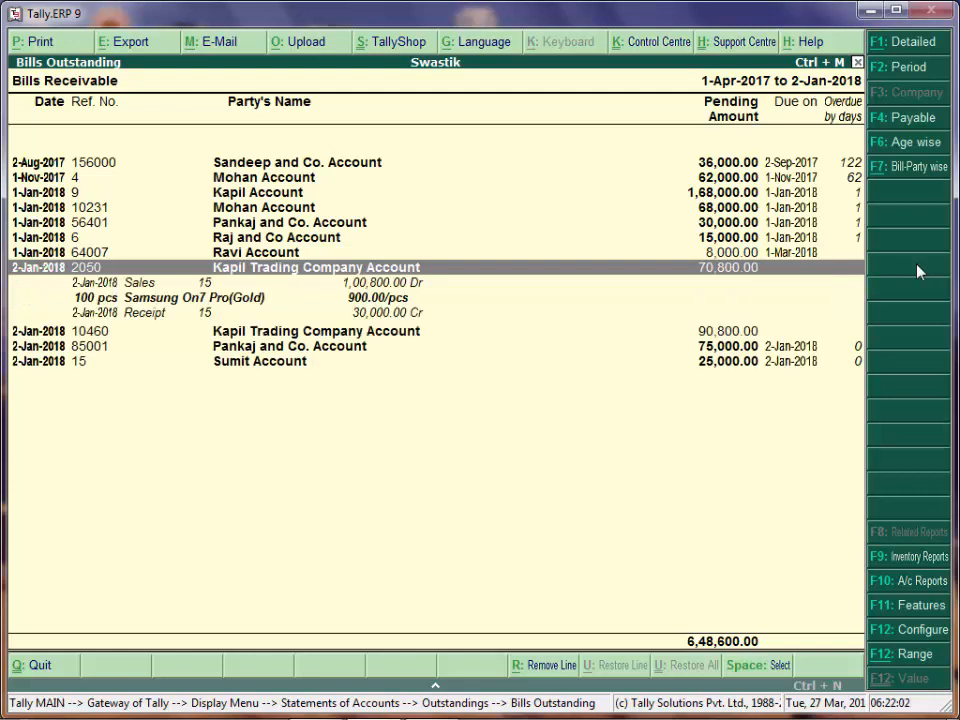
# - Examine the sales and receipt entries under bill 2050 and move on to bill 10460
pyautogui.press('Down')
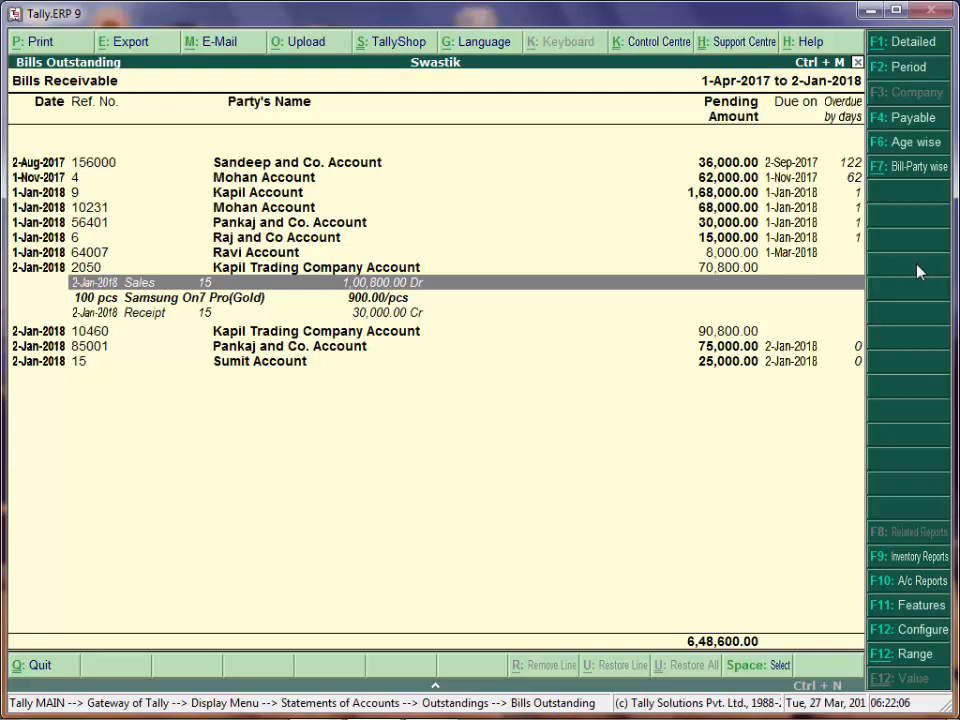
pyautogui.press('Down')
pyautogui.press('Down')
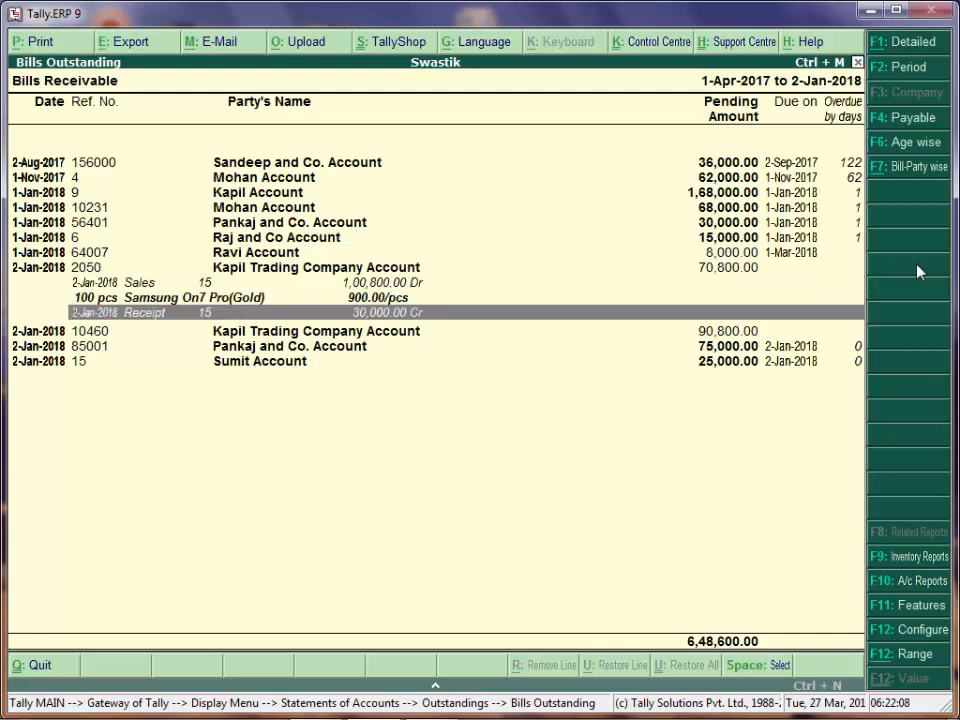
pyautogui.press('Down')
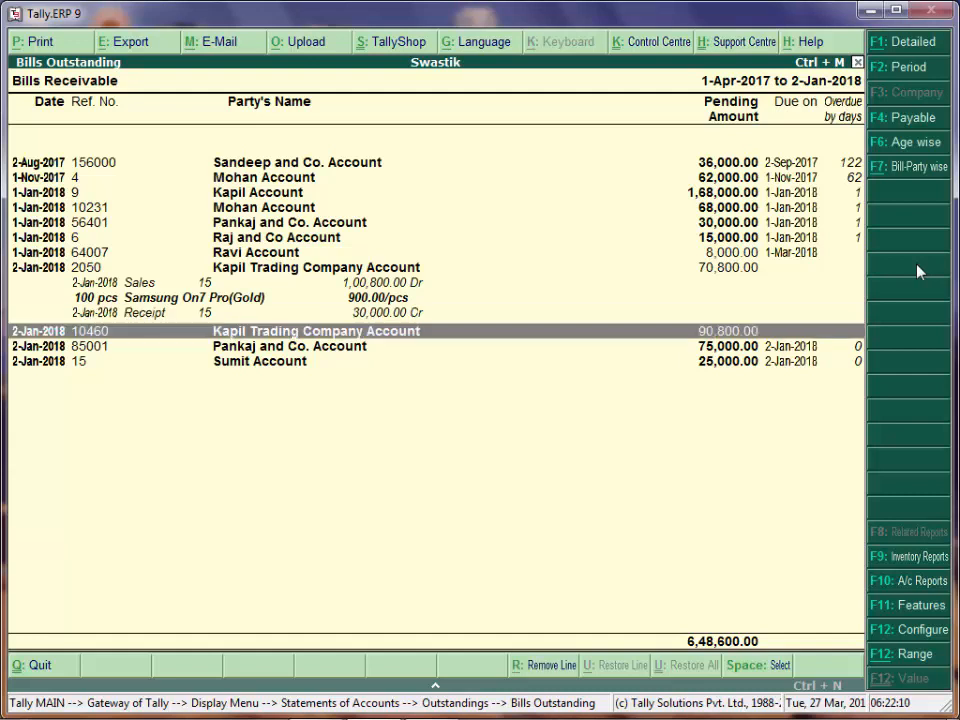
# - Expand the details of Kapil Trading Company's bill 10460, and also expand those of bill 10231
pyautogui.hotkey('shift', 'Return')
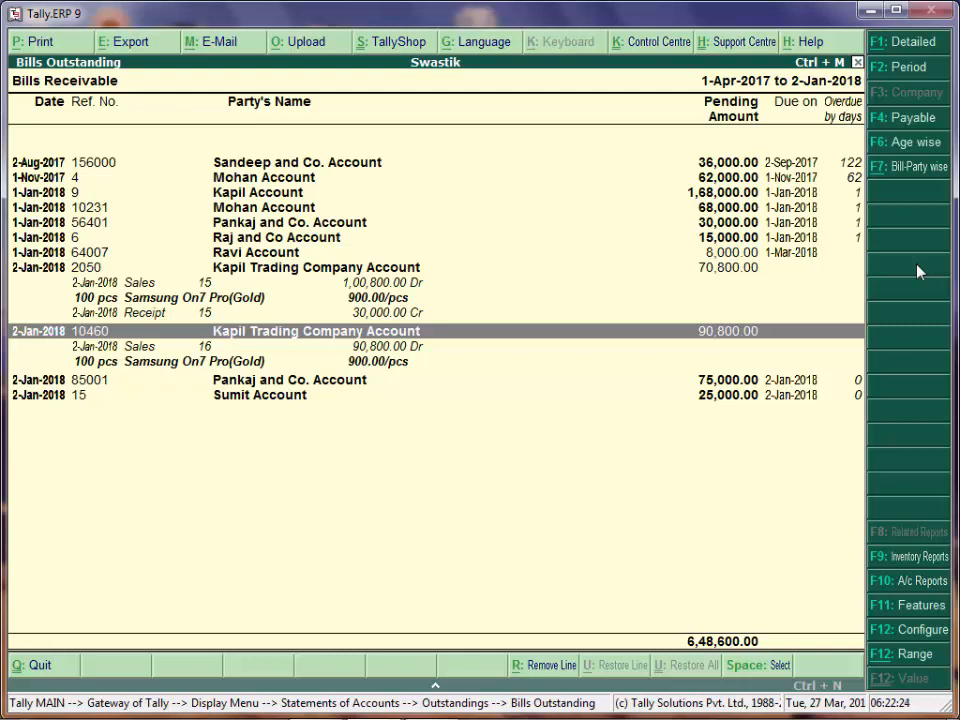
pyautogui.press('Up')
pyautogui.press('Up')
pyautogui.press('Up')
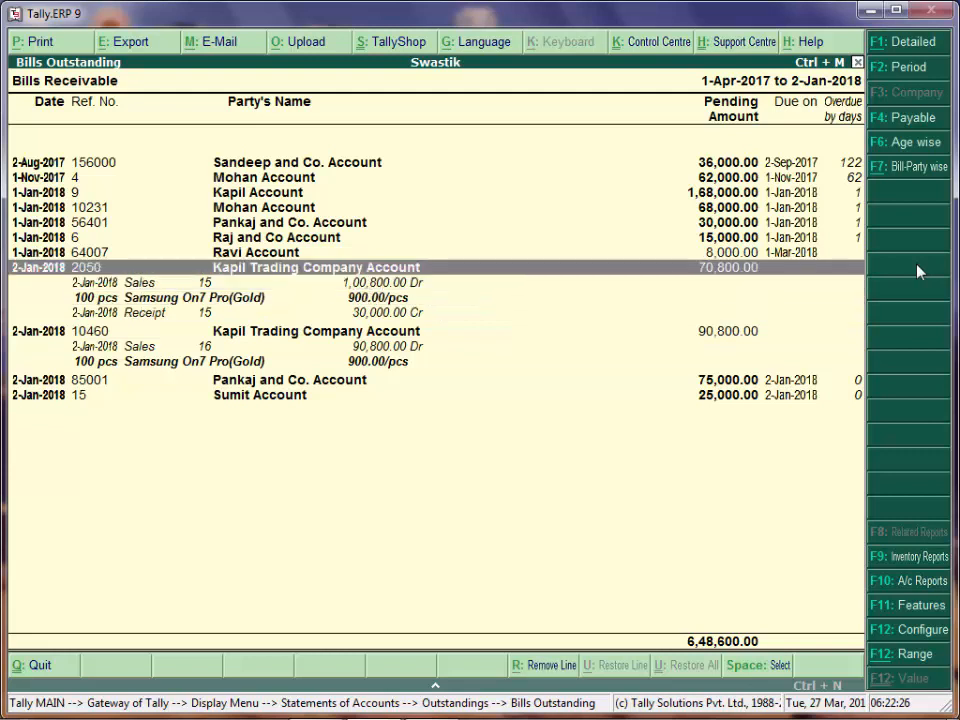
pyautogui.press('Up')
pyautogui.press('Up')
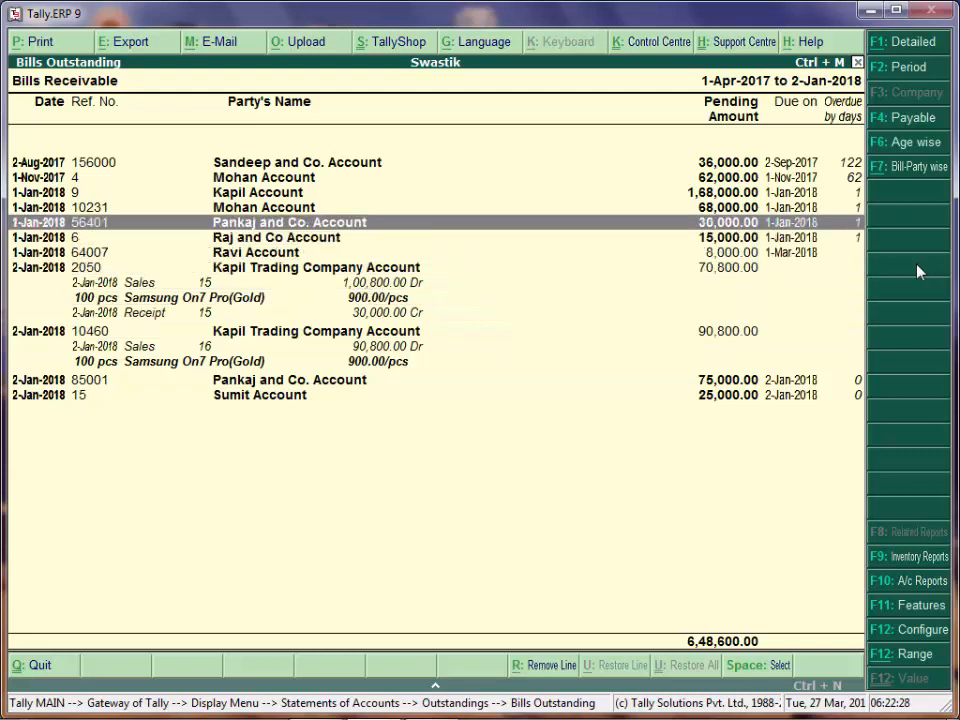
pyautogui.press('Up')
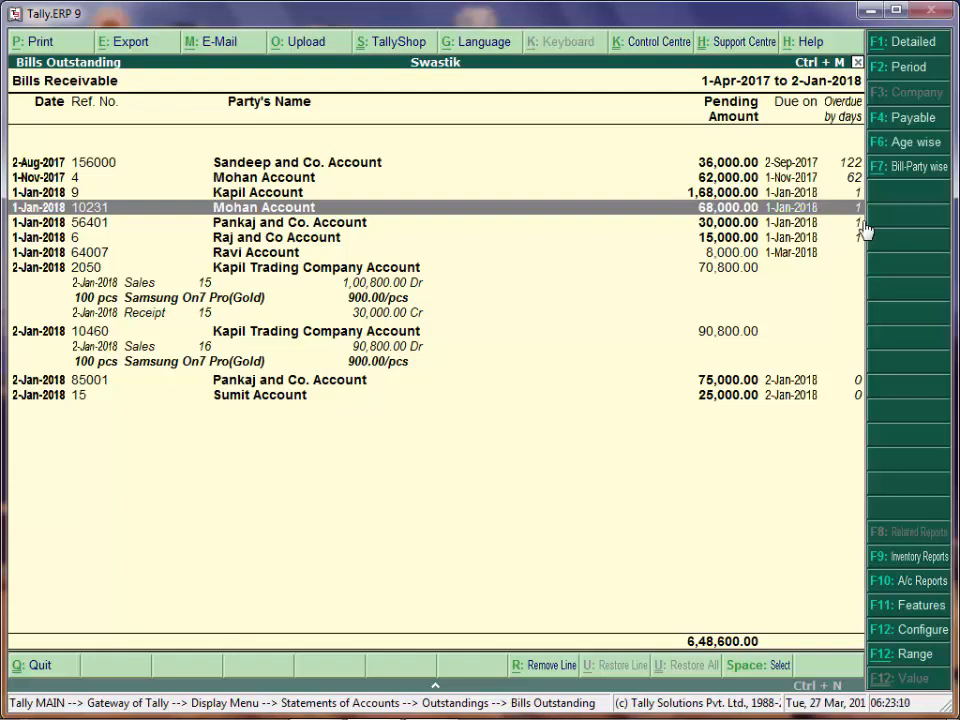
pyautogui.hotkey('shift', 'Return')
pyautogui.press('Down')
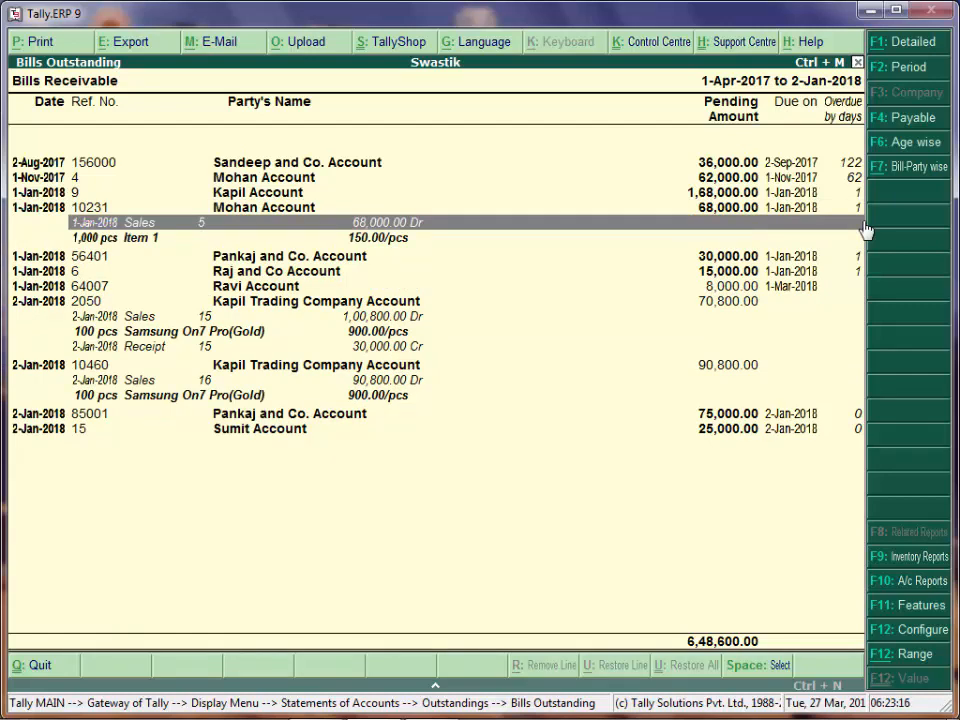
# - Leave the receivables and open the Bills Payable report to review the pending bills down to bill 6700
pyautogui.press('Escape')
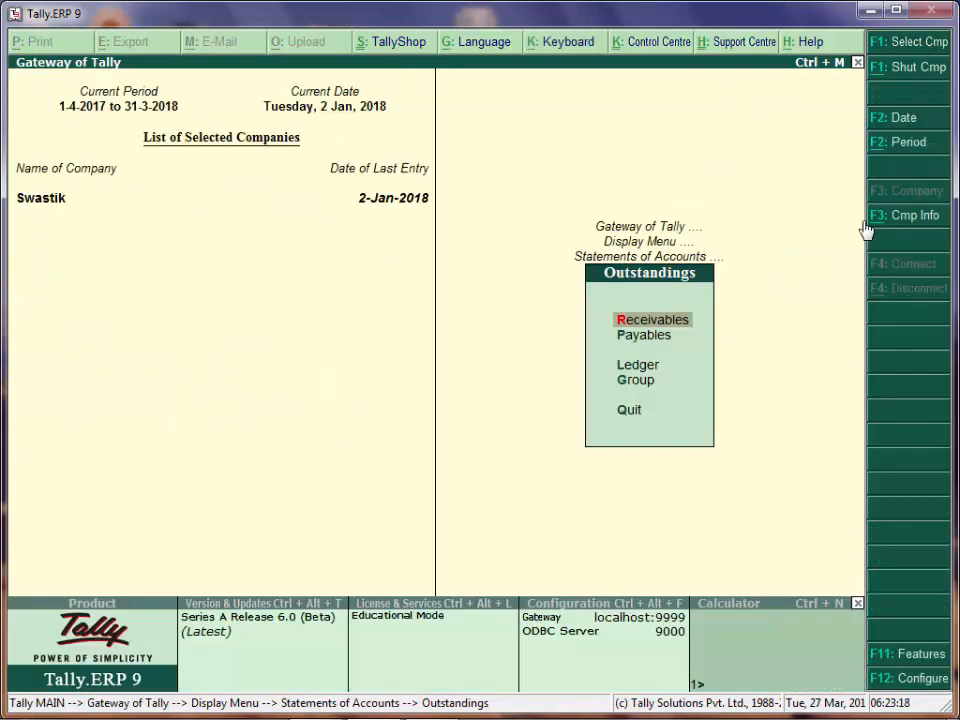
pyautogui.press('Down')
pyautogui.press('Return')
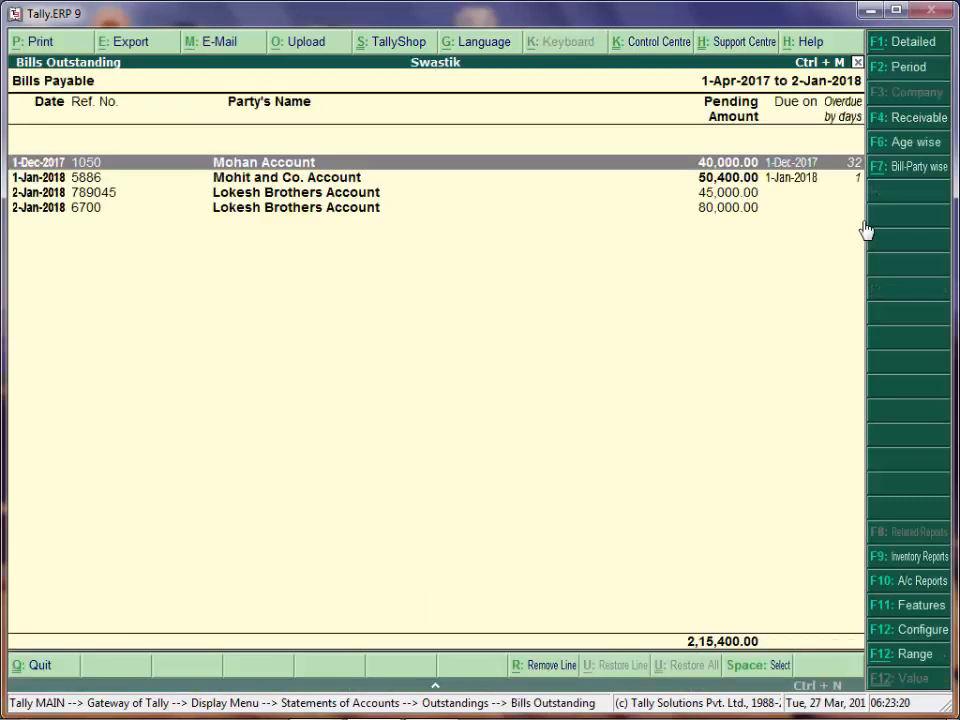
pyautogui.press('Down')
pyautogui.press('Down')
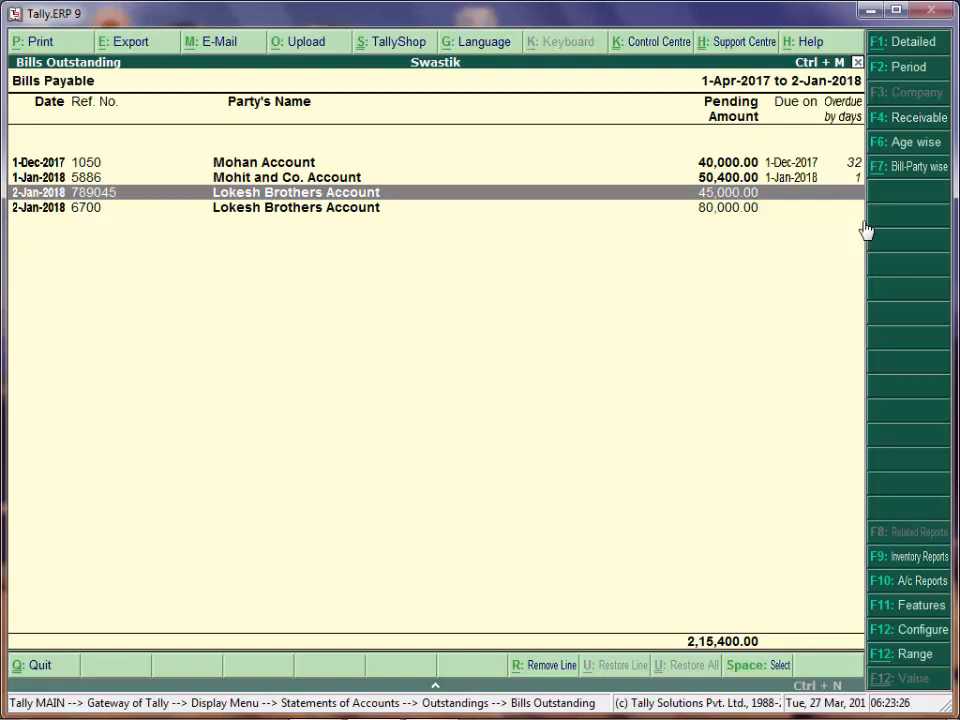
pyautogui.press('Down')
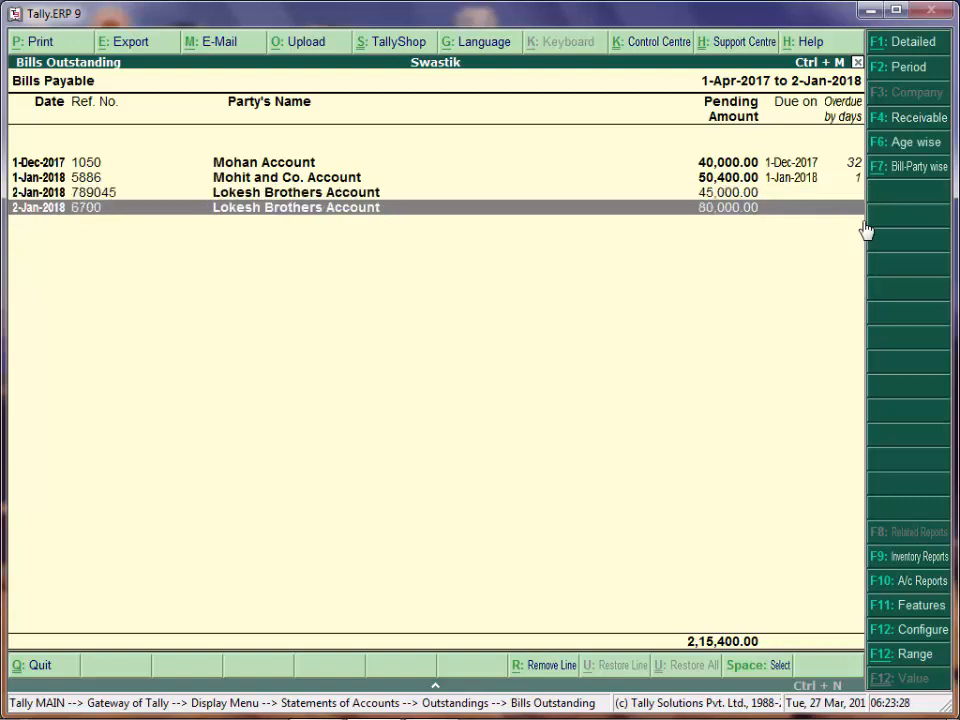
# - Open the ledger outstandings report for Kapil Trading Company Account
pyautogui.press('Escape')
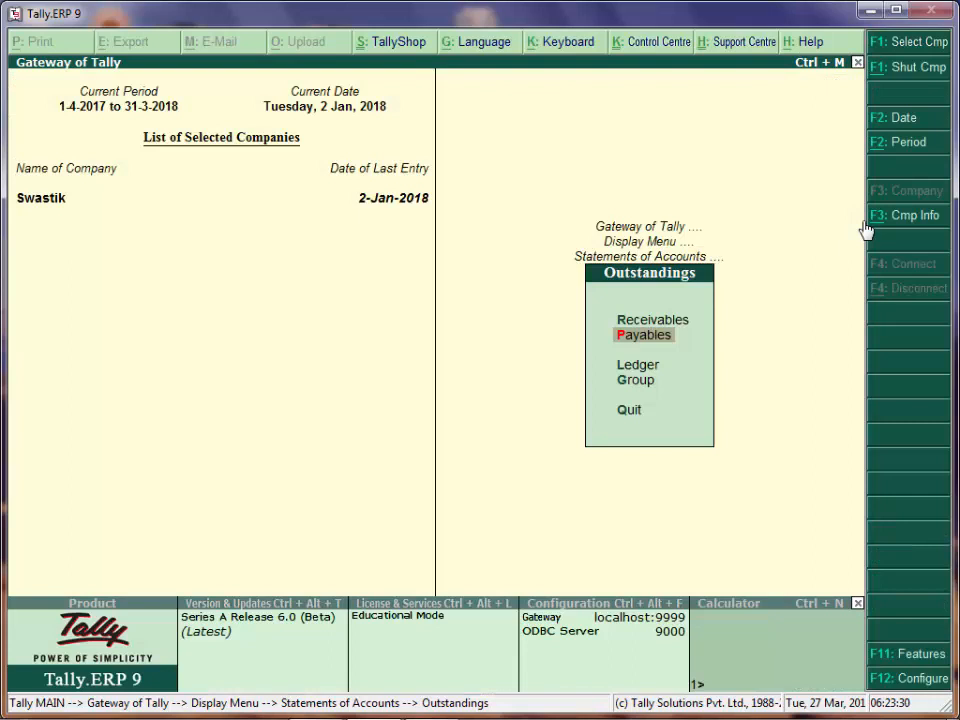
pyautogui.press('Down')
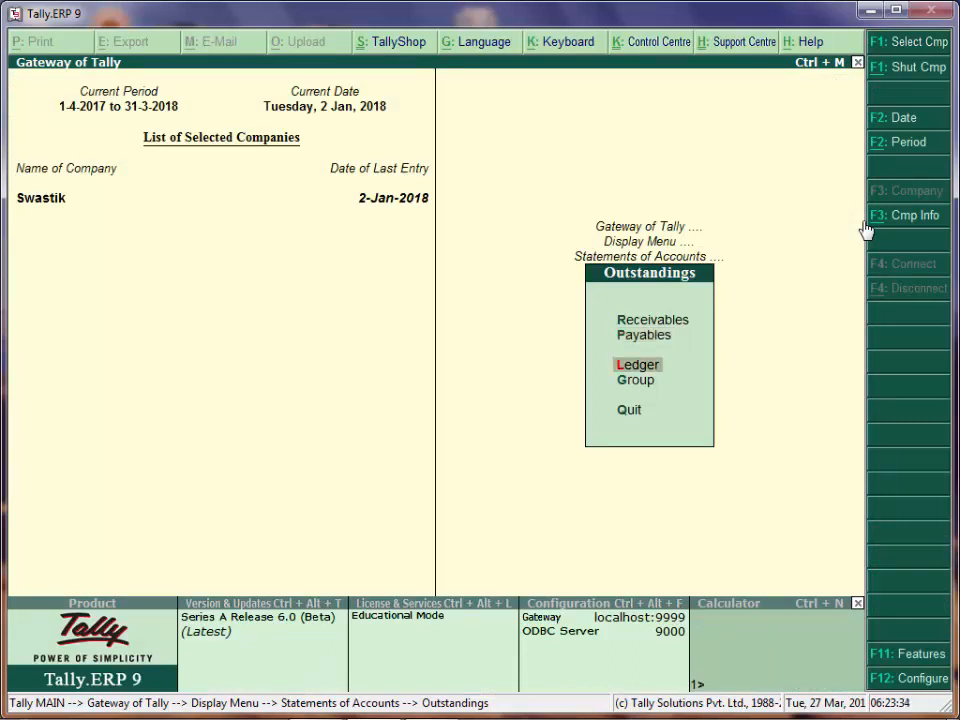
pyautogui.press('Return')
pyautogui.press('Down')
pyautogui.press('Down')
pyautogui.press('Down')
pyautogui.press('Down')
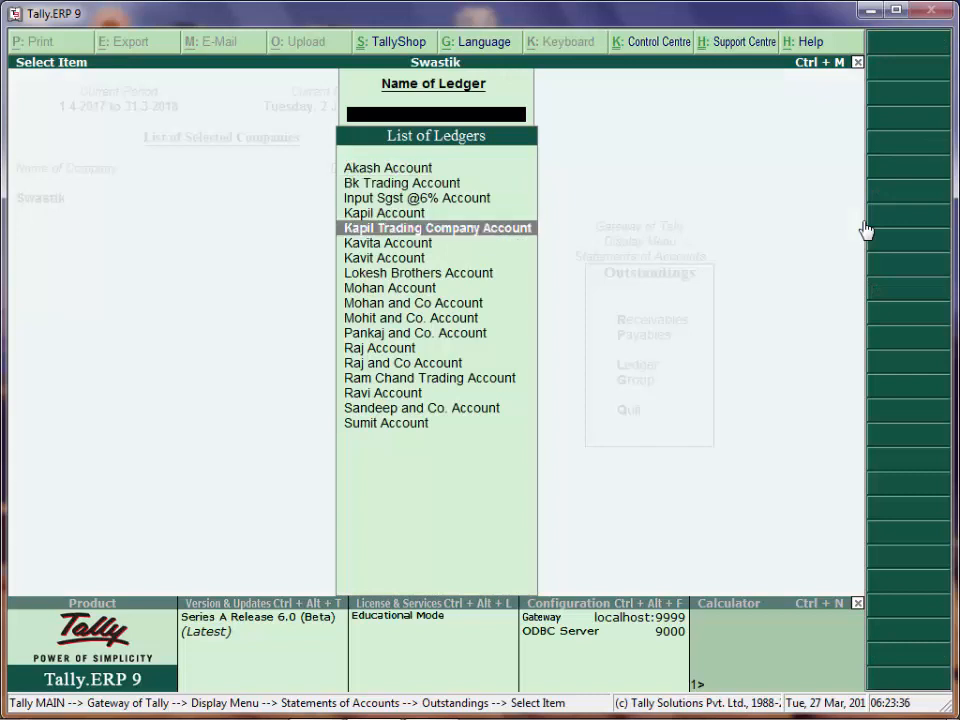
pyautogui.press('Down')
pyautogui.press('Down')
pyautogui.press('Down')
pyautogui.press('Down')
pyautogui.press('Down')
pyautogui.press('Up')
pyautogui.press('Up')
pyautogui.press('Up')
pyautogui.press('Up')
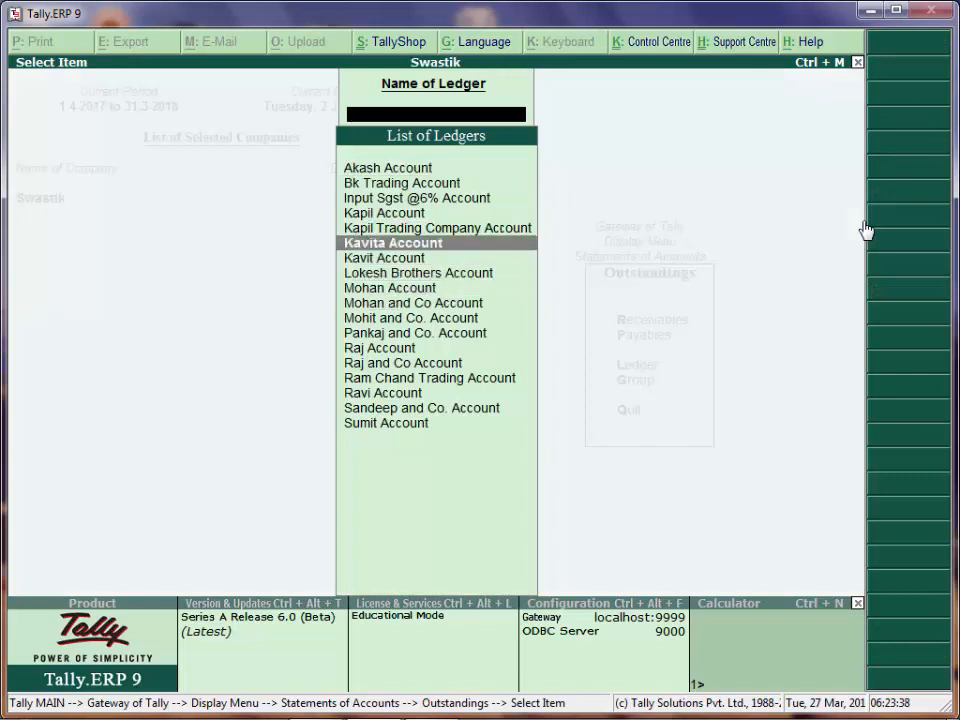
pyautogui.press('Up')
pyautogui.press('Return')
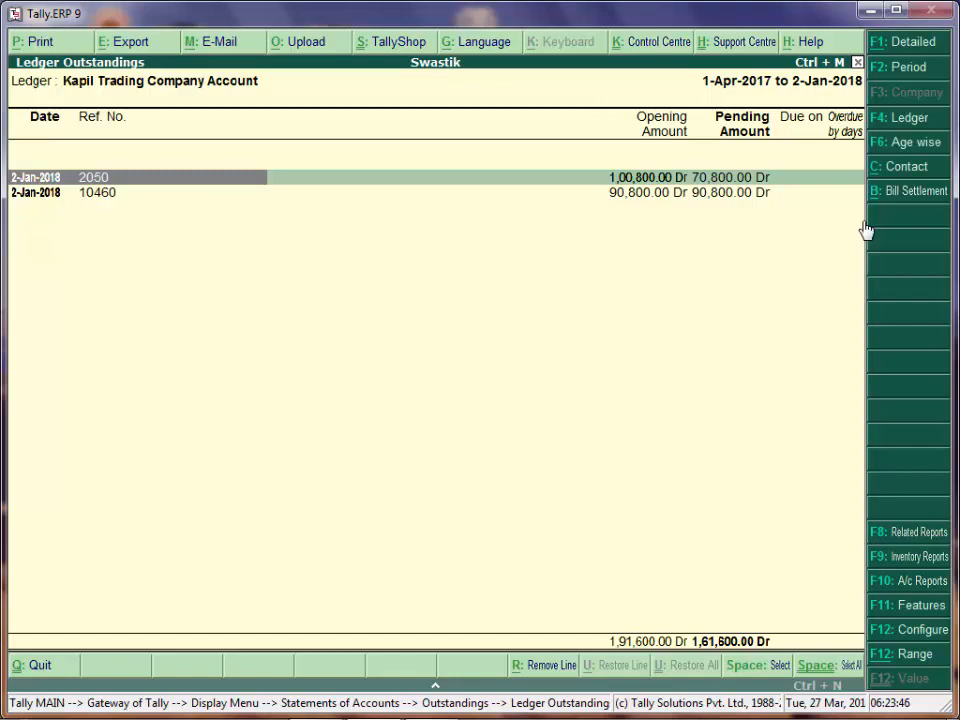
# - Close the ledger report and open the group outstandings for Sundry Debtors
pyautogui.press('Escape')
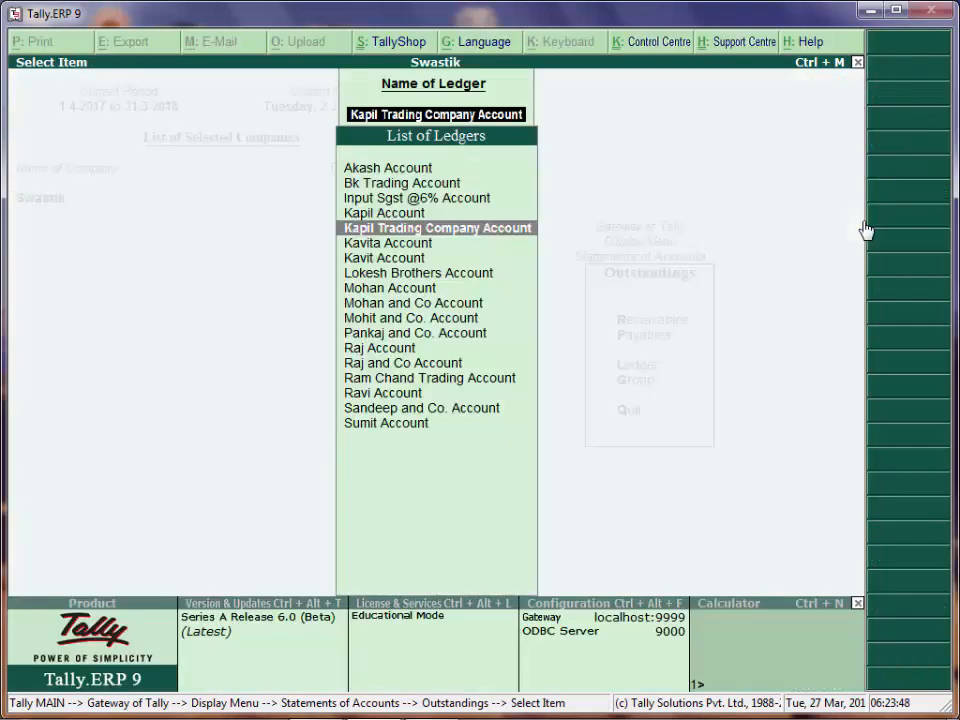
pyautogui.press('Escape')
pyautogui.press('Down')
pyautogui.press('Return')
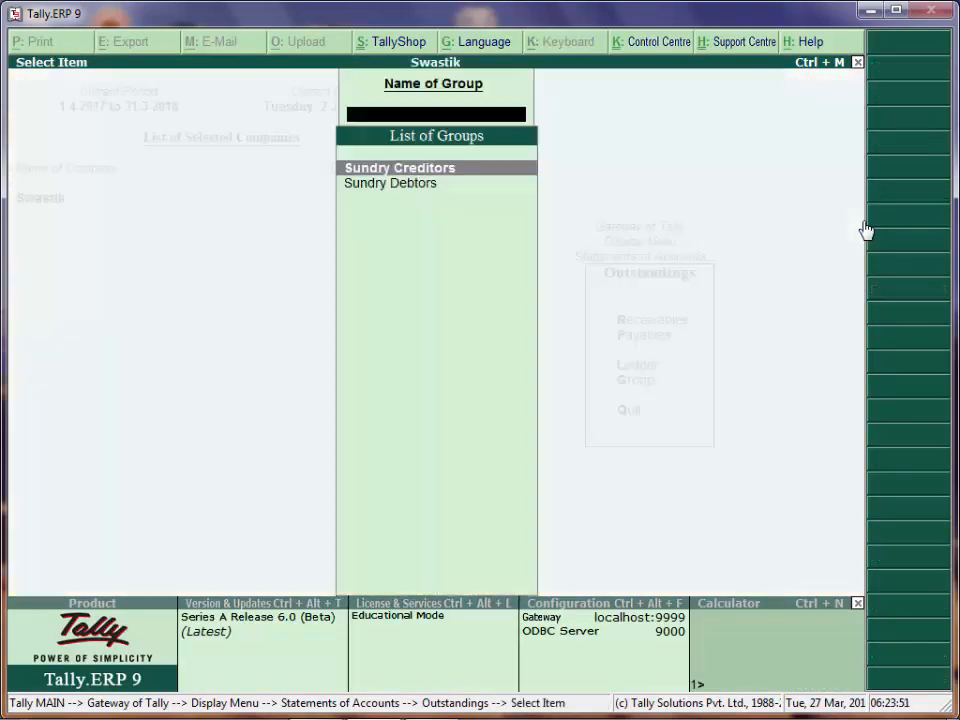
pyautogui.press('Down')
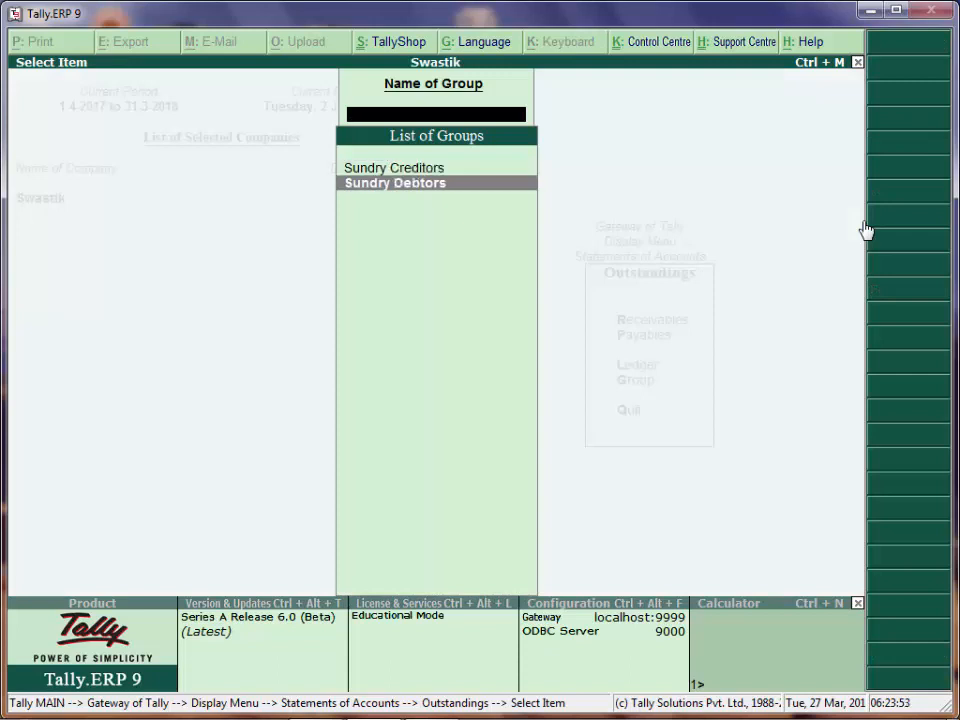
pyautogui.press('Return')
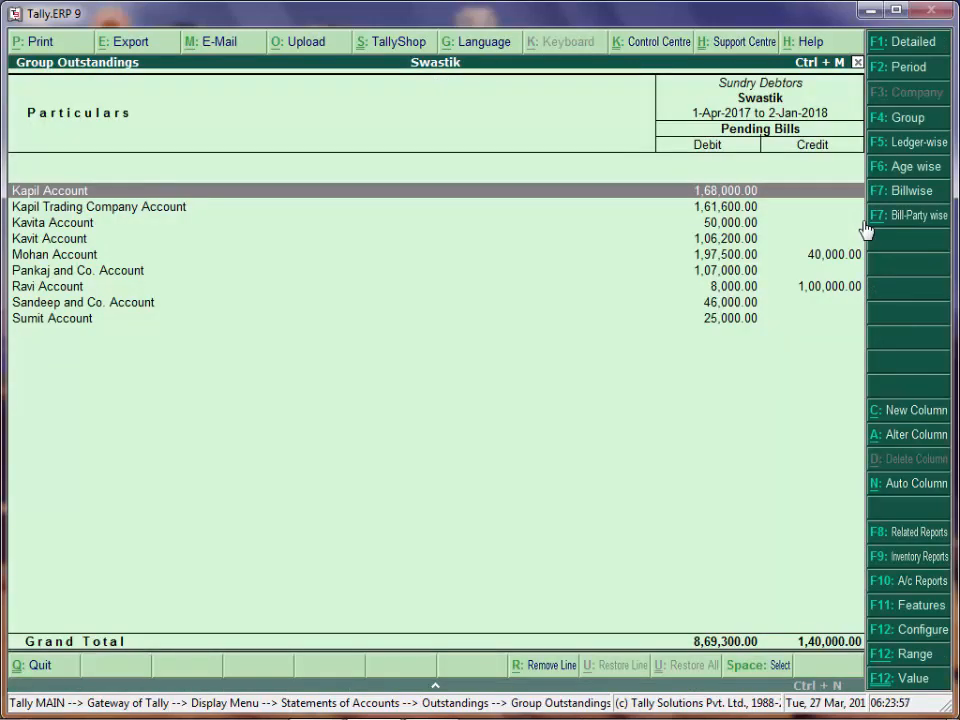
# - Drill down into Kapil Trading Company Account from the group outstandings, review its pending bills and return to the group
pyautogui.press('Down')
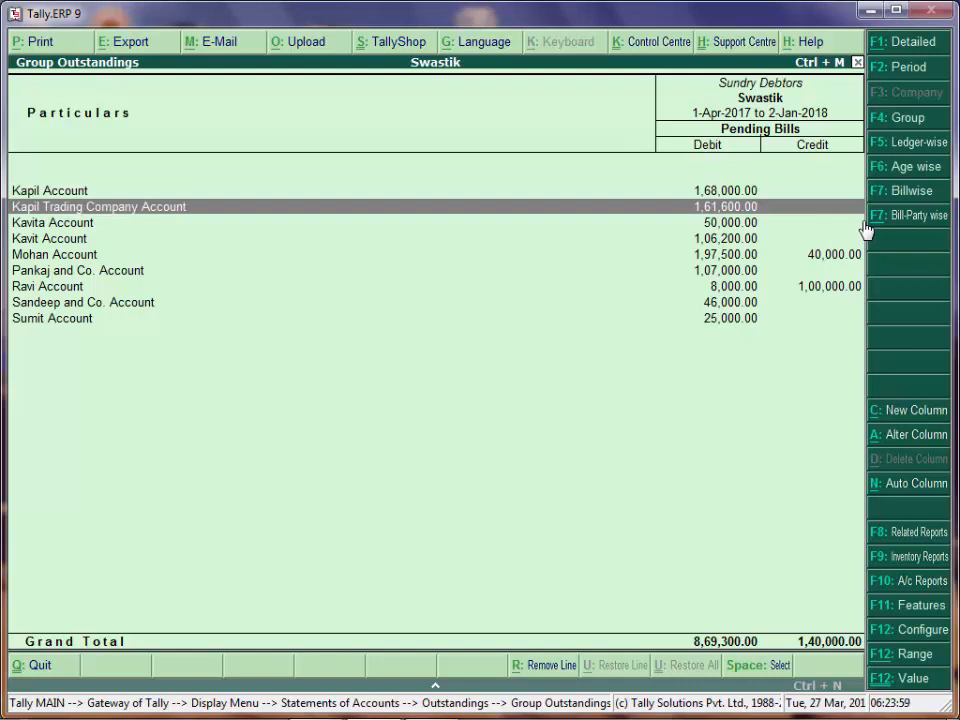
pyautogui.press('Up')
pyautogui.press('Down')
pyautogui.press('Return')
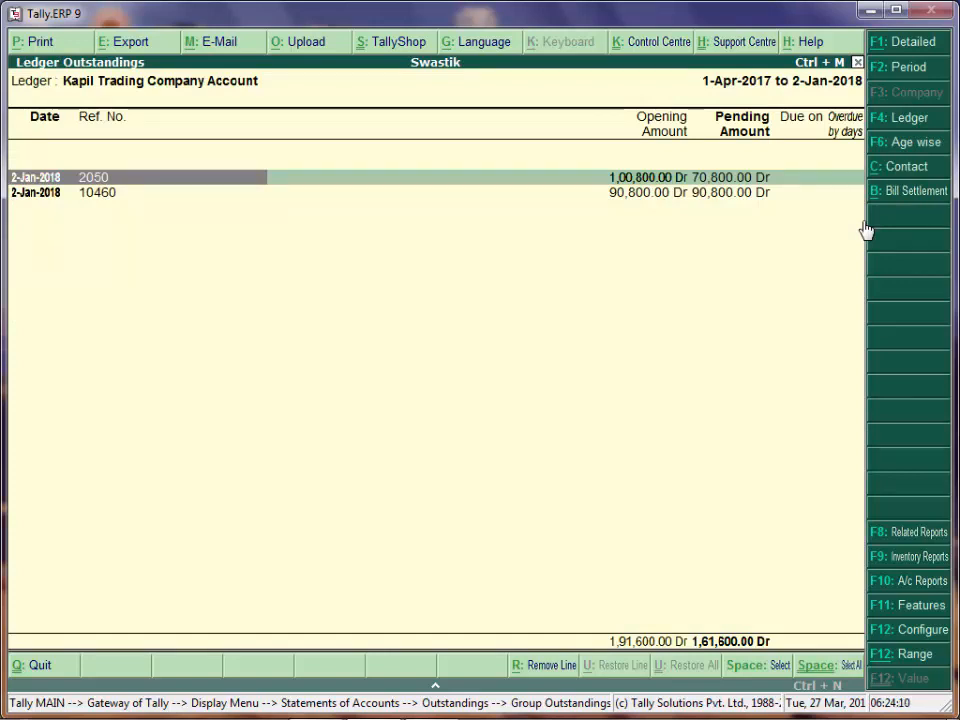
pyautogui.press('Escape')
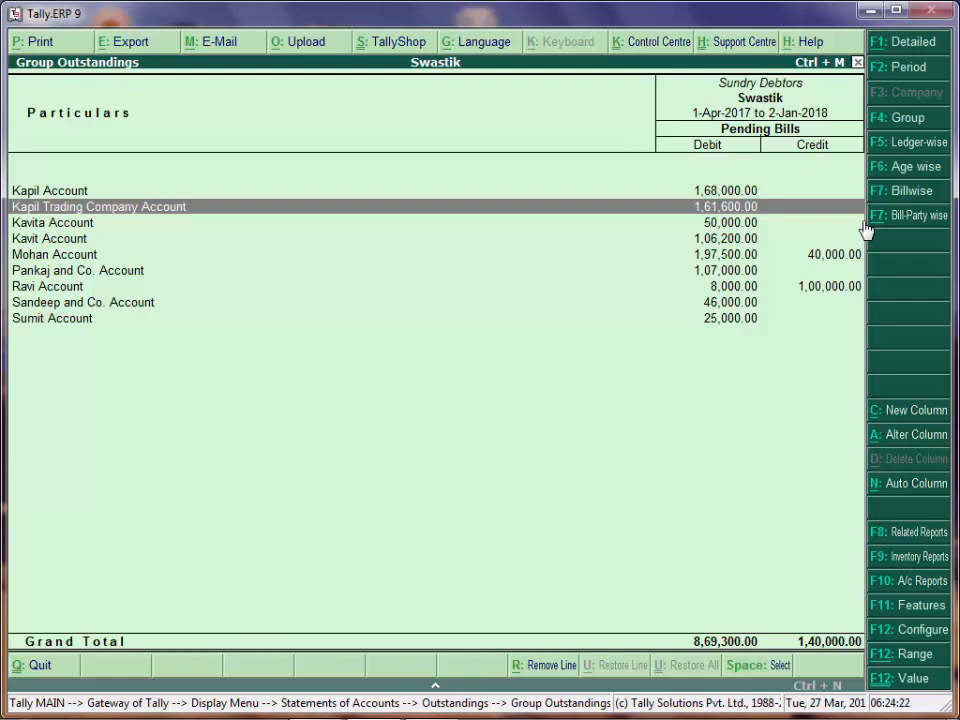
# - Exit the outstandings reports back to the Gateway of Tally and open accounting voucher creation for a sales voucher
pyautogui.press('Escape')
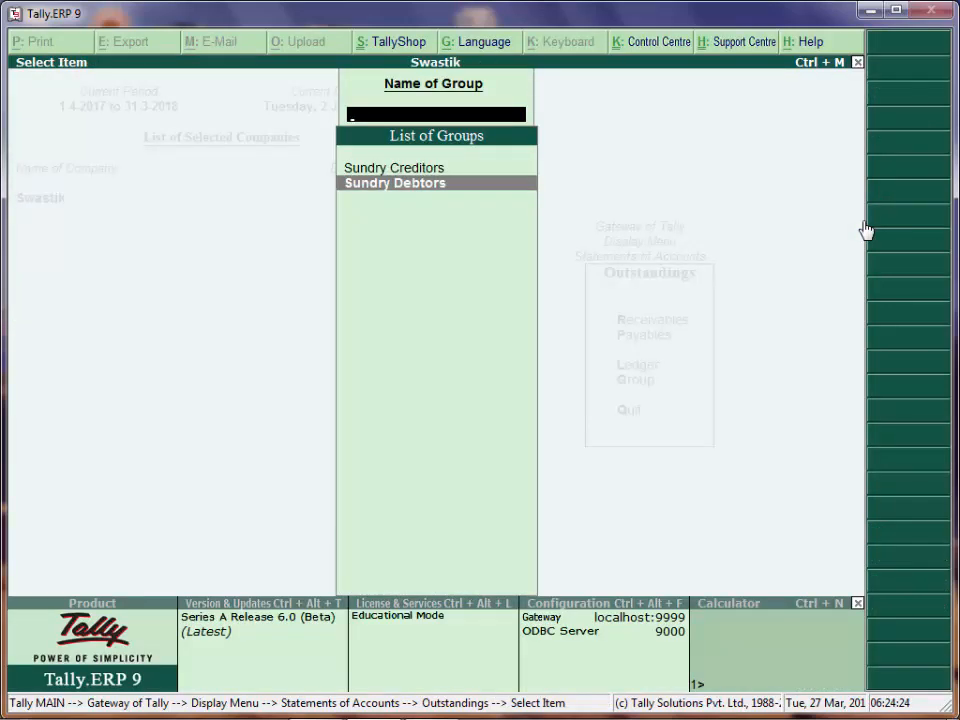
pyautogui.press('Escape')
pyautogui.press('Escape')
pyautogui.press('Escape')
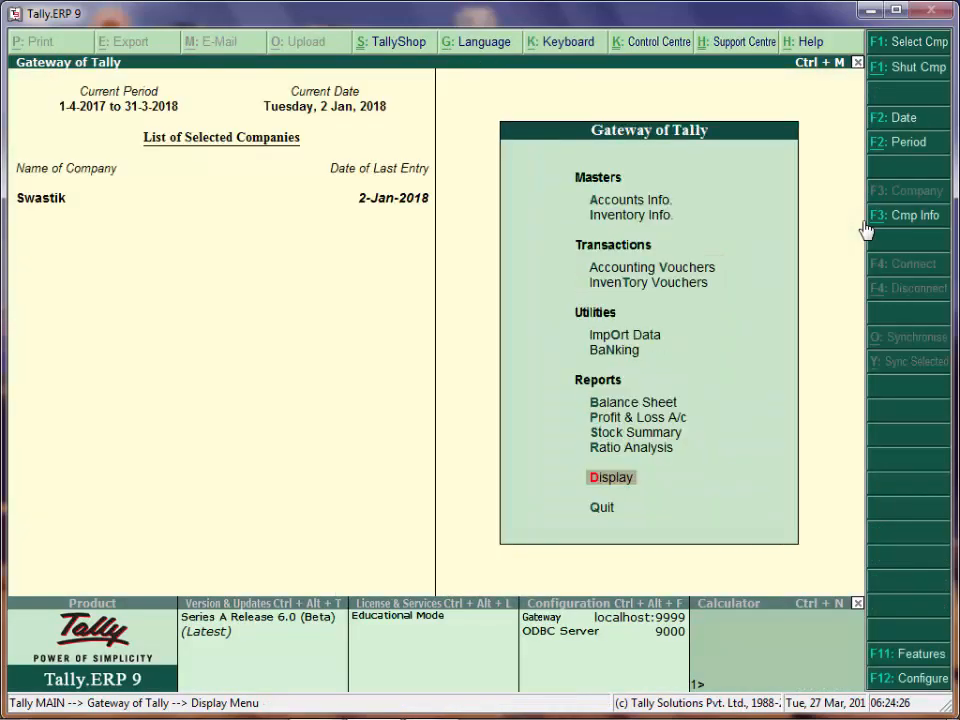
pyautogui.press('Up')
pyautogui.press('Up')
pyautogui.press('Up')
pyautogui.press('Up')
pyautogui.press('Up')
pyautogui.press('Up')
pyautogui.press('Up')
pyautogui.press('Up')
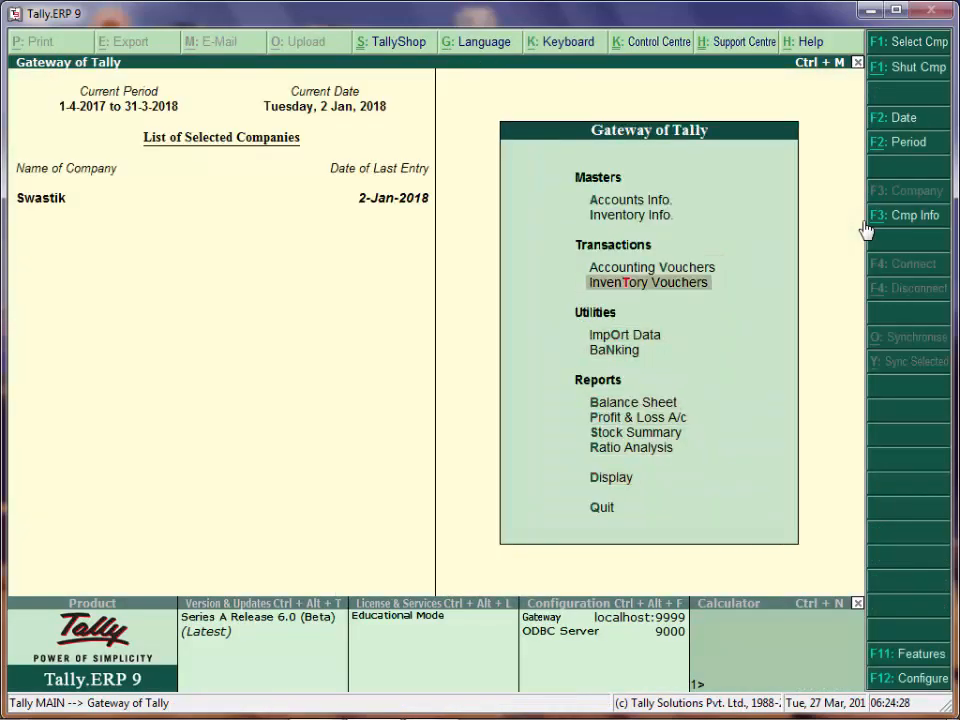
pyautogui.press('Return')
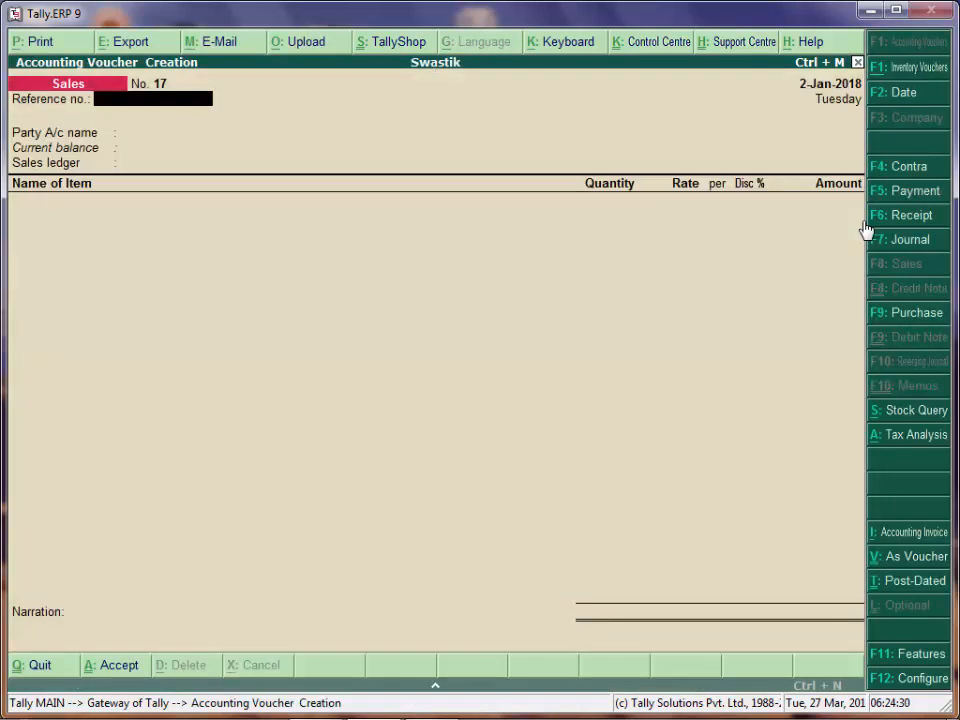
# - Leave the reference number blank and choose Kapil Trading Company Account as the sales voucher's party
pyautogui.press('Return')
pyautogui.press('Down')
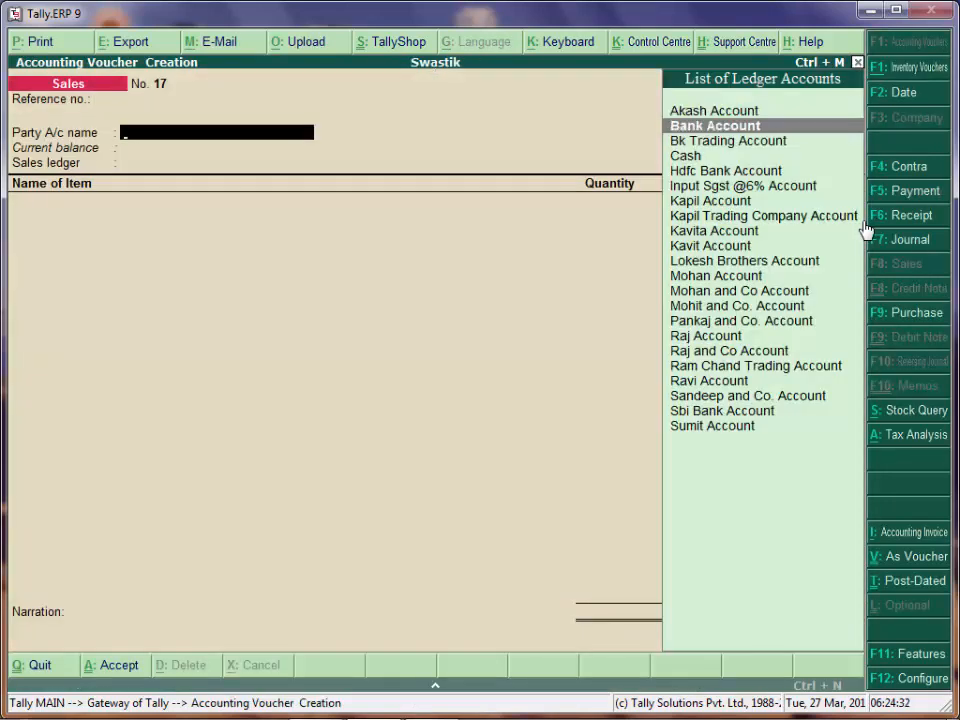
pyautogui.press('Down')
pyautogui.press('Down')
pyautogui.press('Down')
pyautogui.press('Down')
pyautogui.press('Down')
pyautogui.press('Down')
pyautogui.press('Return')
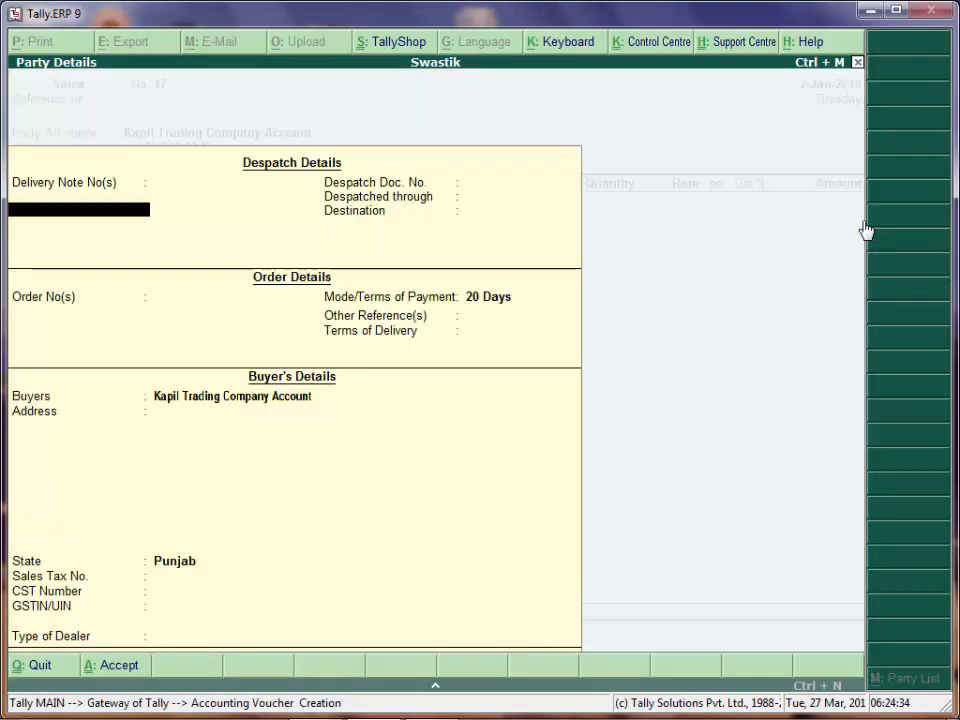
# - Go through and accept the party's despatch, order and buyer's details, keeping the 20 Days payment terms and Punjab as the state
pyautogui.press('Return')
pyautogui.press('Return')
pyautogui.press('Return')
pyautogui.press('Return')
pyautogui.press('Return')
pyautogui.press('Return')
pyautogui.press('Return')
pyautogui.press('Return')
pyautogui.press('Return')
pyautogui.press('Return')
pyautogui.press('Return')
pyautogui.press('Return')
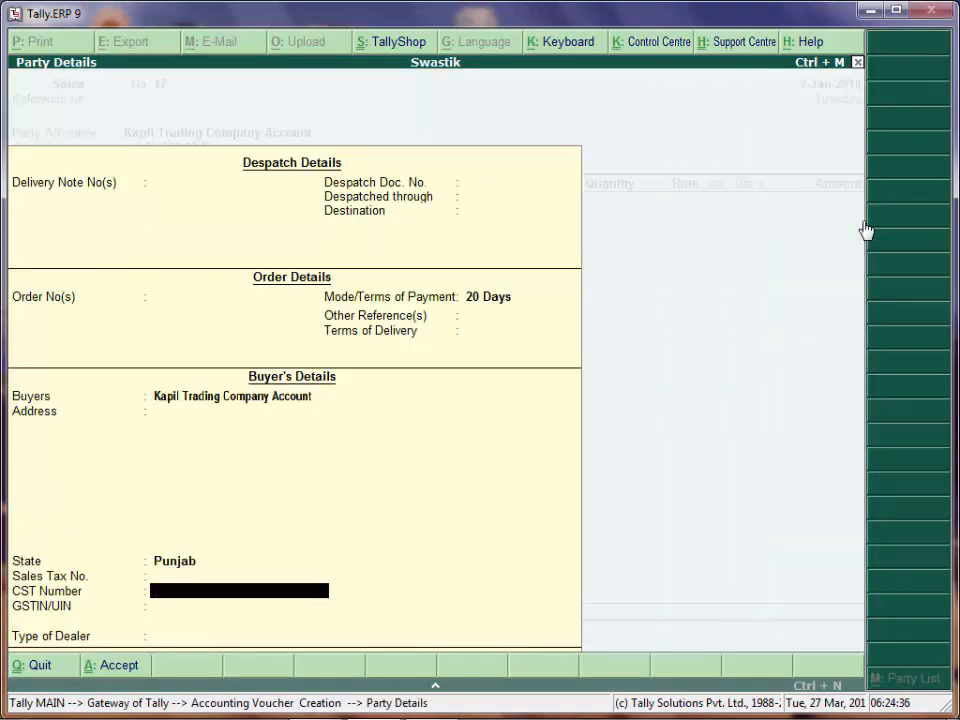
pyautogui.press('Return')
pyautogui.press('Return')
pyautogui.press('Down')
pyautogui.press('Down')
pyautogui.press('Return')
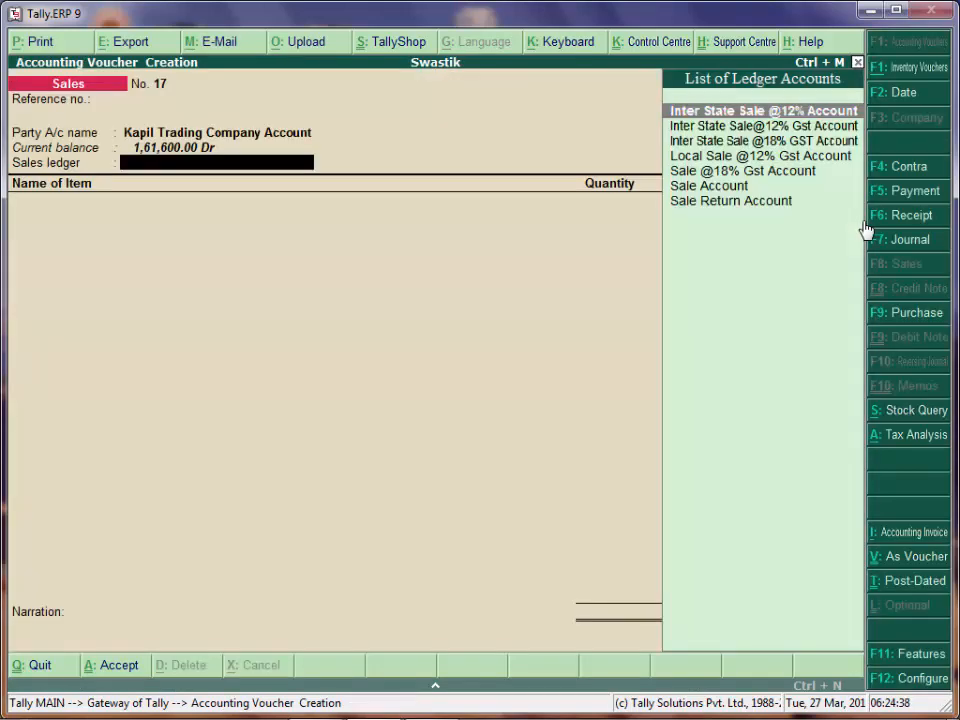
# - Set the sales ledger of the voucher to Sale Account
pyautogui.press('Down')
pyautogui.press('Down')
pyautogui.press('Down')
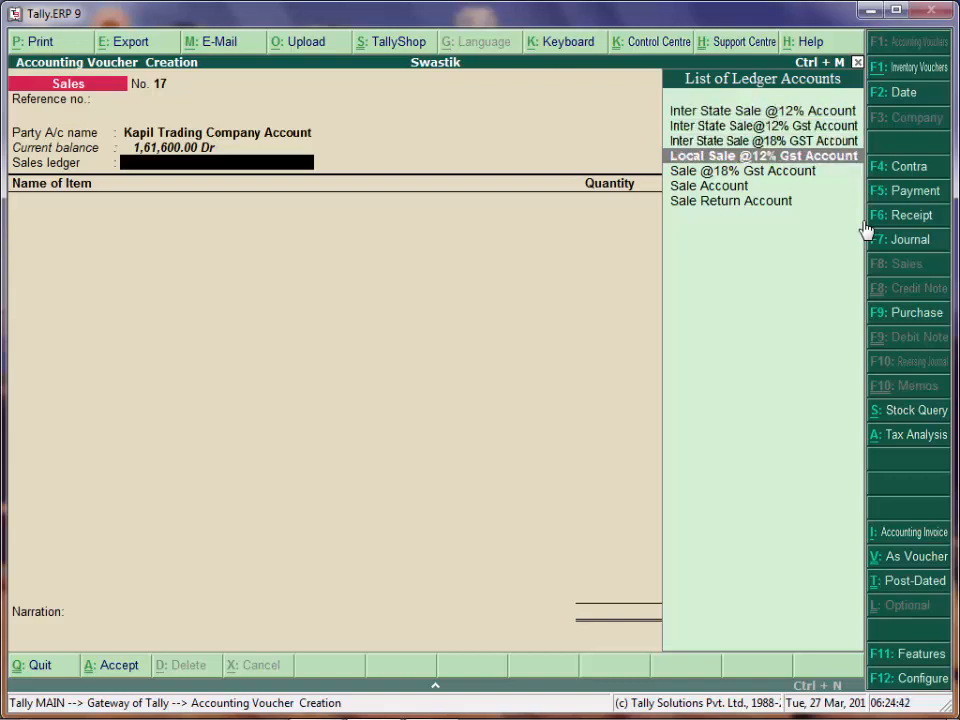
pyautogui.press('Down')
pyautogui.press('Down')
pyautogui.press('Return')
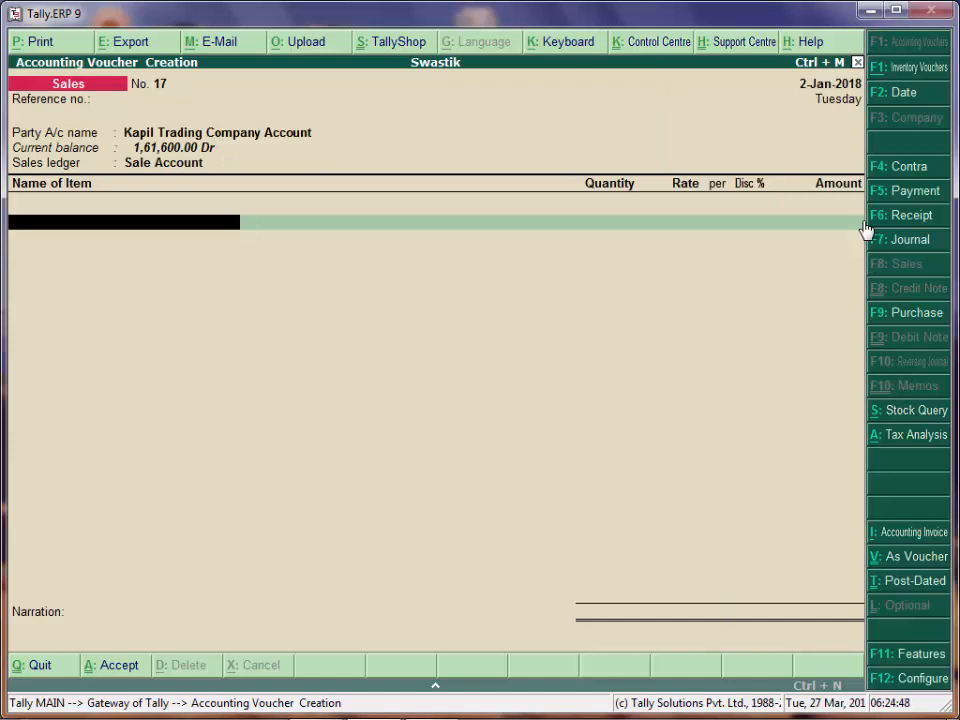
# - Add the stock item Samsung On7 Pro(Gold) to the sale and set its allocation location to Delhi Store
pyautogui.write('S')
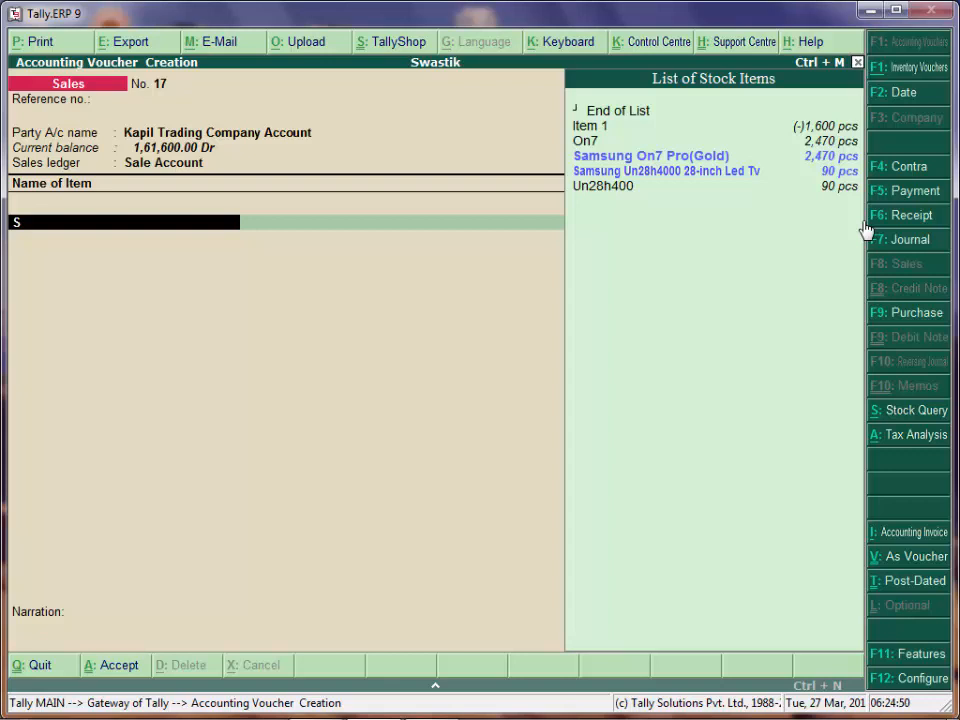
pyautogui.press('Down')
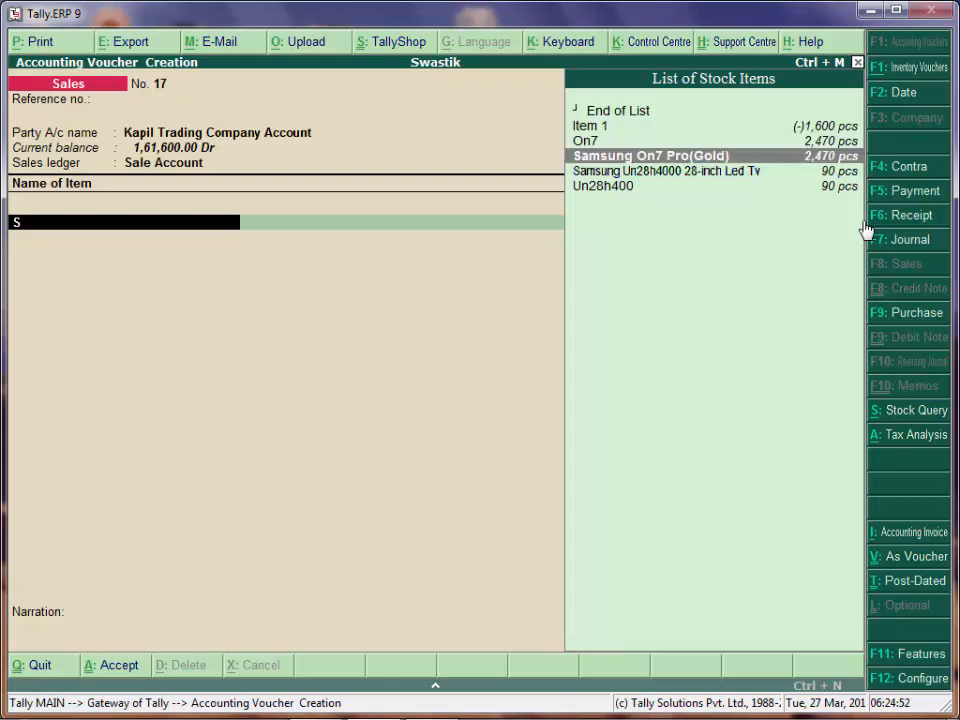
pyautogui.press('Return')
pyautogui.press('Return')
pyautogui.press('BackSpace')
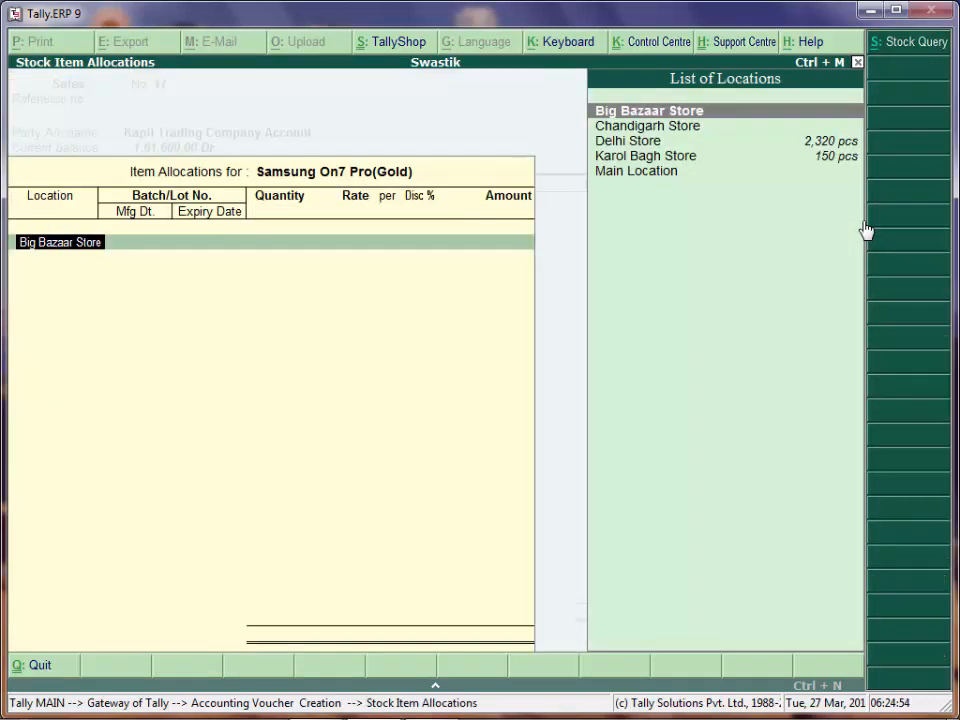
pyautogui.press('Down')
pyautogui.press('Down')
pyautogui.press('Return')
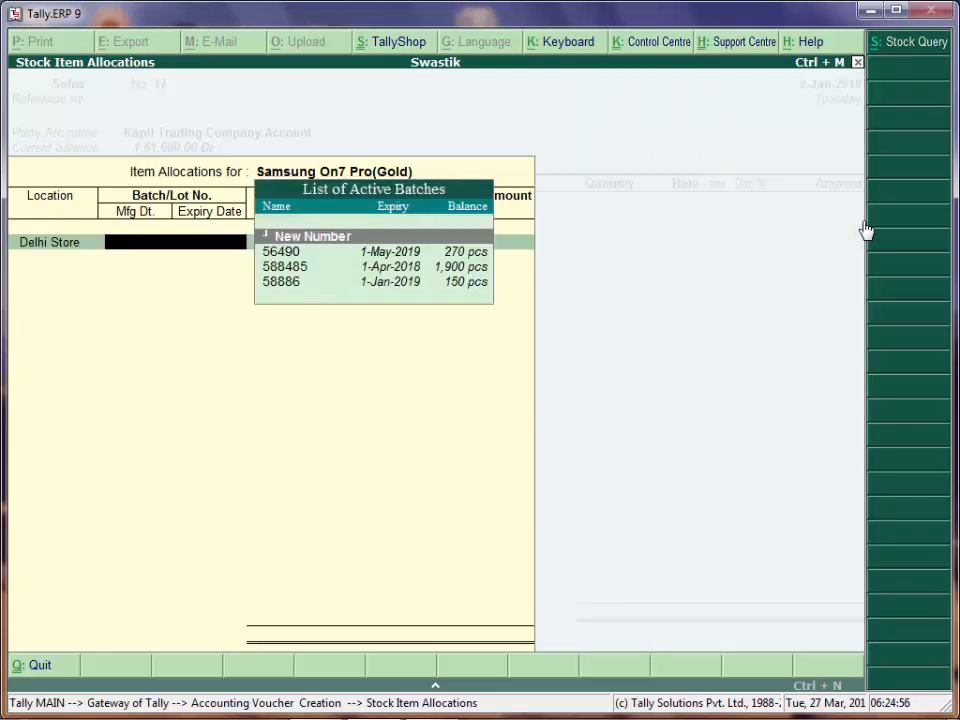
# - Allocate 250 pcs of Samsung On7 Pro(Gold) from batch 56490 at a rate of 900.00 per piece
pyautogui.press('Down')
pyautogui.press('Return')
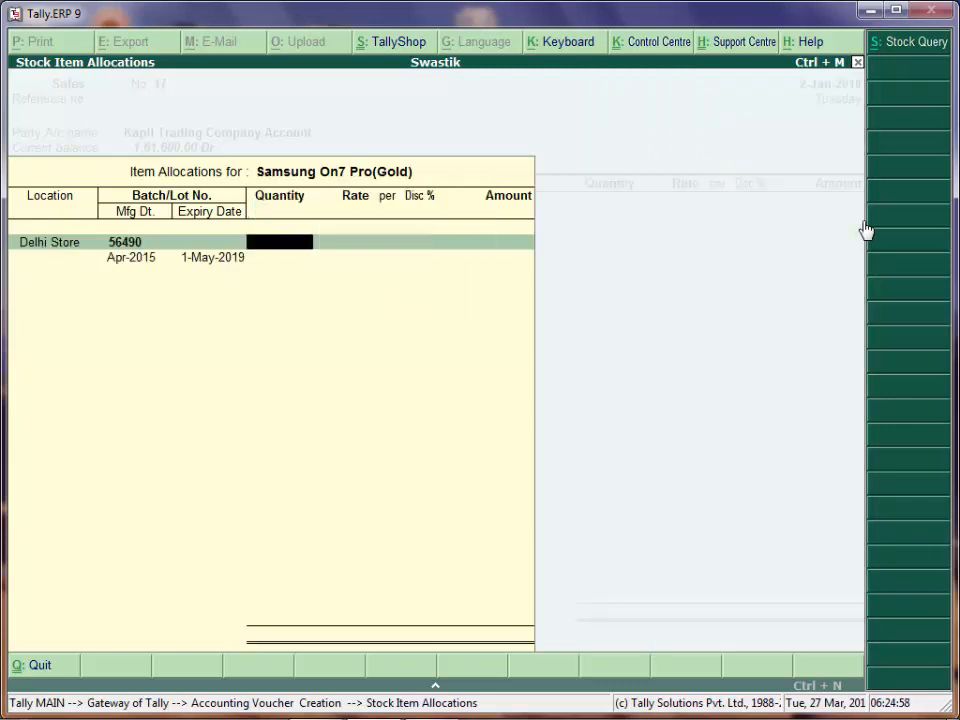
pyautogui.write('250')
pyautogui.press('Return')
pyautogui.press('Return')
pyautogui.press('Return')
pyautogui.press('Return')
pyautogui.press('Return')
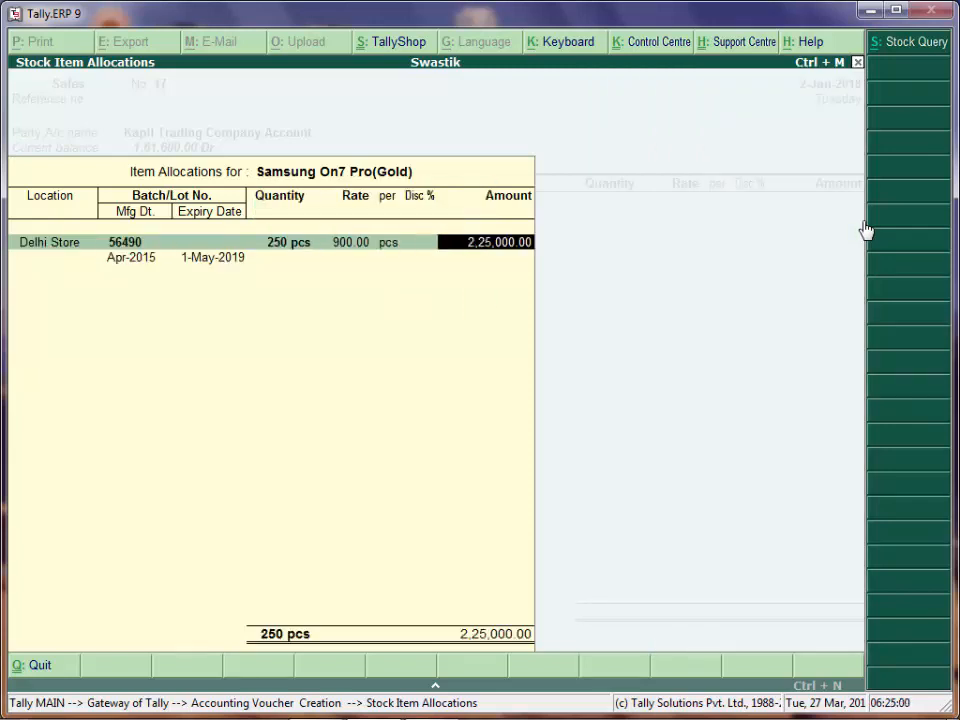
pyautogui.press('Return')
pyautogui.press('Return')
pyautogui.press('Return')
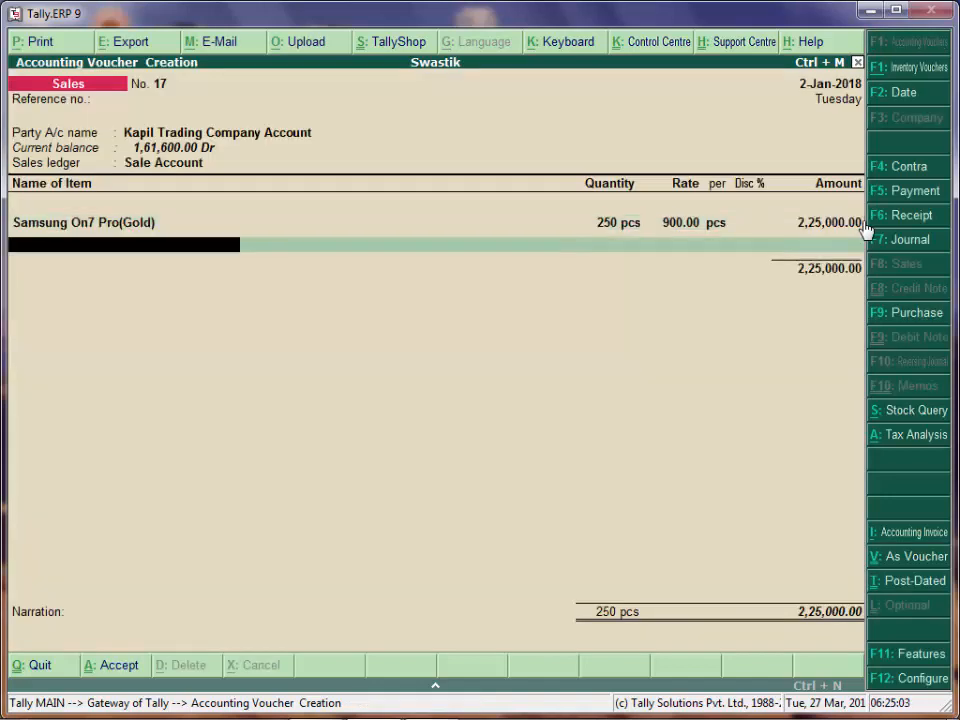
# - Finish the item list, adjust the sale's full 2,25,000.00 Dr as On Account, and save the voucher without a narration
pyautogui.press('Return')
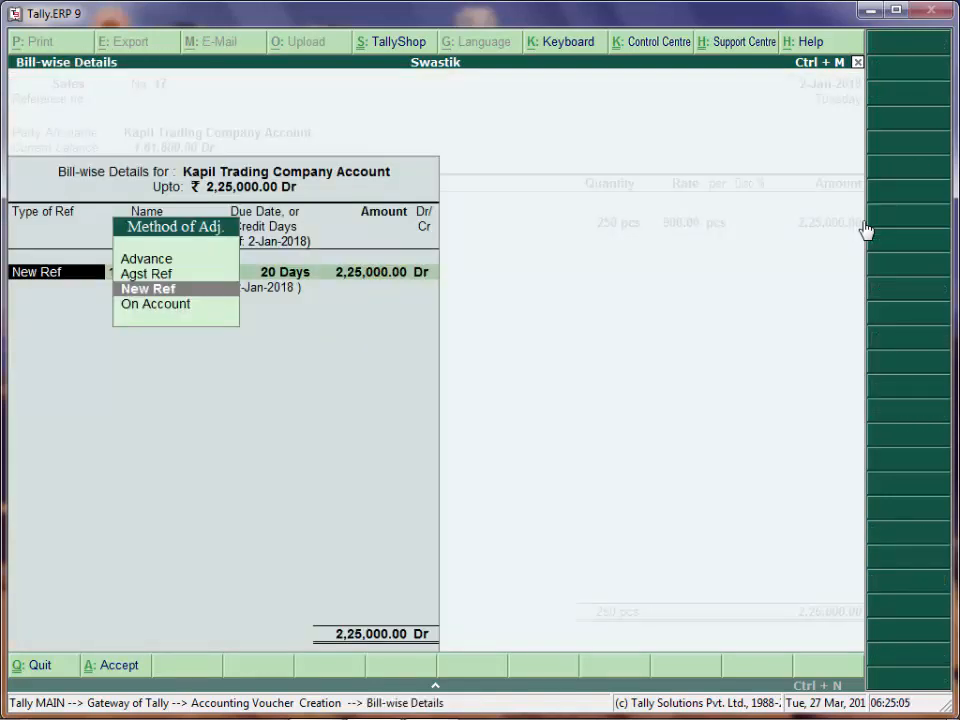
pyautogui.press('Return')
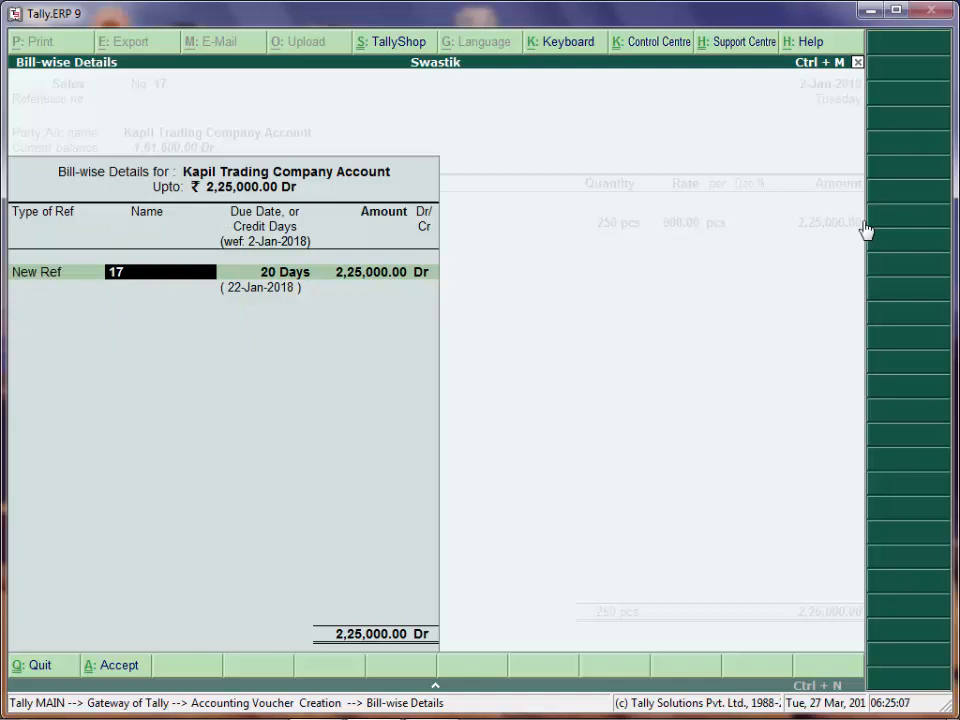
pyautogui.press('BackSpace')
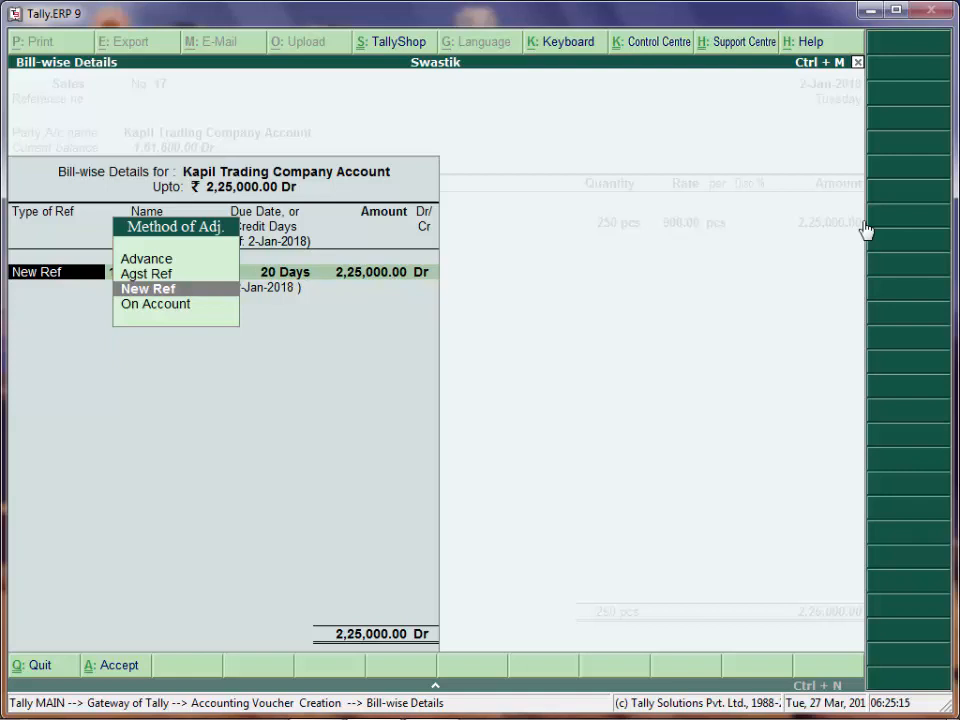
pyautogui.press('Down')
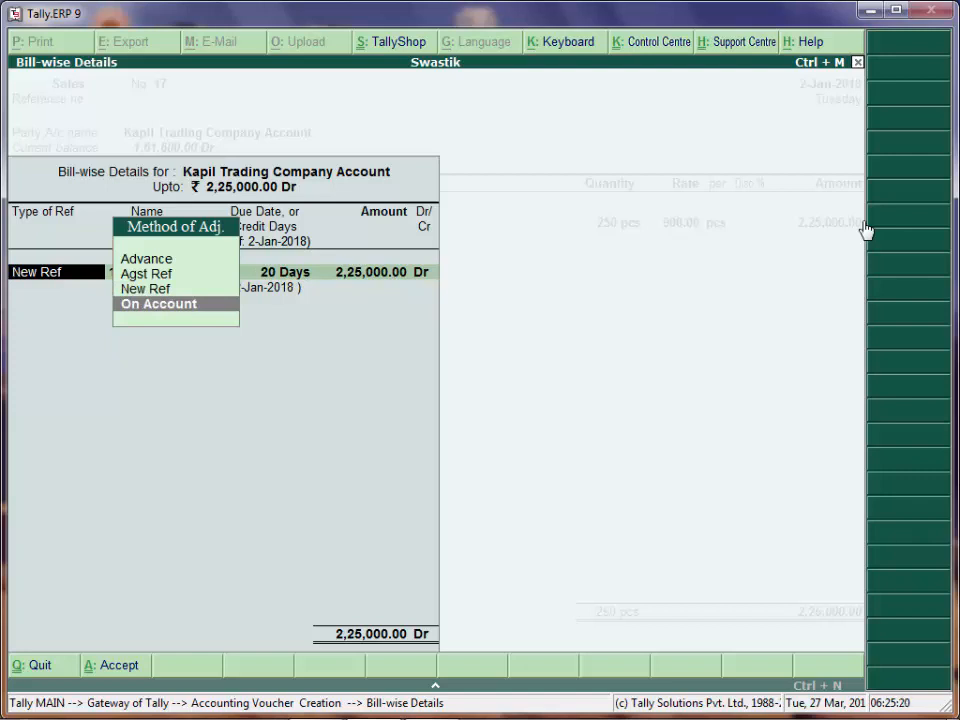
pyautogui.press('Return')
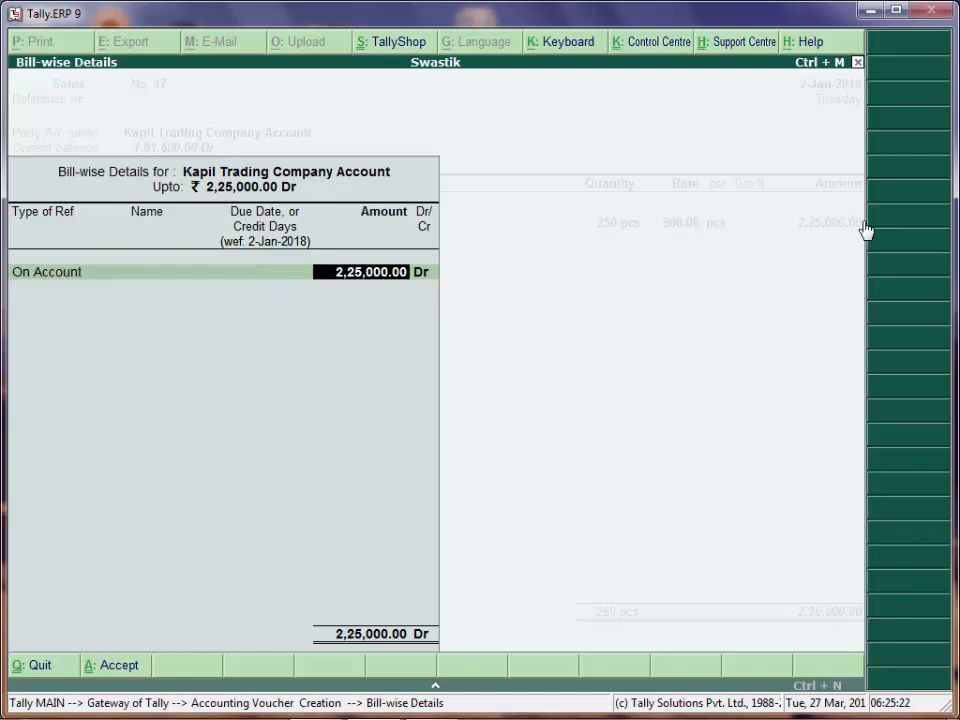
pyautogui.press('Return')
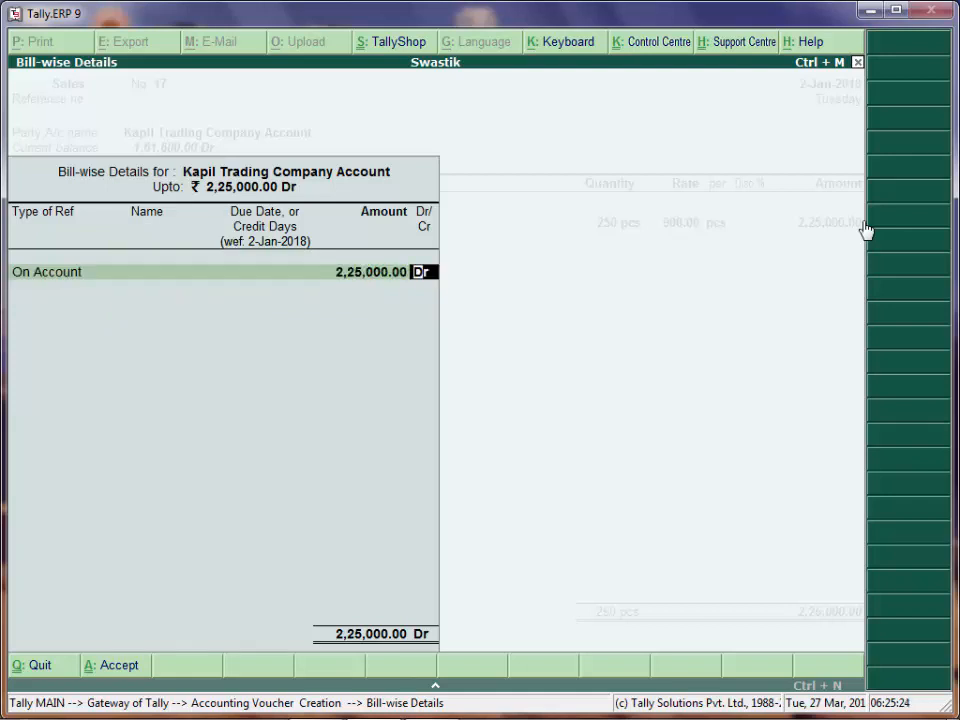
pyautogui.press('Return')
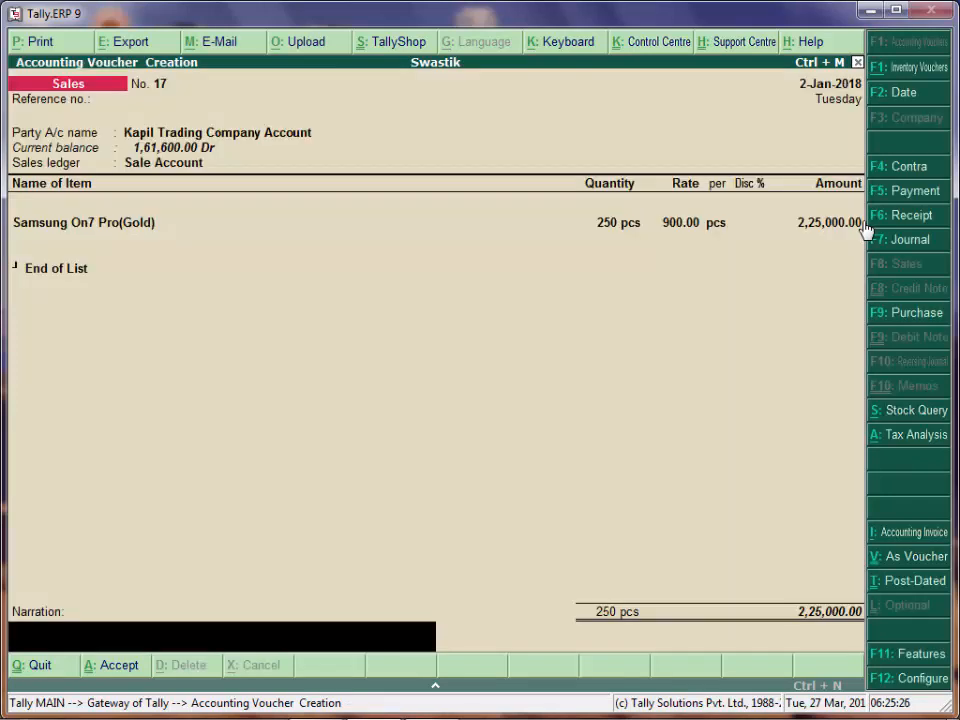
pyautogui.press('Return')
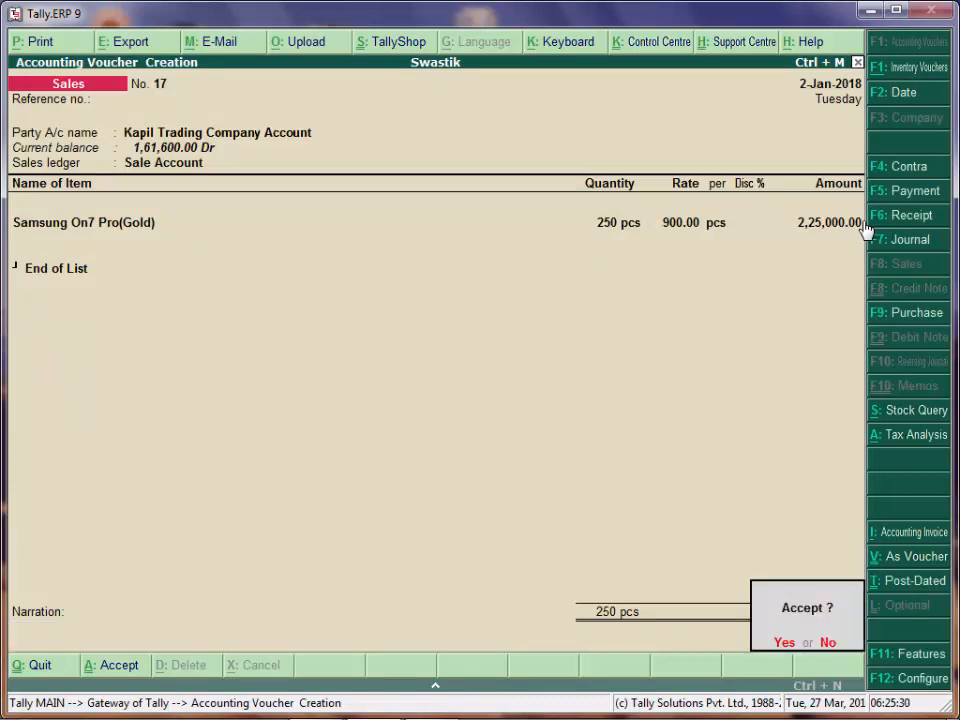
pyautogui.press('Return')
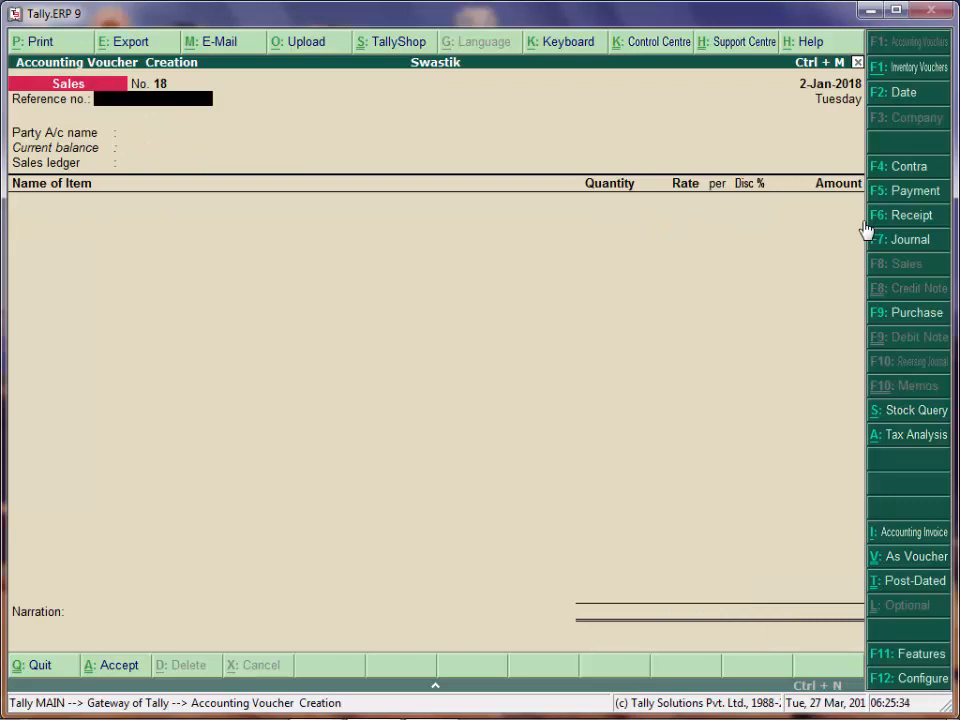
# - Start a receipt voucher into Sbi Bank Account and credit Kapil Trading Company Account with 10,000
pyautogui.click(877, 216)
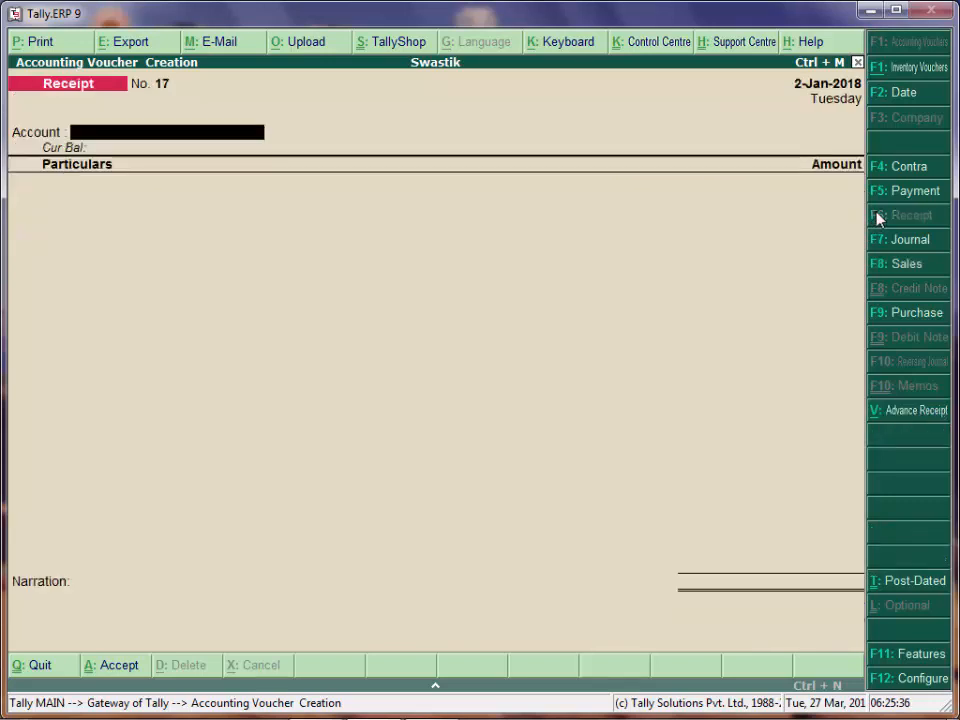
pyautogui.write('S')
pyautogui.press('Return')
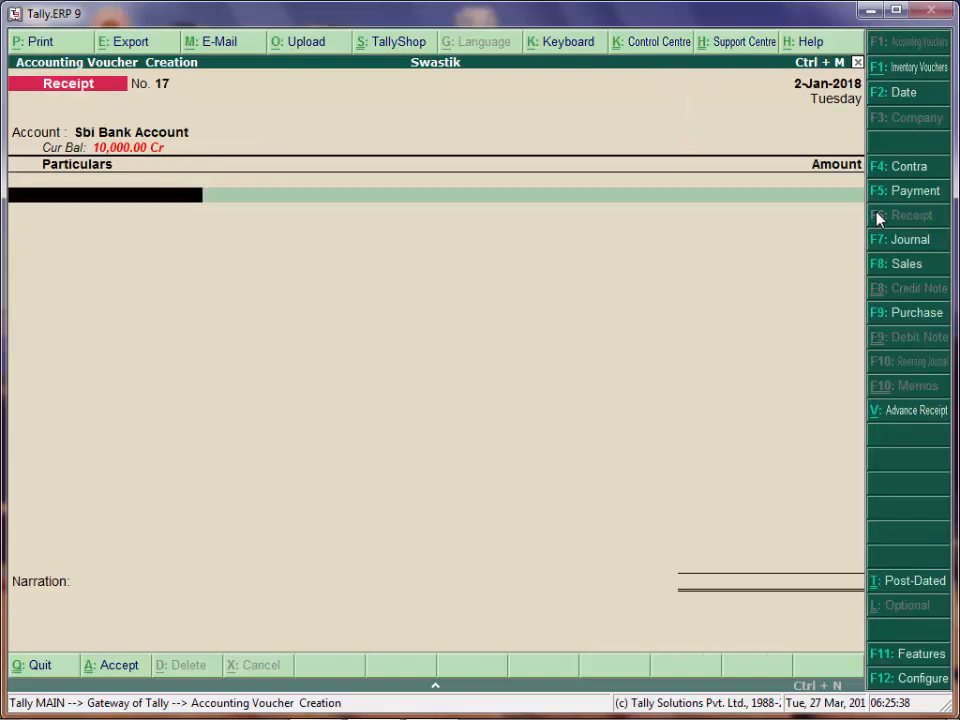
pyautogui.write('K')
pyautogui.press('Down')
pyautogui.press('Return')
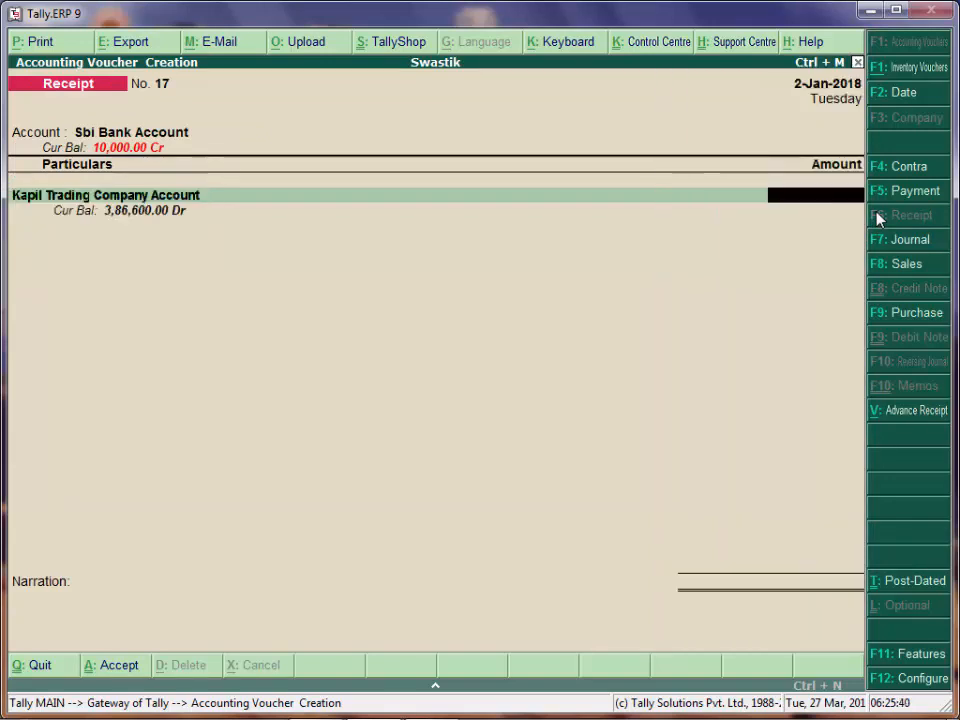
pyautogui.write('10,0')
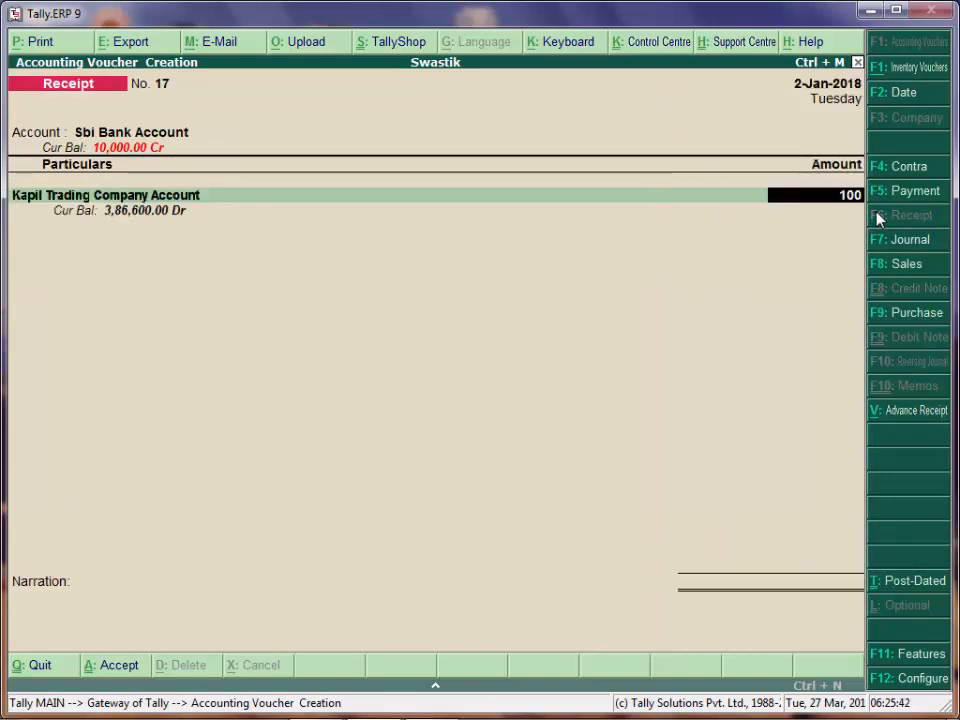
pyautogui.write('00')
pyautogui.press('Return')
# - Adjust the full 10,000.00 Cr receipt as On Account in the party's bill-wise details
pyautogui.press('Down')
pyautogui.press('Down')
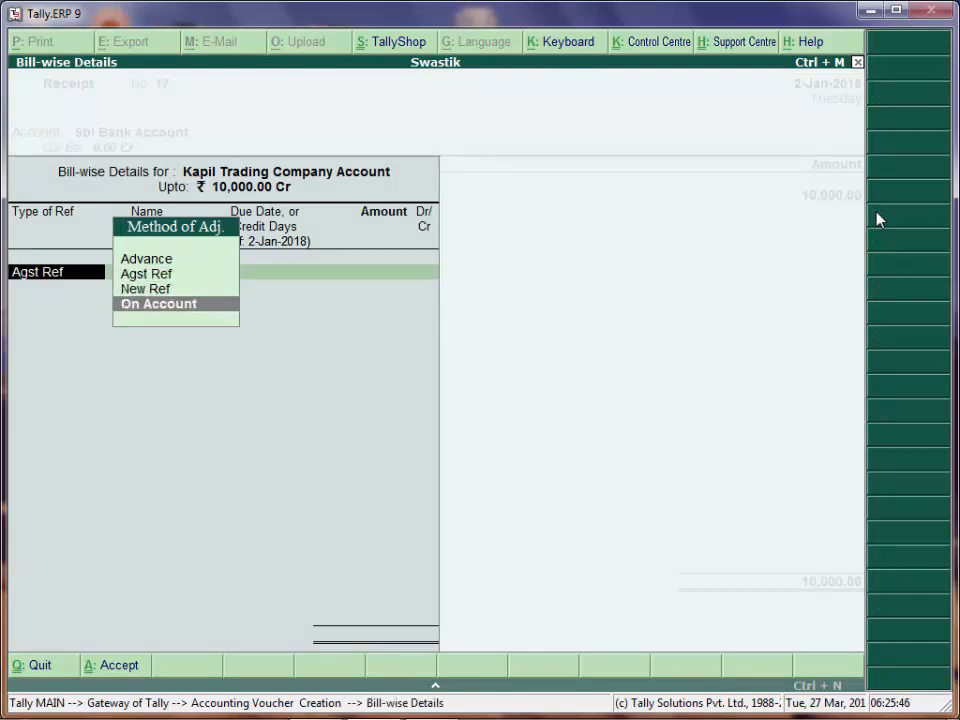
pyautogui.press('Up')
pyautogui.press('Up')
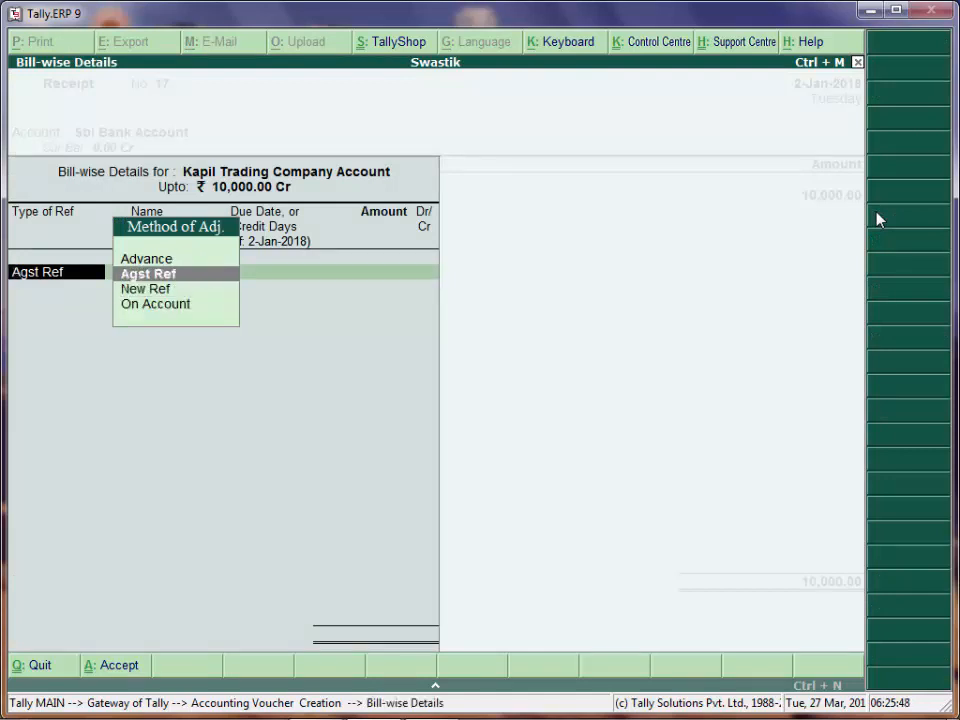
pyautogui.press('Down')
pyautogui.press('Down')
pyautogui.press('Return')
pyautogui.press('Return')
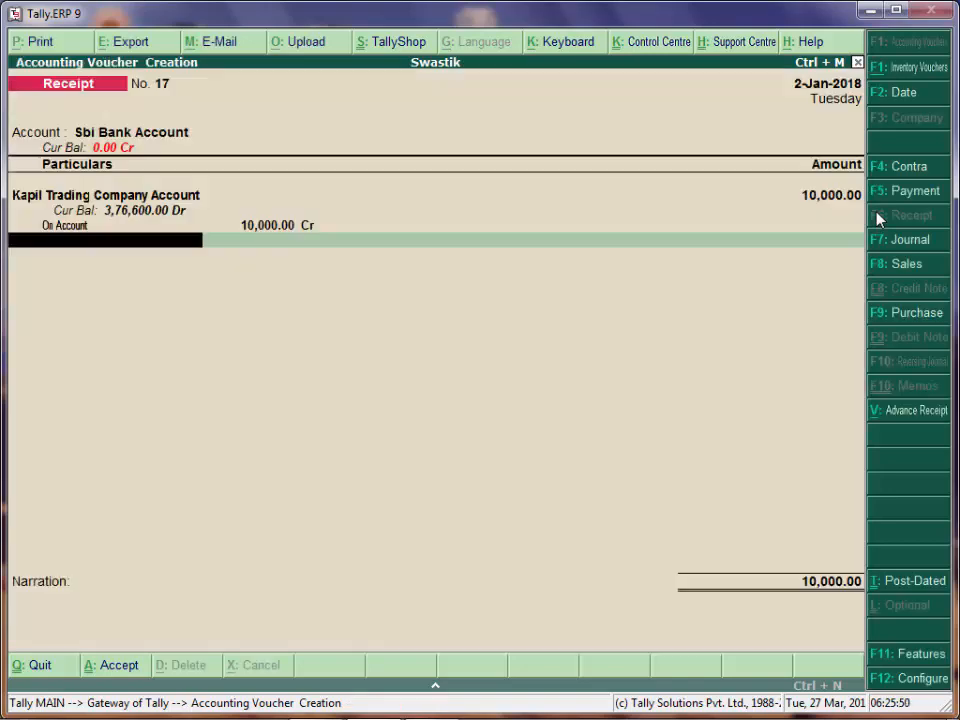
# - End the receipt's entries and save the voucher without a narration
pyautogui.press('Return')
pyautogui.press('Return')
pyautogui.press('Return')
pyautogui.press('Return')
pyautogui.press('Return')
pyautogui.press('Return')
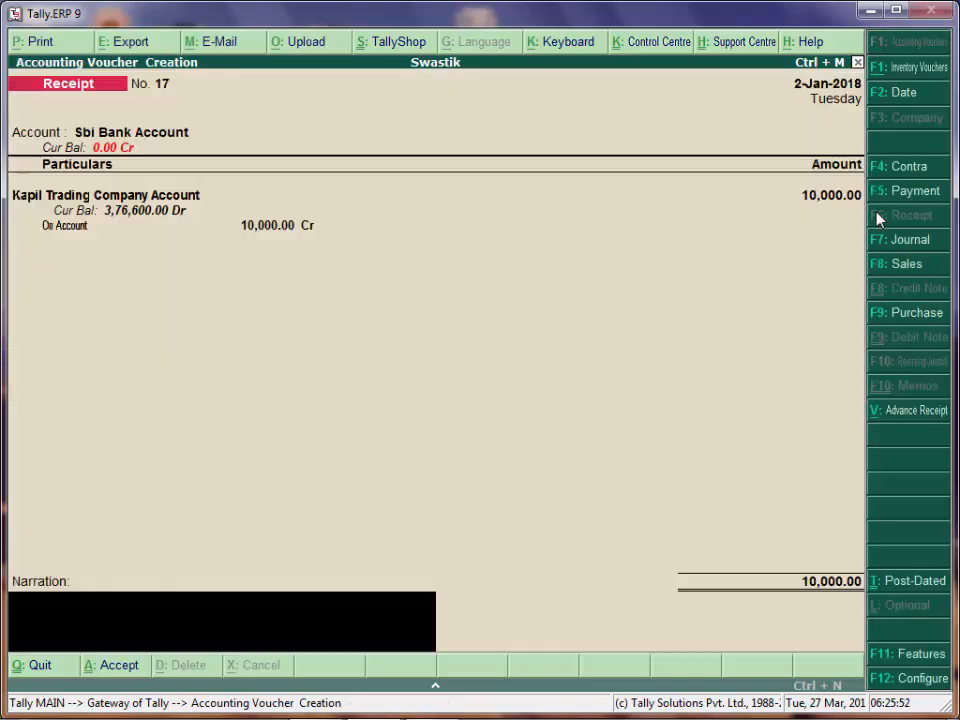
pyautogui.press('Return')
pyautogui.press('Return')
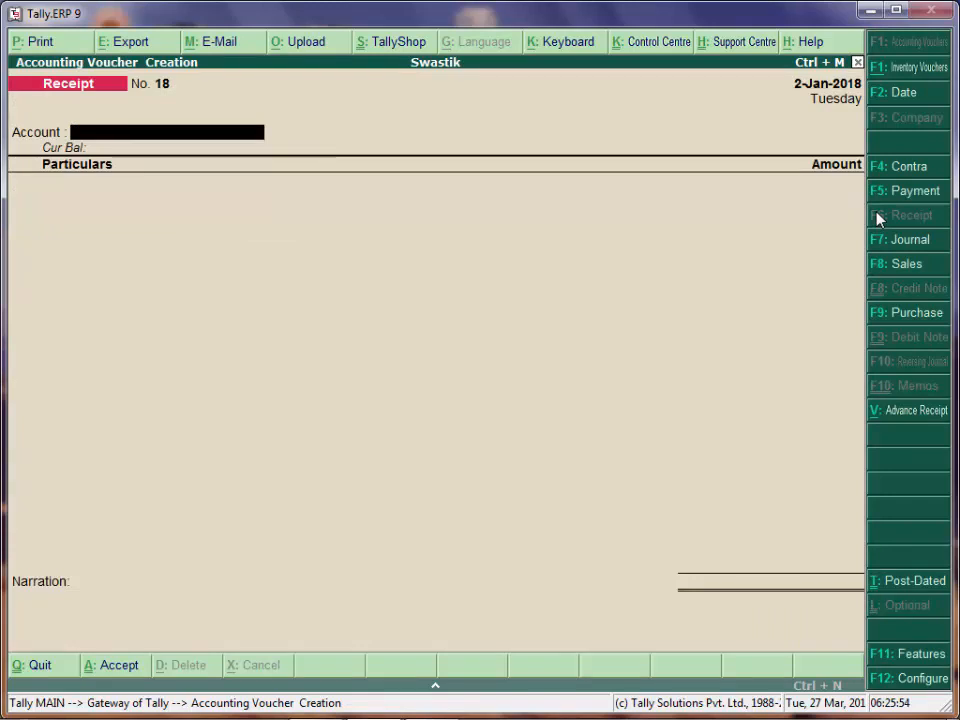